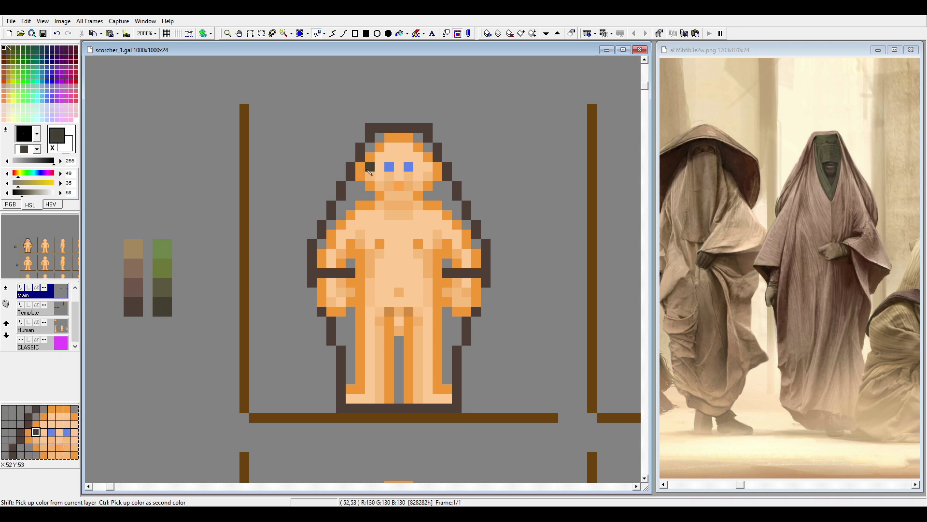
Outline the face veil in dark olive and draw a brown centre seam from the chin down to the robe's hem
left_click_drag(412, 177, 398, 213)
mouse_move(380, 167)
left_mouse_down()
mouse_move(418, 194)
mouse_move(399, 401)
left_mouse_up()
left_click(351, 285, "ctrl")
right_click(360, 204)
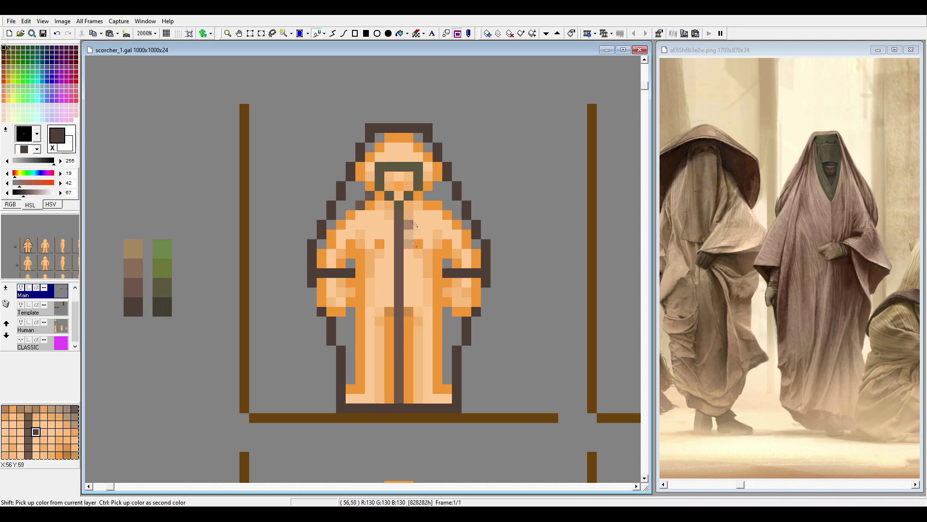
Recolour the hood outline light brown and start the brown shading inside the shoulder and sleeve
right_click(344, 187)
mouse_move(346, 192)
left_mouse_down()
mouse_move(452, 174)
mouse_move(457, 191)
left_mouse_up()
left_click_drag(476, 241, 476, 266)
left_click_drag(447, 213, 447, 266)
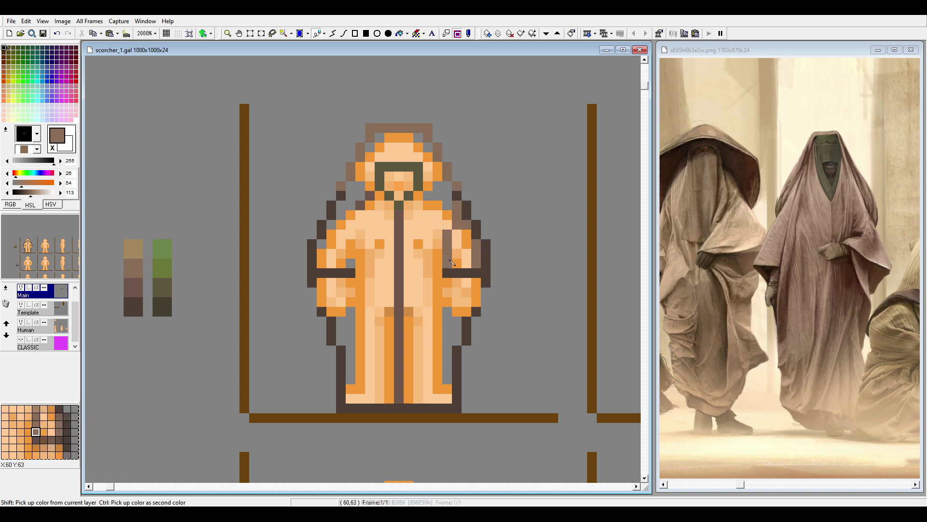
Match the shading on both sleeves and recolour the hood, shoulder and sleeve outlines in reddish brown
left_click_drag(343, 203, 356, 240)
left_click(351, 232, "ctrl")
mouse_move(346, 191)
left_mouse_down()
mouse_move(375, 127)
mouse_move(457, 188)
mouse_move(478, 270)
left_mouse_up()
left_click_drag(319, 259, 339, 203)
left_click_drag(463, 203, 481, 280)
left_click(321, 278, "ctrl")
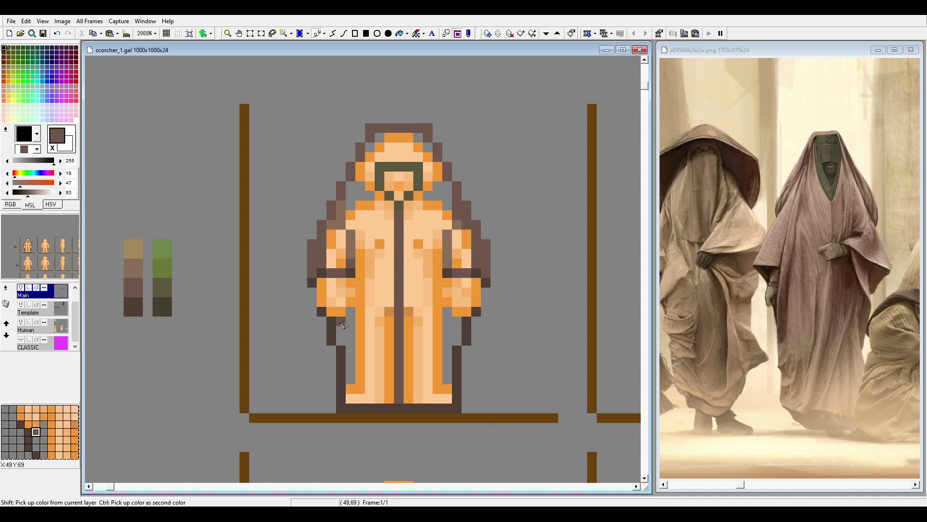
Add reddish-brown inner shading down the lower robe's sides and fill the gaps around the shoulders with lighter brown
mouse_move(342, 325)
left_mouse_down()
mouse_move(451, 324)
mouse_move(447, 401)
left_mouse_up()
left_click_drag(350, 401, 325, 345)
left_click(447, 213)
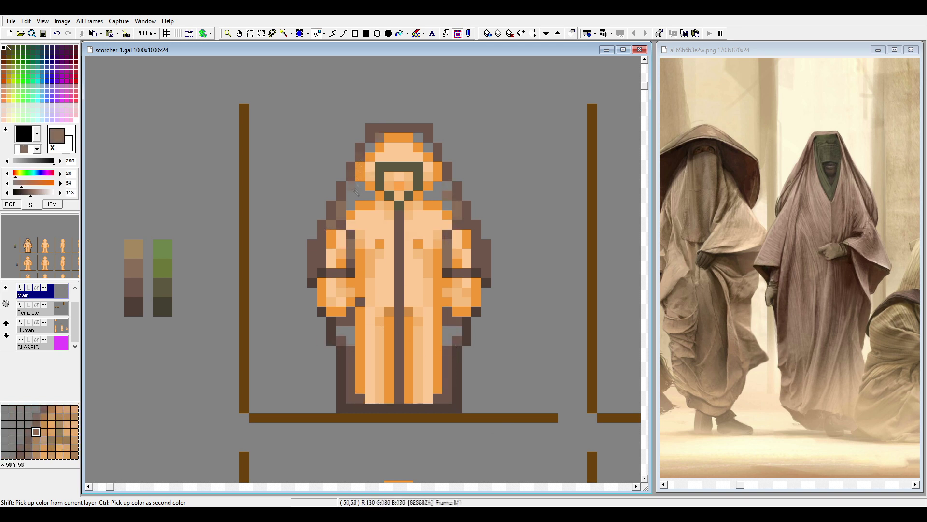
left_click(350, 205)
left_click(448, 203)
left_click(341, 338)
Widen both sleeves outward at cuff height with brown pixels and dark brown lower edges
left_click_drag(486, 290, 486, 304)
left_click(315, 302)
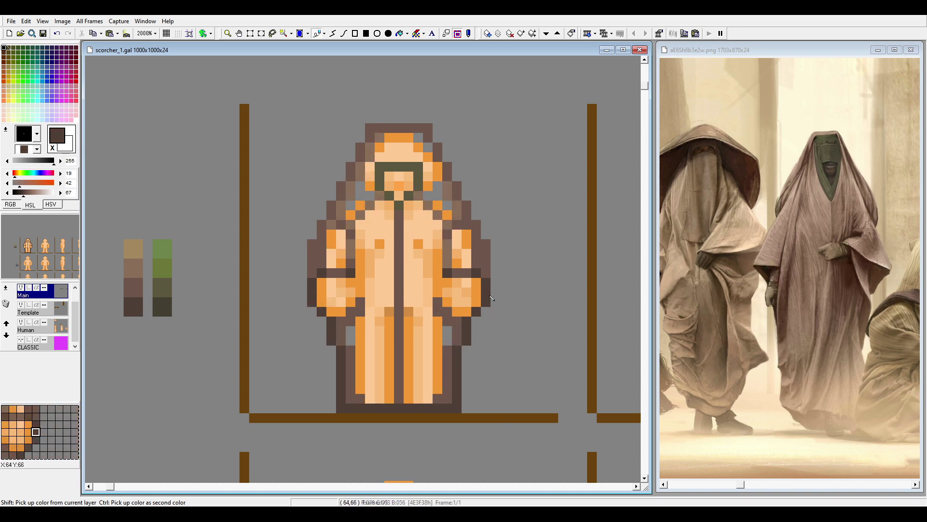
left_click_drag(303, 263, 302, 292)
left_click_drag(496, 263, 496, 293)
Fill the veil's brow area with olive green and recolour the outer sleeve edges beside the hands in brown
left_click(399, 166, "ctrl")
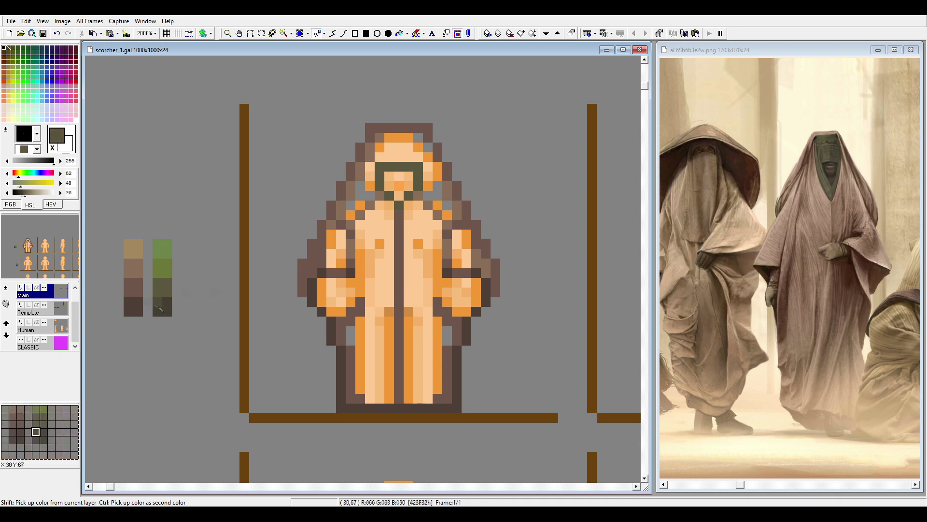
left_click_drag(379, 157, 418, 157)
left_click_drag(486, 273, 486, 292)
left_click_drag(317, 273, 316, 292)
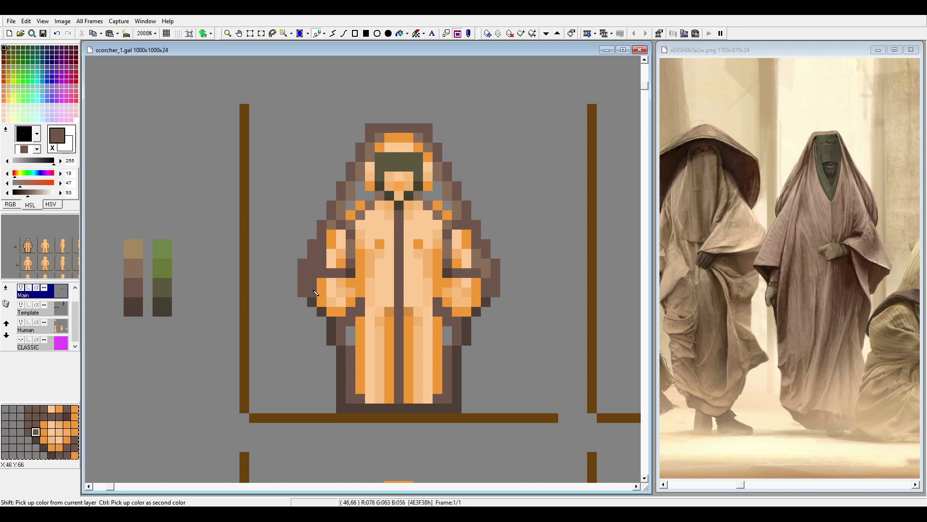
Complete the reddish-brown shading at the cuffs, sides and hem, and fill the inside of the robe with tan
left_click(321, 251)
left_click_drag(438, 280, 438, 299)
left_click(351, 336)
left_click(443, 335)
left_click_drag(361, 408, 438, 408)
left_click(136, 249, "ctrl")
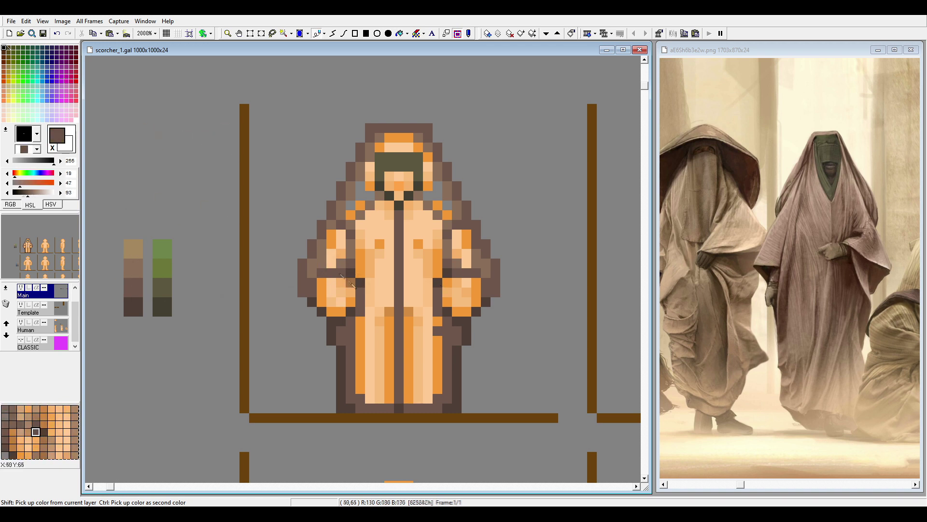
left_click(452, 251)
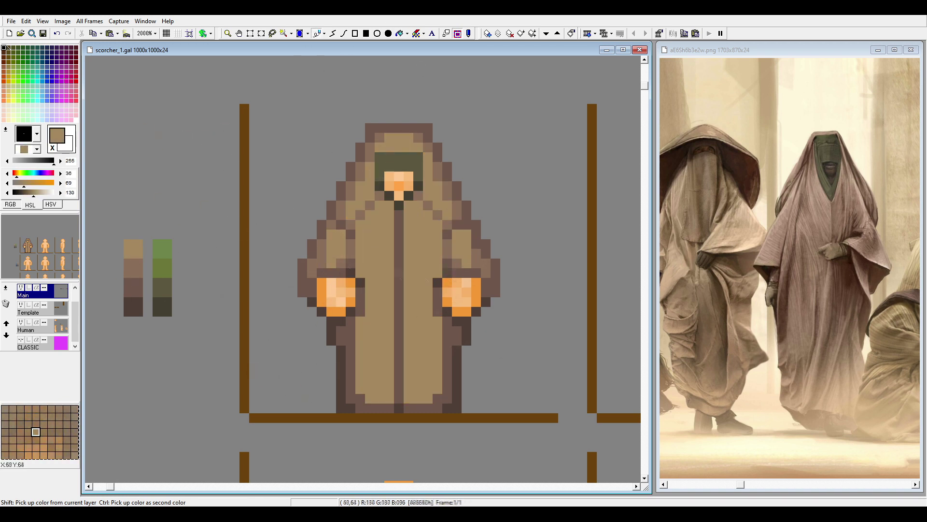
Try to extend both sleeve tips outward with dark brown pixels
left_click(133, 306, "ctrl")
left_click(303, 292)
left_click_drag(292, 273, 293, 283)
left_click_drag(505, 273, 505, 282)
left_click(495, 292)
Move the darkest brown swatch one place down and insert an intermediate brown with HSL 23, 44, 75 above it
left_click(133, 326)
right_click(133, 307)
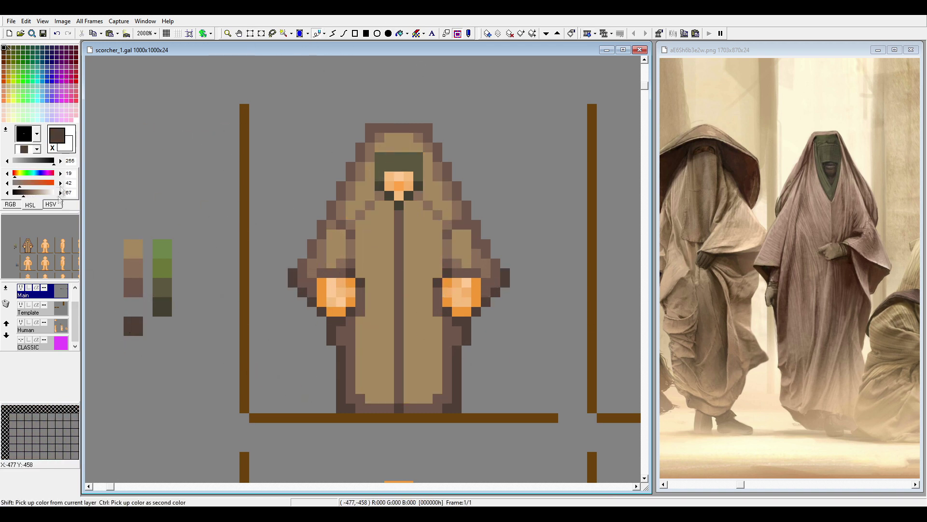
left_click(138, 309)
key("ctrl+z")
key("ctrl+z")
key("ctrl+z")
key("ctrl+z")
key("ctrl+z")
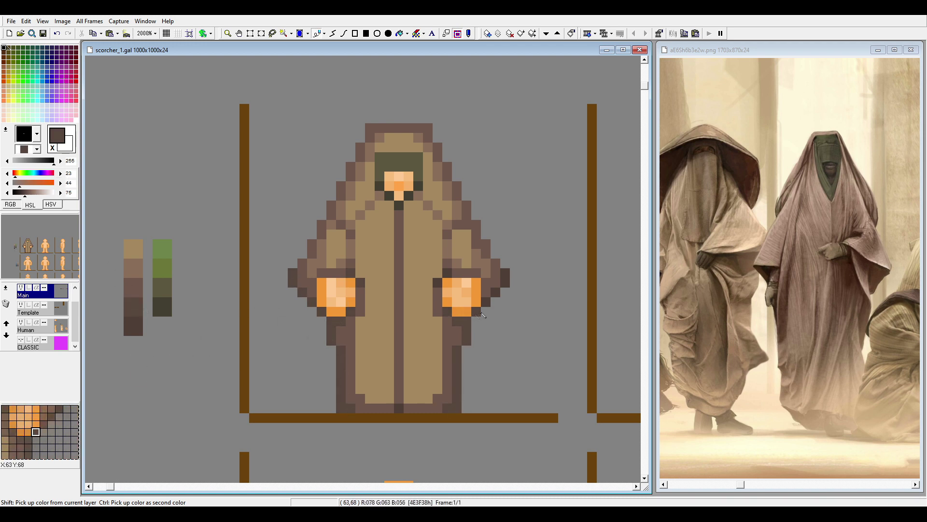
Remove the extended sleeve tips and narrow the hood by erasing its flared sides beside the head
left_click(380, 158, "ctrl")
key("ctrl+z")
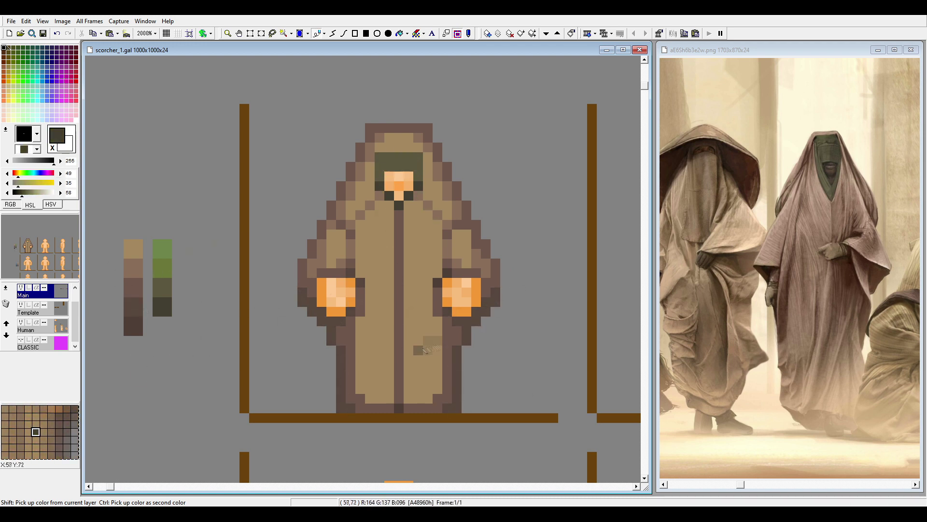
left_click(339, 186, "ctrl")
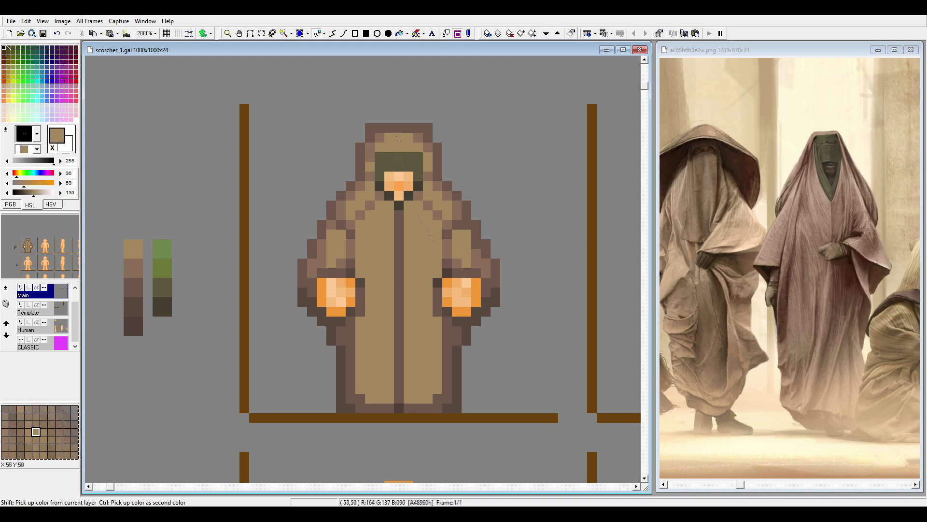
Try to widen the sleeve ends outward in reddish brown
key("ctrl+y")
key("ctrl+y")
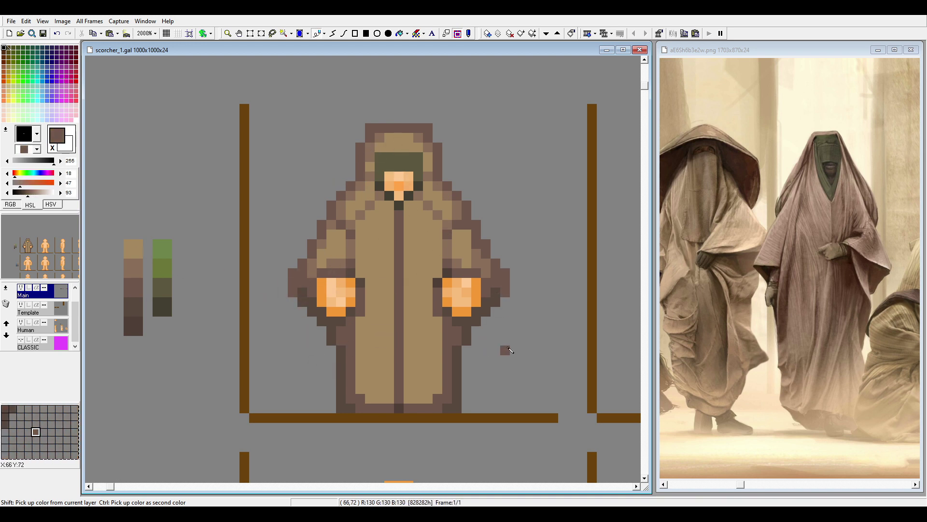
key("ctrl+z")
key("ctrl+z")
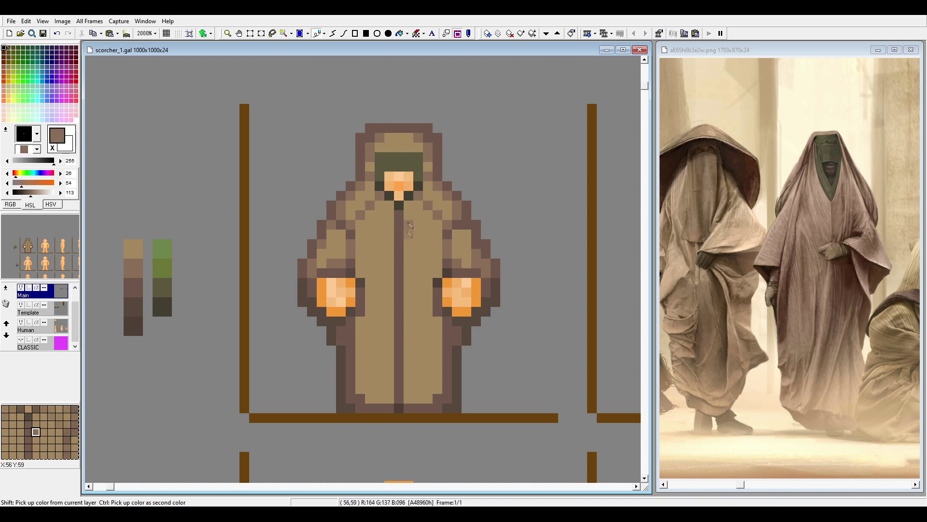
Draw mirrored diagonal brown folds across the chest and sleeves of the robe
mouse_move(415, 212)
left_mouse_down()
mouse_move(426, 236)
mouse_move(425, 270)
left_mouse_up()
left_click_drag(374, 212, 376, 271)
left_click(398, 278, "ctrl")
left_click(399, 279, "ctrl")
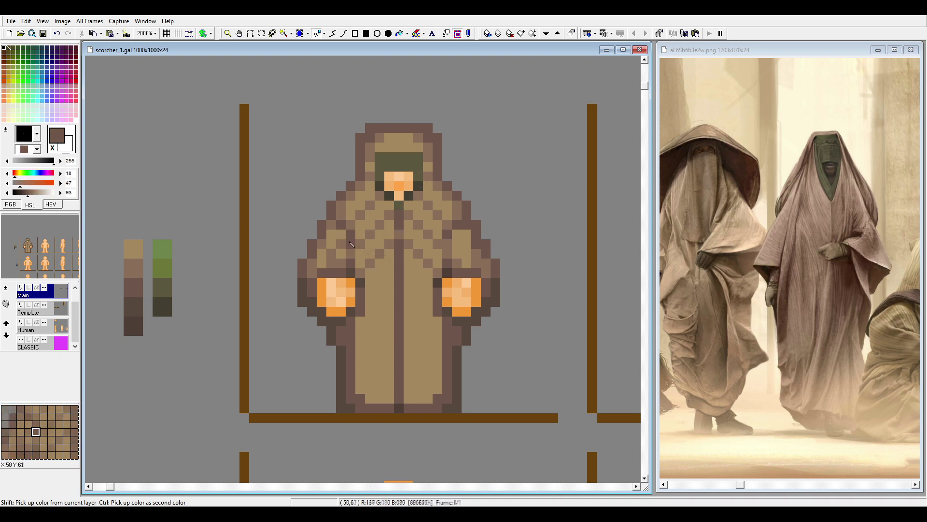
left_click(478, 266, "ctrl")
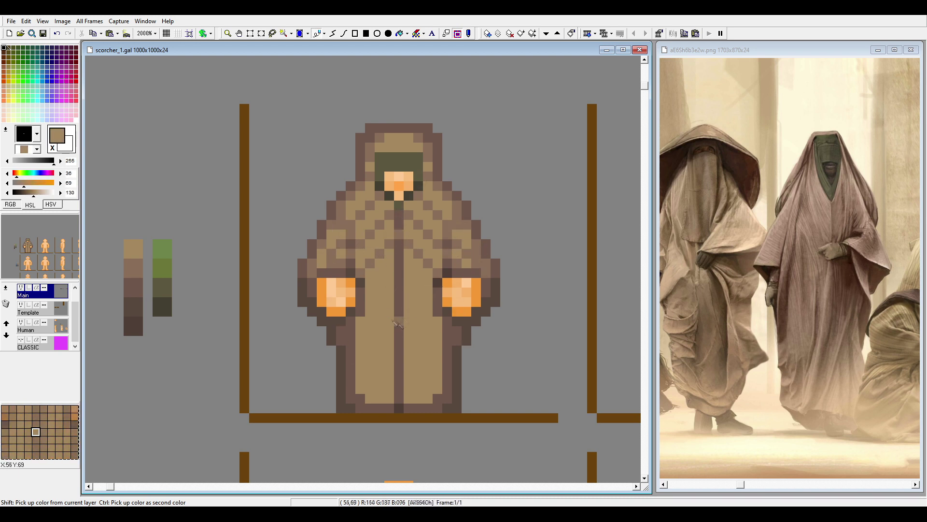
Paint over the diagonal chest folds with tan and vary the brown shades along the centre seam
left_click(396, 322, "ctrl")
mouse_move(415, 290)
left_mouse_down()
mouse_move(434, 367)
mouse_move(424, 205)
mouse_move(357, 242)
left_mouse_up()
left_click(434, 372, "ctrl")
left_click(399, 348, "ctrl")
left_click(382, 198, "ctrl")
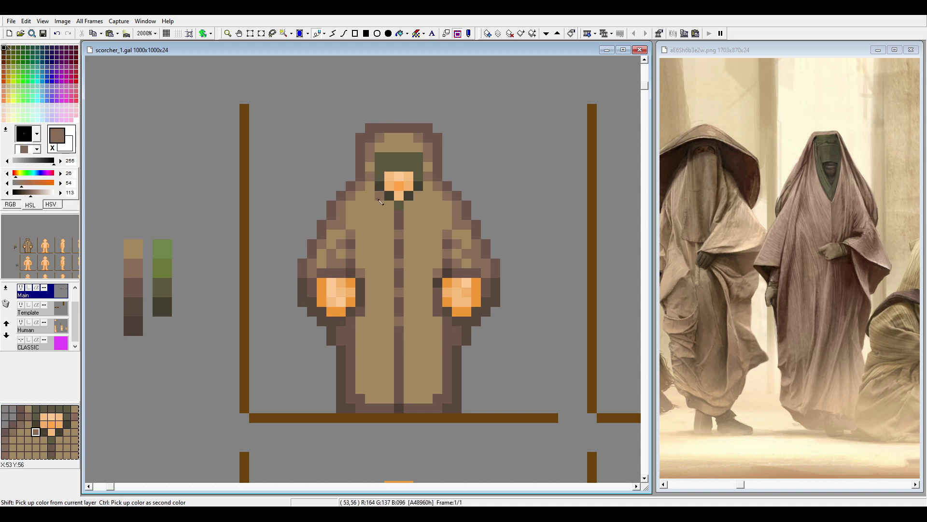
Cover one half of the robe with diagonal brown stripes and a brown hem band, and mirror the pattern onto the other half
mouse_move(367, 208)
left_mouse_down()
mouse_move(413, 237)
mouse_move(363, 223)
mouse_move(417, 215)
mouse_move(401, 321)
mouse_move(429, 230)
mouse_move(427, 257)
mouse_move(399, 276)
mouse_move(414, 335)
left_mouse_up()
left_click(410, 207, "ctrl")
mouse_move(404, 396)
left_mouse_down()
mouse_move(428, 413)
mouse_move(419, 415)
mouse_move(447, 394)
mouse_move(376, 425)
mouse_move(439, 352)
left_mouse_up()
left_click(447, 343, "ctrl")
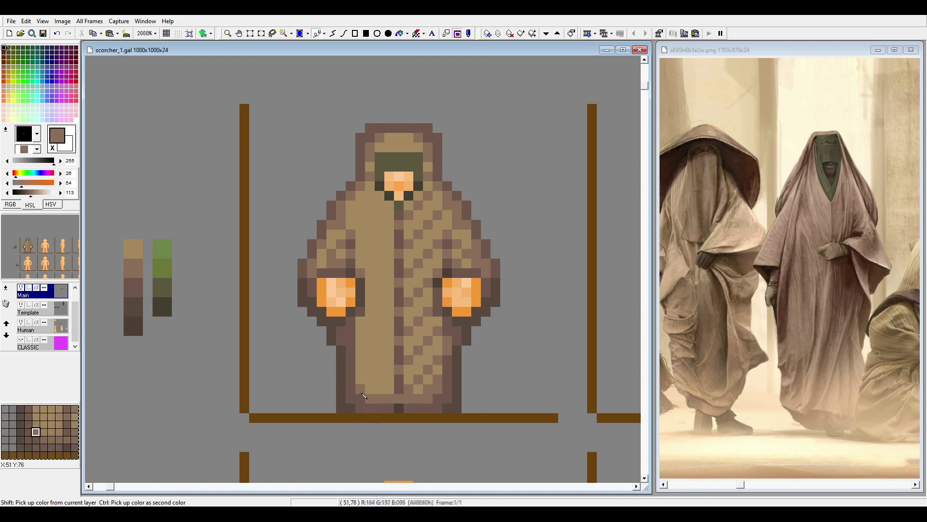
left_click(111, 33)
Darken the top edge of the face veil with dark olive and touch up the cuffs around the hands
left_click(166, 308, "ctrl")
left_click_drag(379, 157, 418, 157)
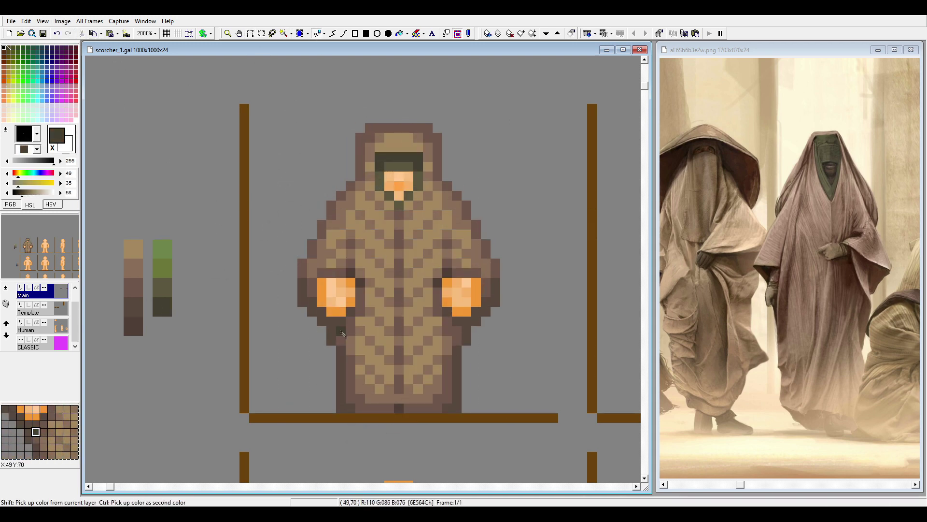
left_click(360, 137, "ctrl")
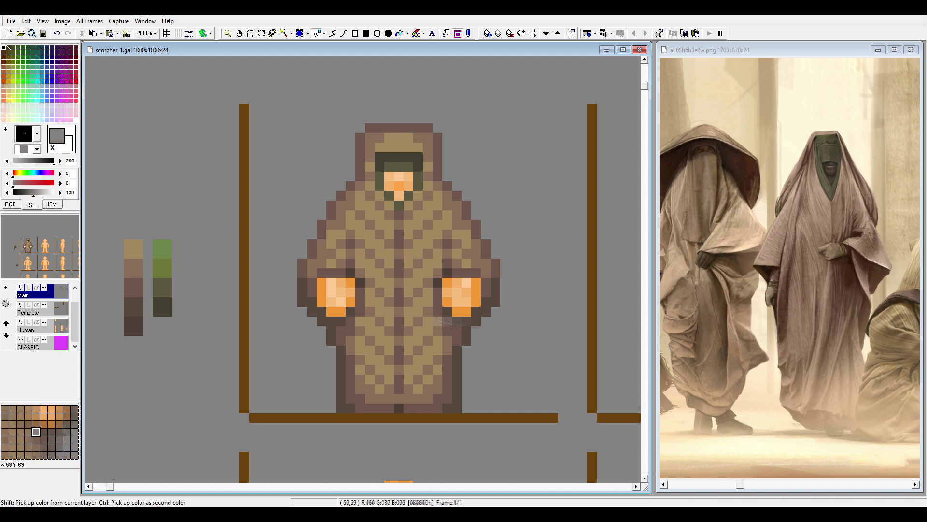
left_click(476, 331, "ctrl")
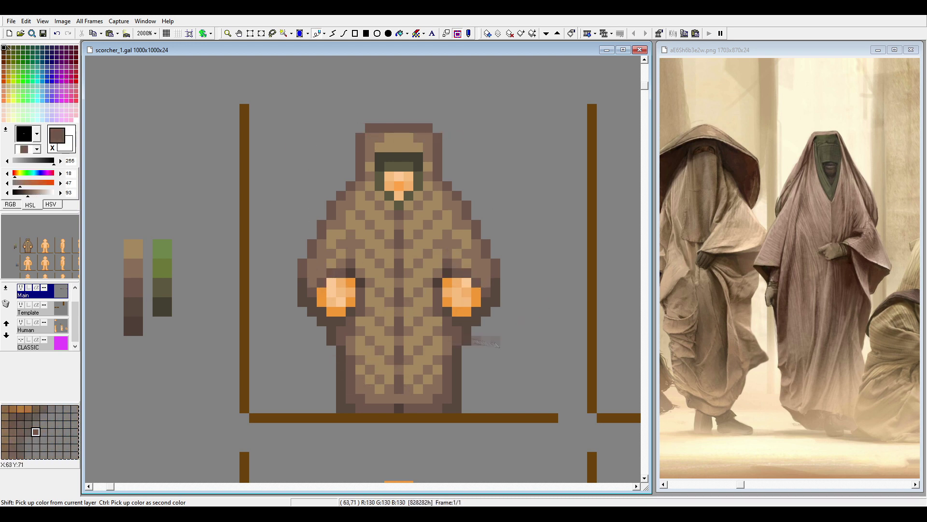
Widen the robe's sides below the sleeves with dark brown and trim the excess pixels near the hem
left_click(483, 275, "ctrl")
left_click(339, 321, "ctrl")
mouse_move(331, 401)
left_mouse_down()
mouse_move(337, 337)
mouse_move(331, 393)
left_mouse_up()
left_click(301, 391, "ctrl")
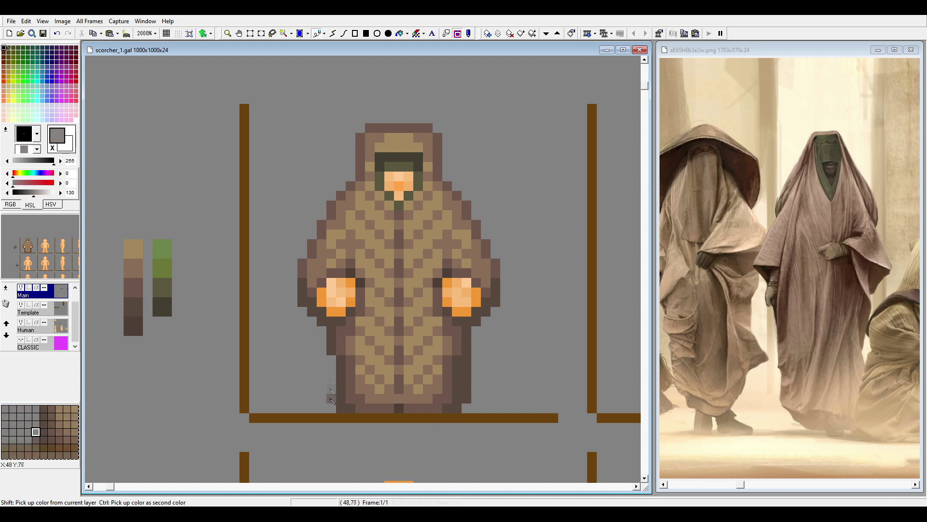
left_click(488, 298, "ctrl")
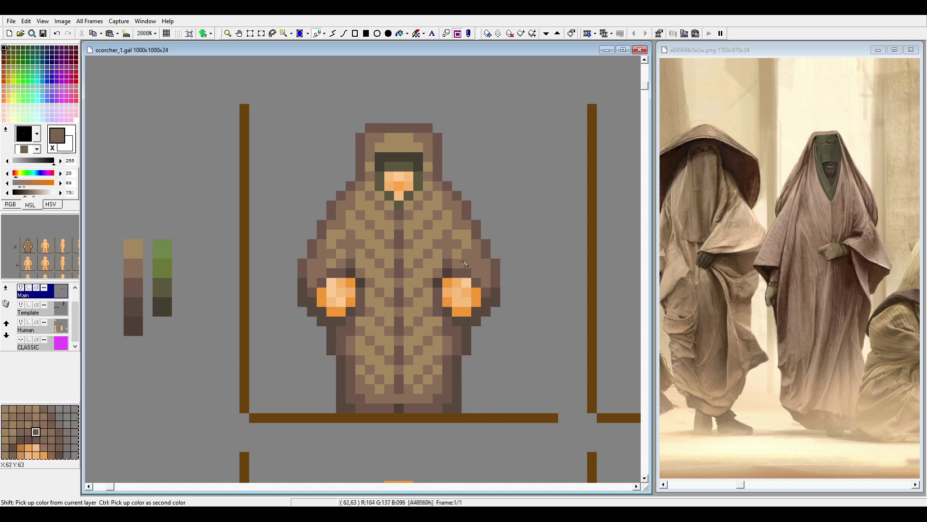
Touch up the brown shading on the sleeves and robe, and recolour the veil below the chin in olive
left_click(476, 270, "ctrl")
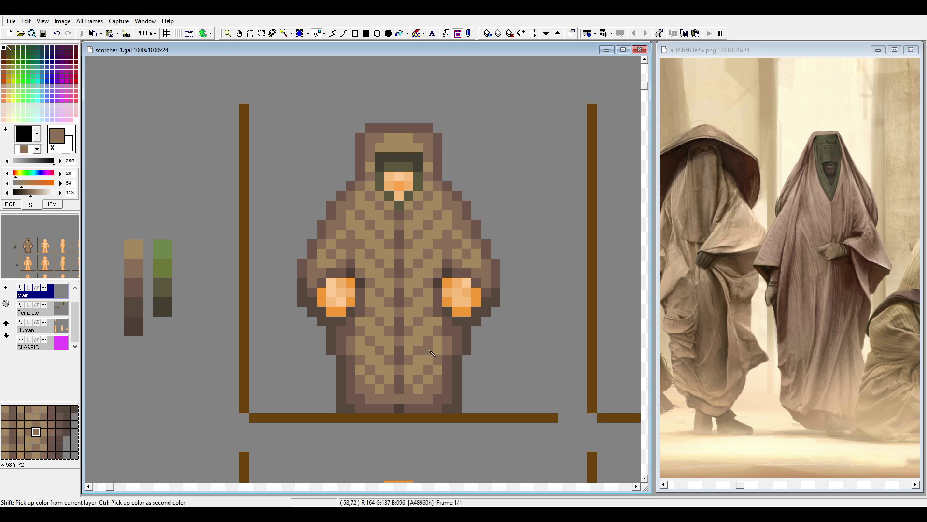
left_click(420, 198, "ctrl")
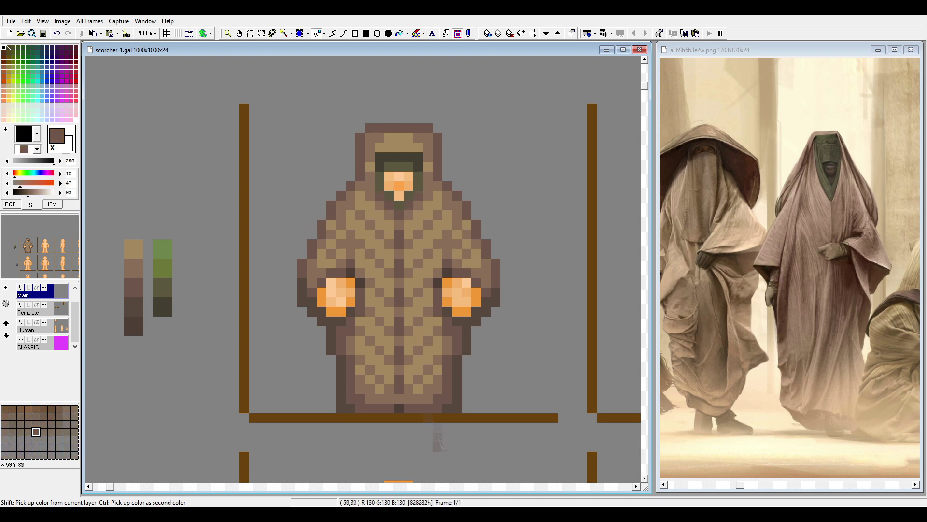
right_click(399, 390)
left_click(555, 428, "ctrl")
right_click(305, 422)
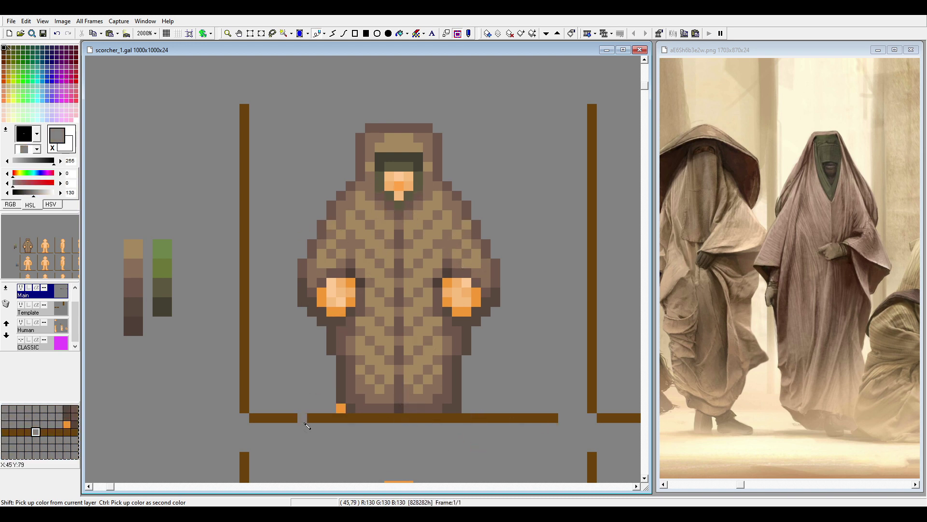
key("ctrl+z")
key("ctrl+z")
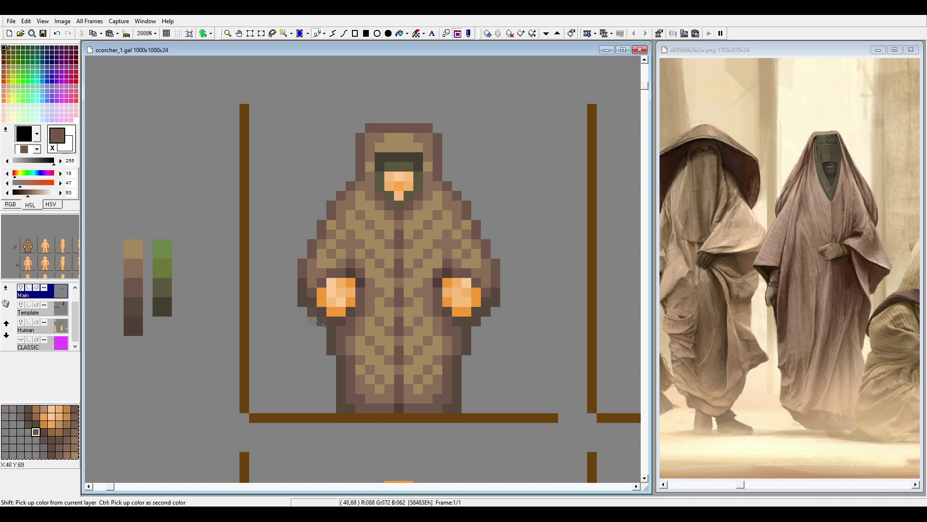
Mix a lighter tan with HSL 43, 57, 152 and add it as a swatch above the tan one
left_click(411, 253, "ctrl")
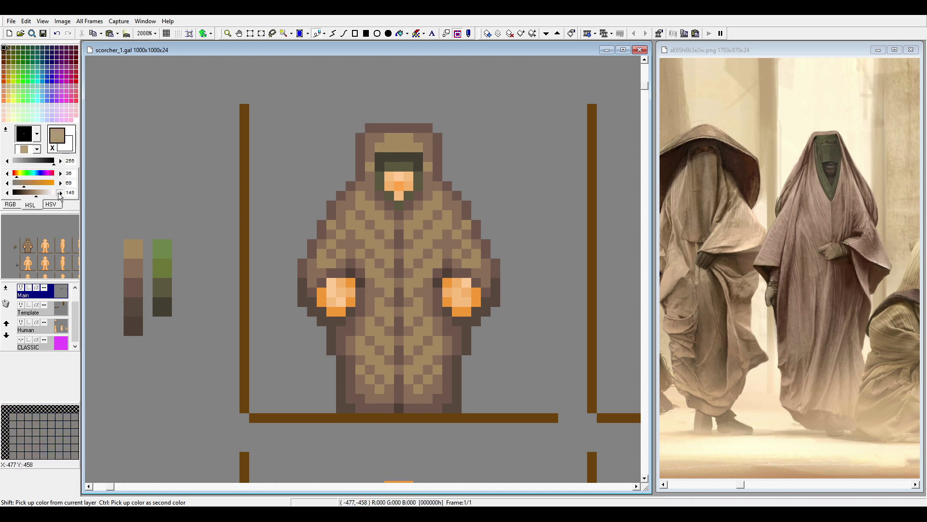
left_click(60, 192)
right_click(133, 229)
Dot light tan highlights on the top of the hood and along the diagonal folds of the chest and sleeves
right_click(395, 138)
right_click(408, 138)
right_click(374, 210)
right_click(423, 211)
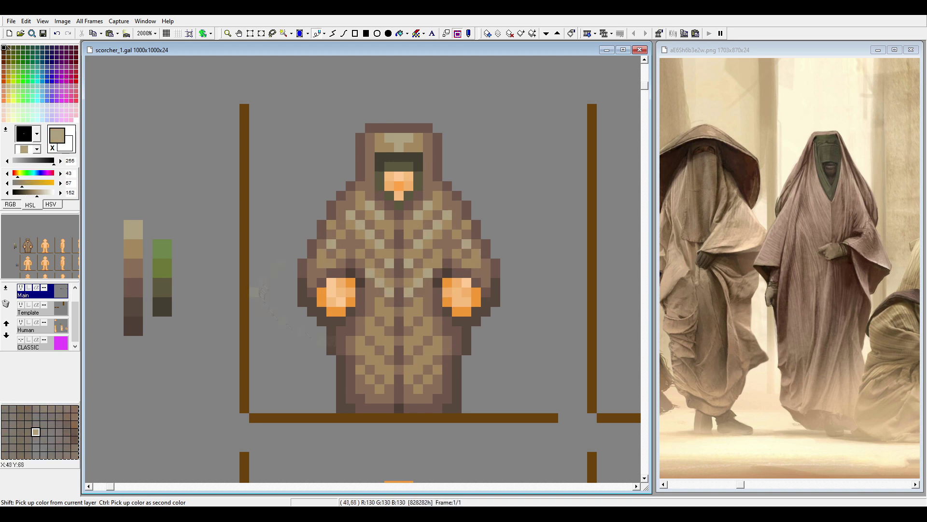
left_click(386, 396, "ctrl")
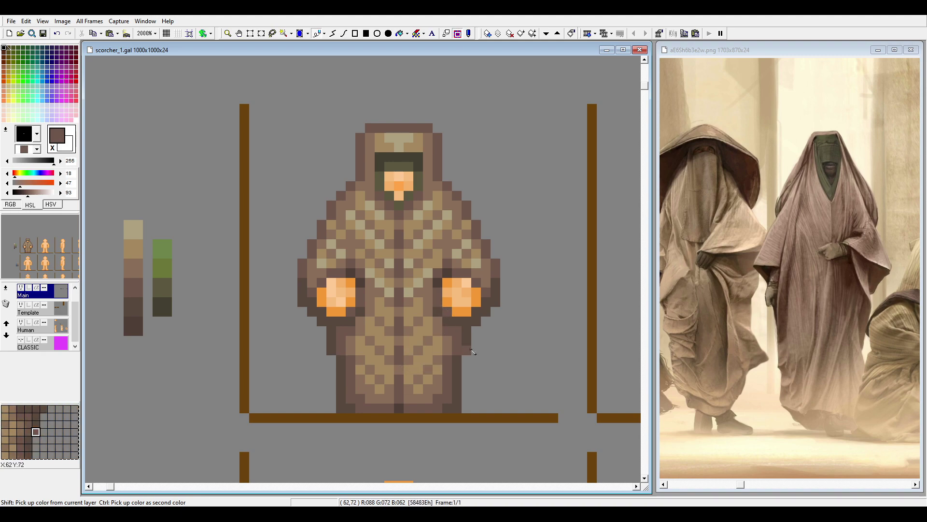
Preview the robed sprite against the brown ground tile elsewhere on the sheet
scroll(412, 275, "down", 6)
scroll(252, 180, "up", 2)
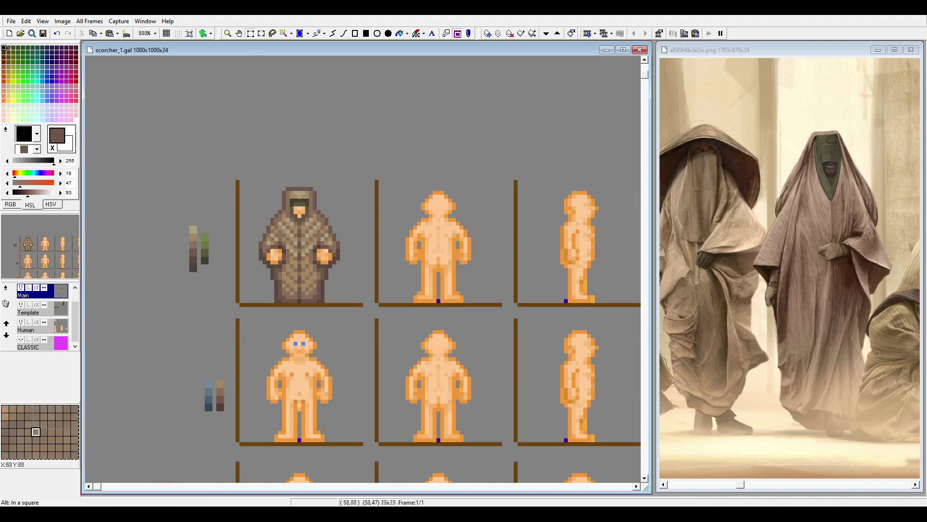
scroll(217, 150, "down", 2)
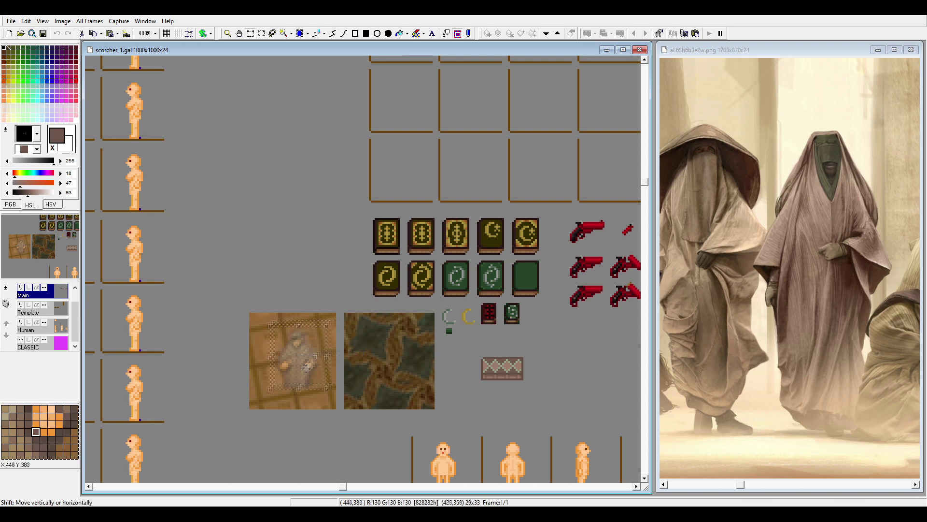
Close the lower edge of the hood on the back view in brown and paint over both hands with the same mid brown
scroll(253, 346, "down", 3)
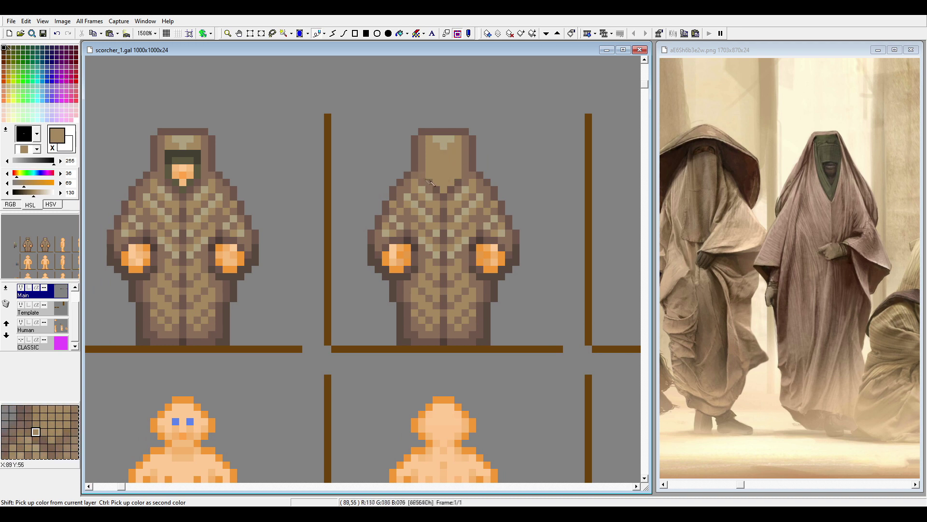
left_click(449, 249, "ctrl")
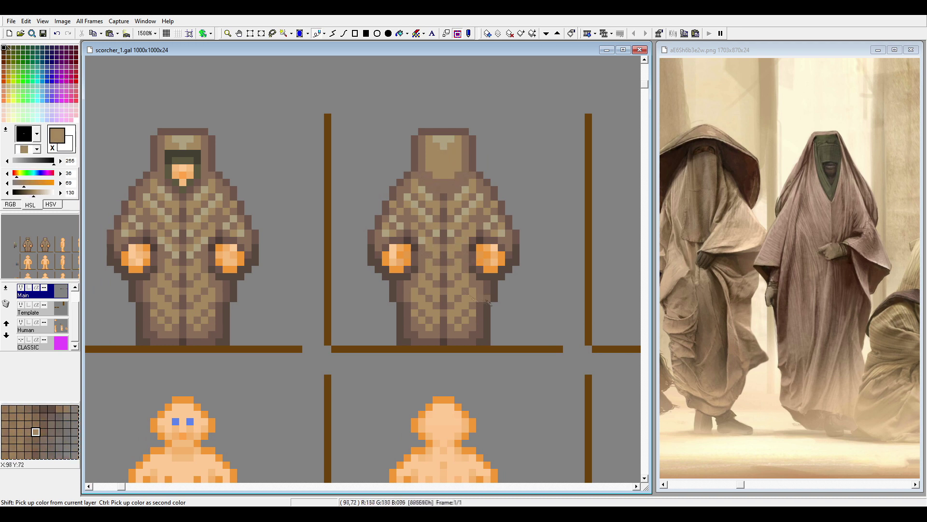
left_click(475, 290, "ctrl")
mouse_move(490, 246)
left_mouse_down()
mouse_move(409, 264)
mouse_move(426, 286)
left_mouse_up()
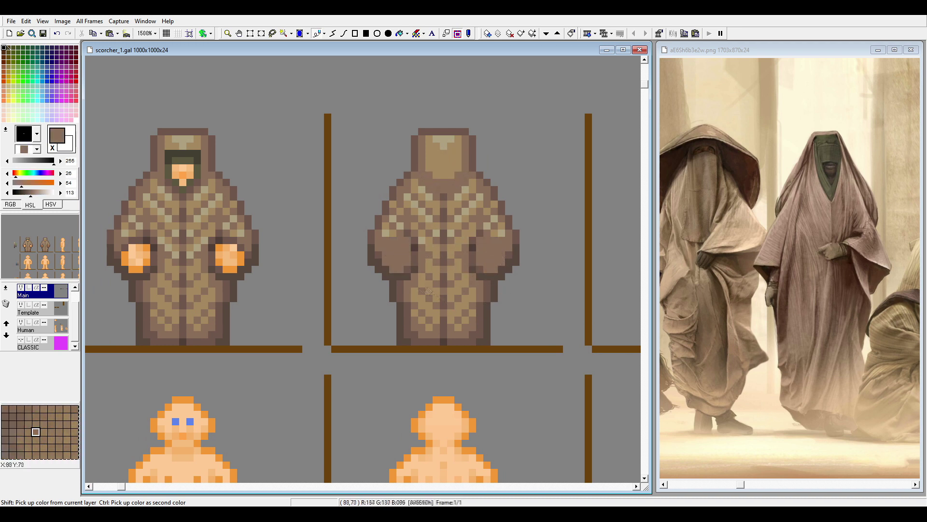
Continue the tan diagonal folds across one covered sleeve of the back view and mirror that half onto the other sleeve
mouse_move(409, 226)
left_mouse_down()
mouse_move(407, 288)
mouse_move(416, 242)
mouse_move(439, 276)
mouse_move(392, 249)
mouse_move(422, 281)
mouse_move(394, 237)
mouse_move(401, 345)
mouse_move(412, 229)
mouse_move(389, 237)
left_mouse_up()
left_click(414, 241)
left_click(381, 248, "ctrl")
left_click(382, 248, "ctrl")
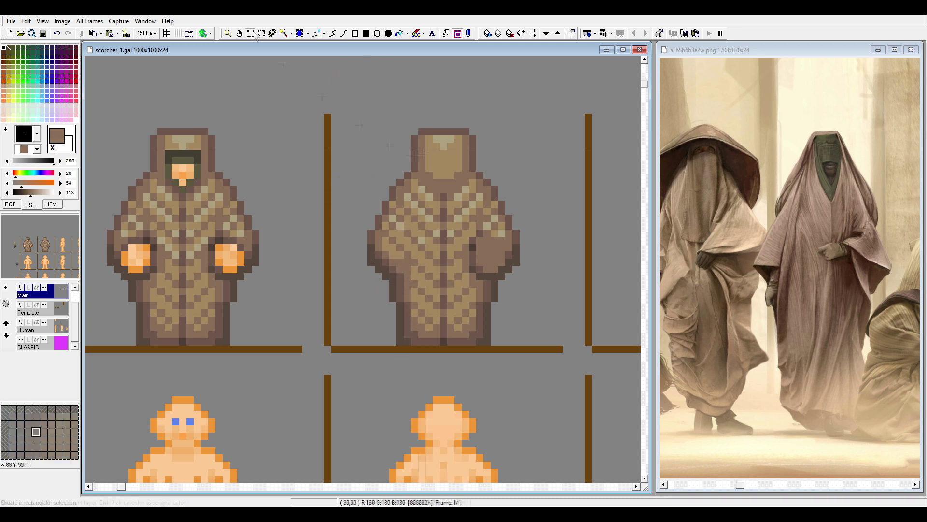
left_click(110, 33)
left_click(436, 233)
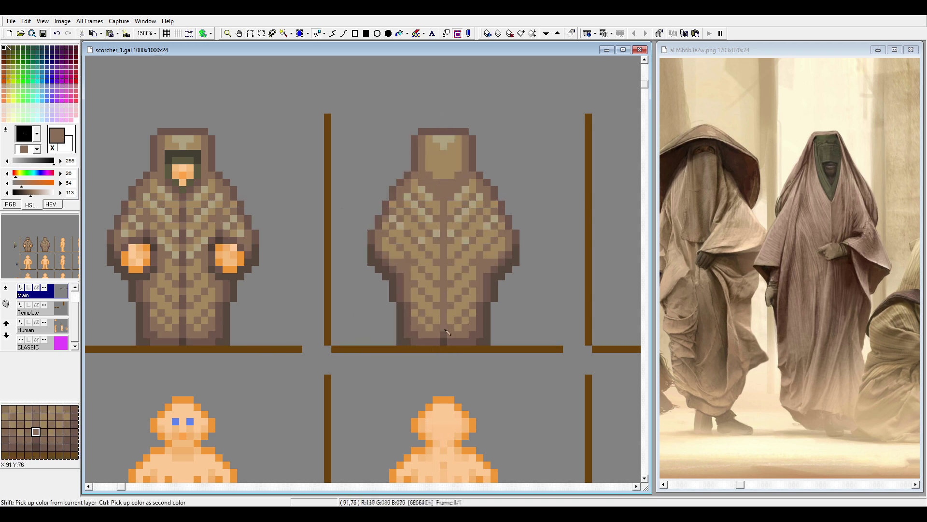
Paint out most of the dark centre seam on the back view in brown and taper the tan folds into a V above the hem
left_click(443, 265, "ctrl")
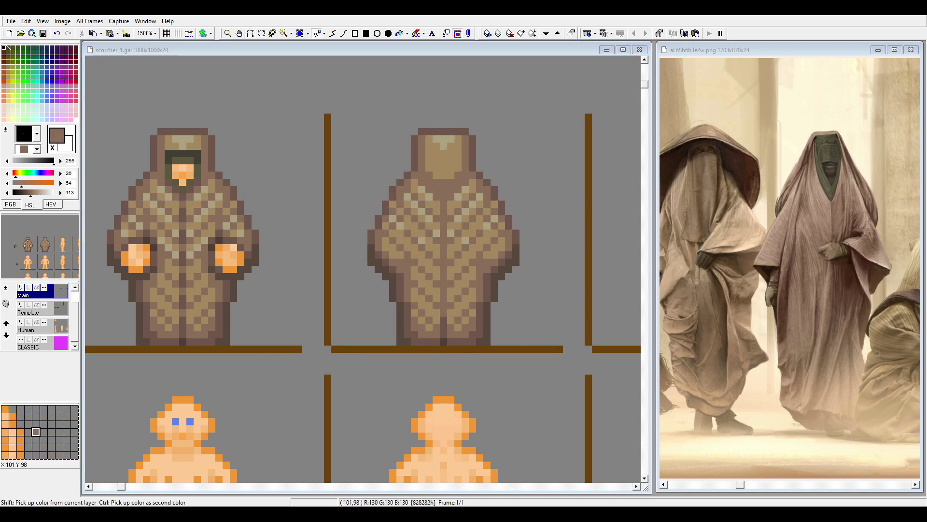
left_click(394, 228, "ctrl")
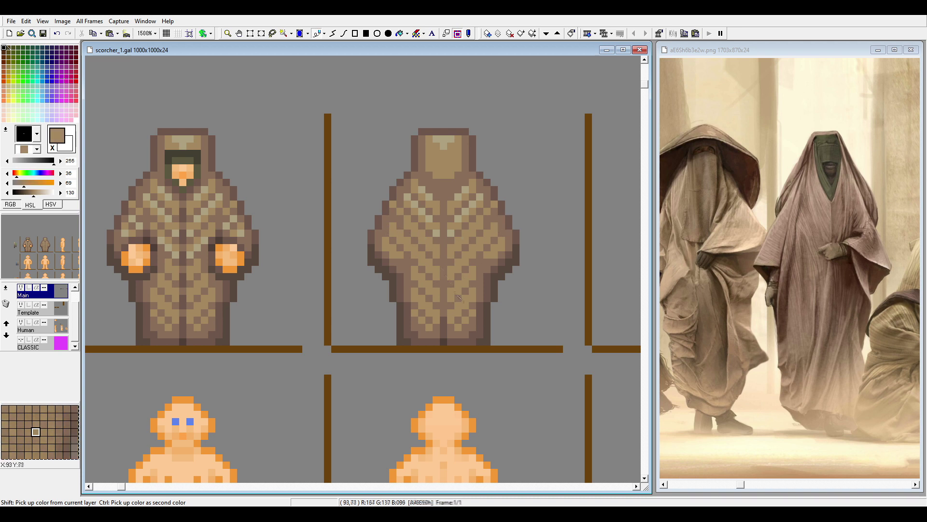
left_click(139, 209, "ctrl")
left_click(464, 277, "ctrl")
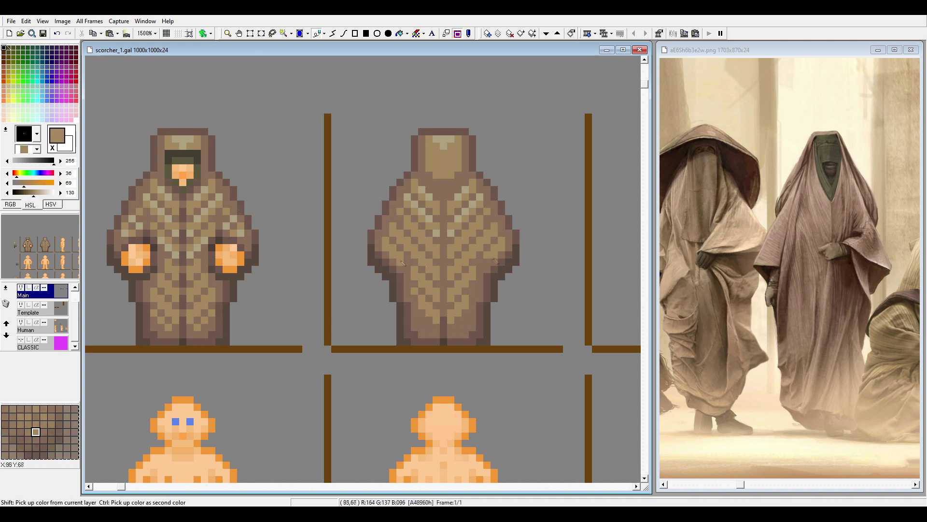
left_click(466, 320, "ctrl")
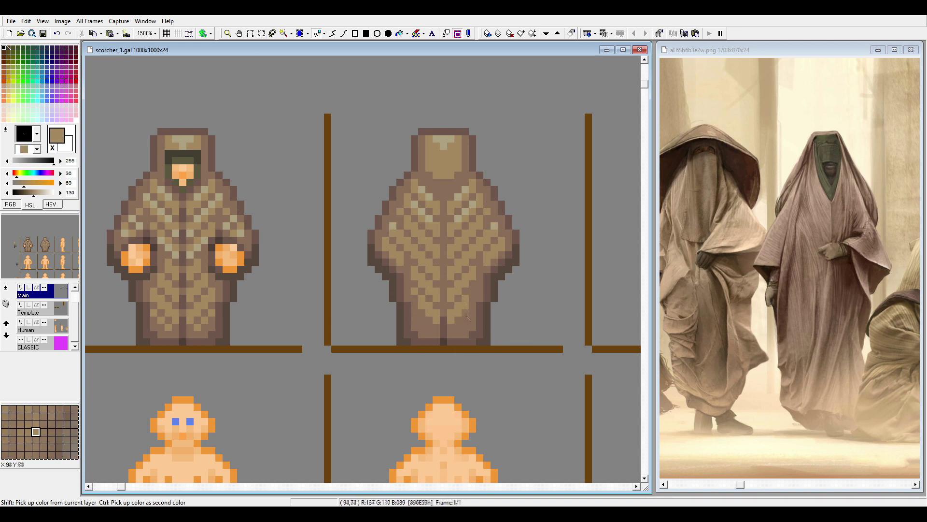
Touch up the back view's folds, adding tan below the hood and softening the lower robe with brown pixels
left_click(448, 195, "ctrl")
left_click(455, 281, "ctrl")
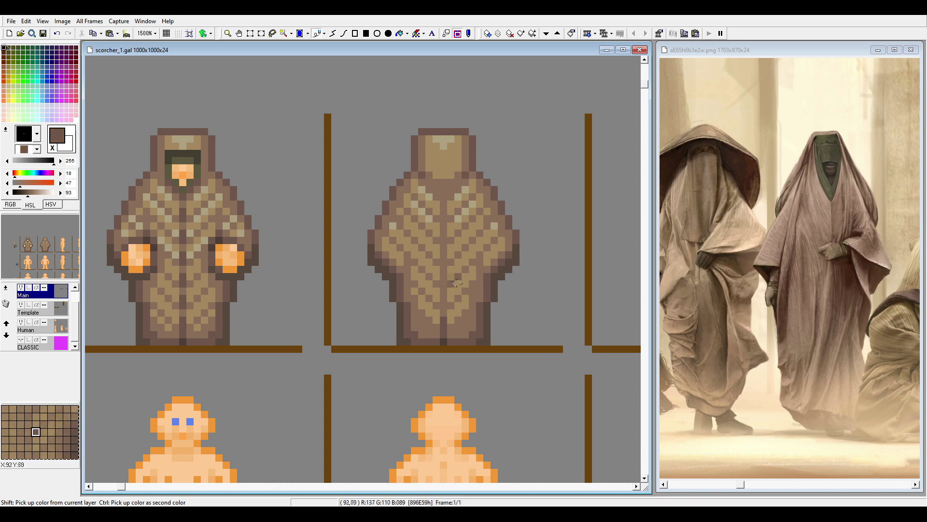
left_click(439, 194, "ctrl")
left_click(464, 263, "ctrl")
left_click(481, 240, "ctrl")
left_click(475, 321, "ctrl")
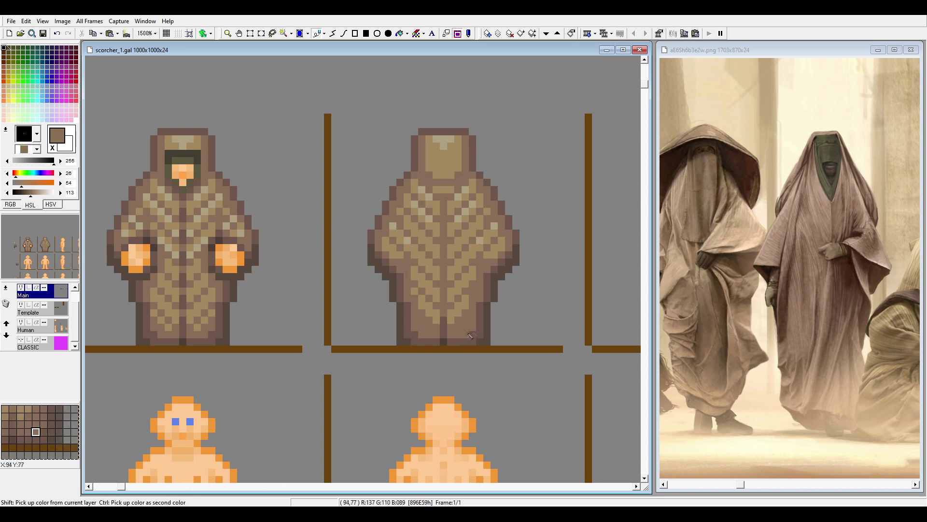
left_click(410, 335, "ctrl")
left_click(431, 387, "ctrl")
scroll(259, 300, "down", 3)
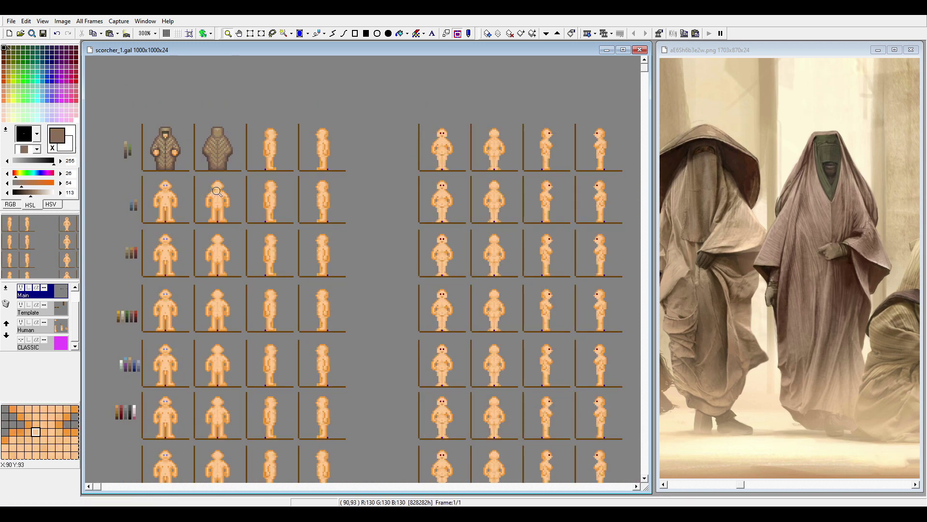
scroll(259, 299, "up", 3)
left_click(226, 248, "ctrl")
left_click(204, 254, "ctrl")
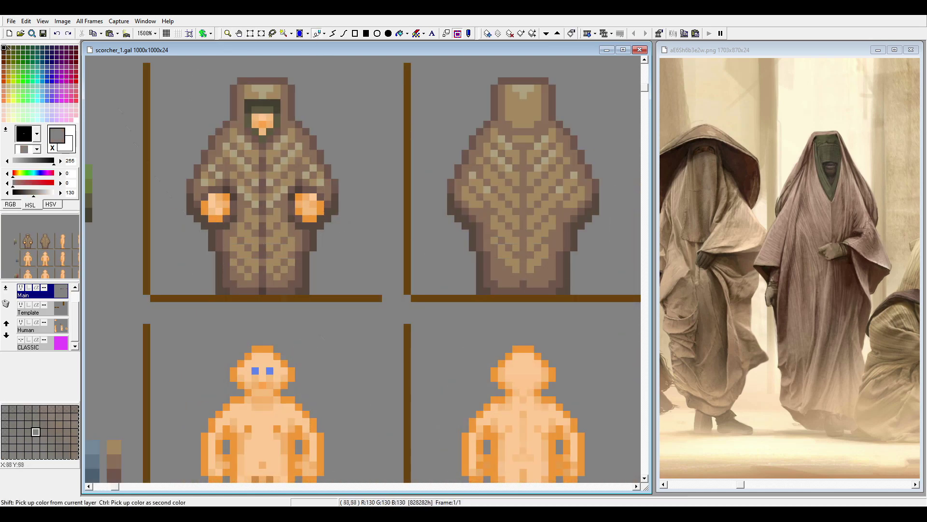
Place a handless copy of the front robe between the side templates as reference and start the olive face opening on the right-facing side view
scroll(212, 270, "down", 3)
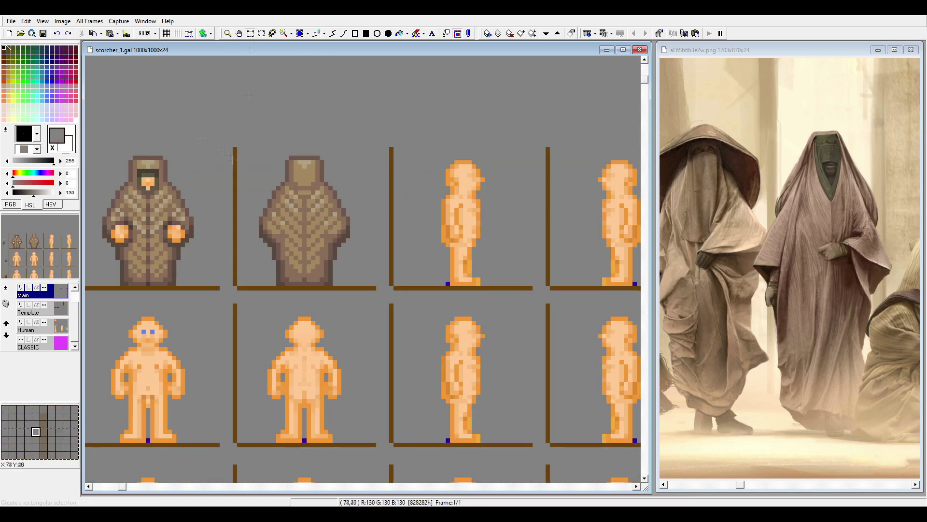
scroll(449, 197, "up", 4)
left_click(450, 197, "ctrl")
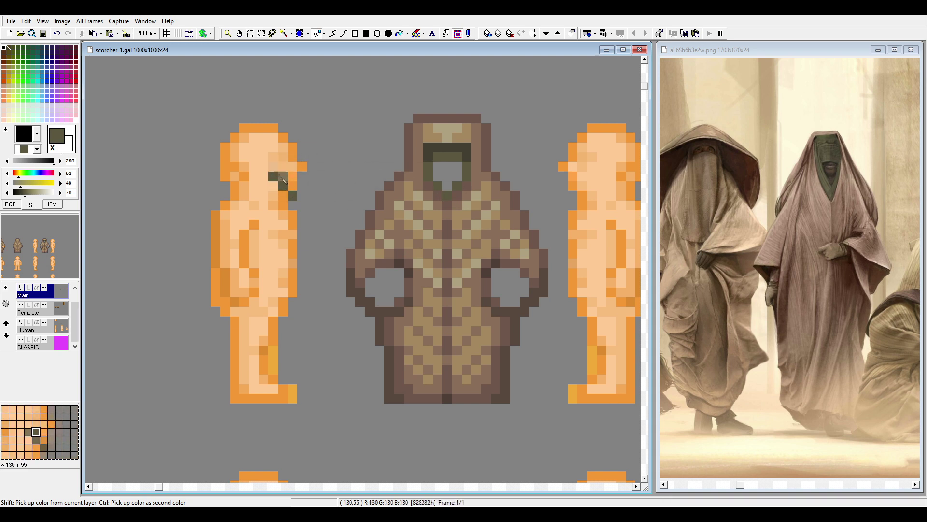
Outline the side-view hood and the front and back of its robe in brown down to a dark hem
left_click(350, 271, "ctrl")
mouse_move(273, 147)
left_mouse_down()
mouse_move(295, 122)
mouse_move(226, 128)
mouse_move(221, 145)
mouse_move(235, 124)
mouse_move(224, 192)
left_mouse_up()
left_click_drag(293, 211, 293, 297)
left_click_drag(215, 200, 215, 249)
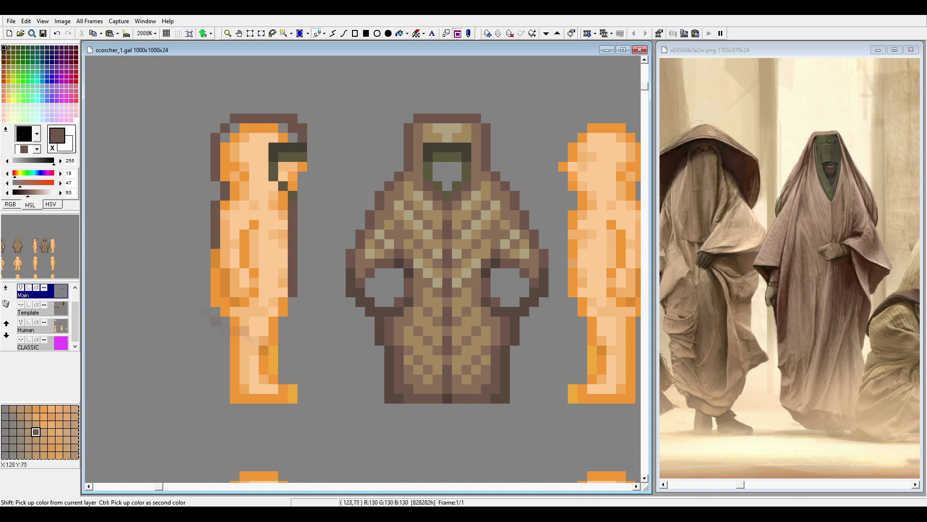
mouse_move(302, 215)
left_mouse_down()
mouse_move(298, 332)
mouse_move(249, 398)
mouse_move(238, 325)
mouse_move(218, 302)
mouse_move(301, 325)
mouse_move(216, 306)
mouse_move(211, 292)
mouse_move(268, 368)
mouse_move(408, 301)
mouse_move(262, 293)
mouse_move(262, 270)
mouse_move(250, 306)
mouse_move(264, 307)
mouse_move(225, 305)
mouse_move(232, 398)
mouse_move(218, 319)
mouse_move(291, 394)
left_mouse_up()
key("ctrl+z")
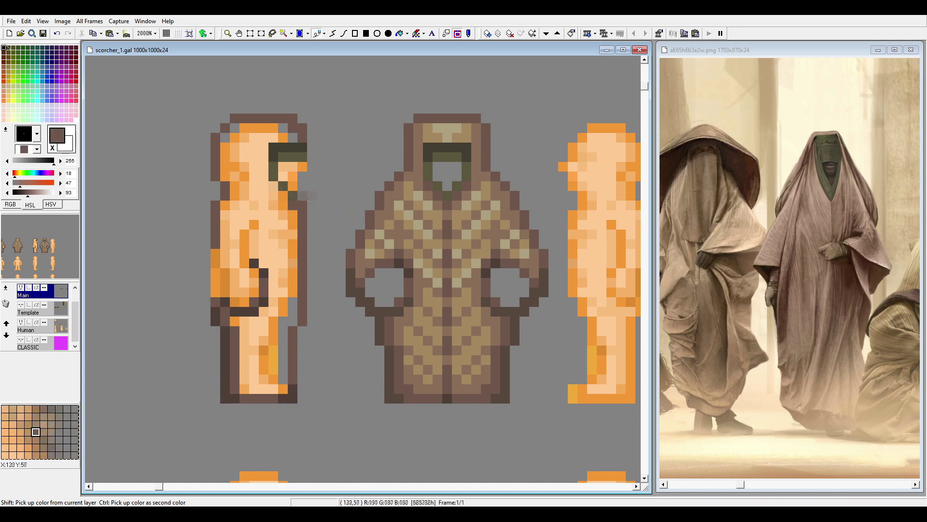
Thicken the brown outline behind the side-view hood and shoulder, and enclose the hand with a dark brown sleeve cuff
left_click_drag(225, 119, 227, 179)
mouse_move(290, 188)
left_mouse_down()
mouse_move(200, 214)
mouse_move(205, 266)
left_mouse_up()
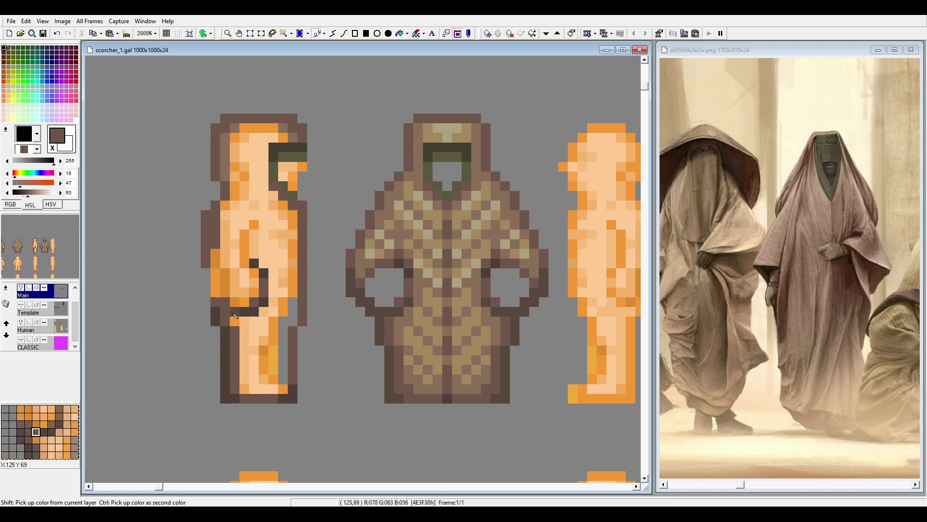
left_click(234, 315, "ctrl")
left_click_drag(215, 302, 236, 273)
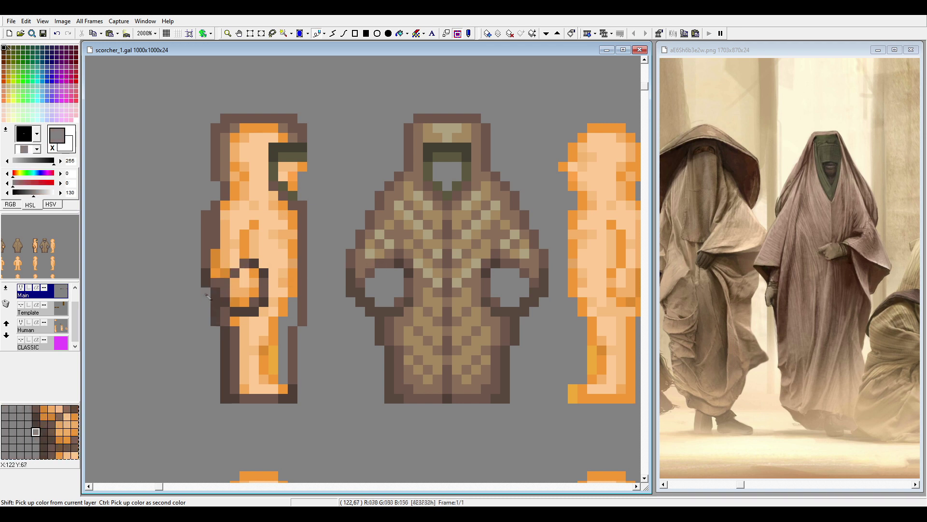
left_click(286, 390, "ctrl")
Shade the side view's neck, skirt edges and sleeve in mid brown and draw diagonal folds across its chest and skirt
left_click(263, 178)
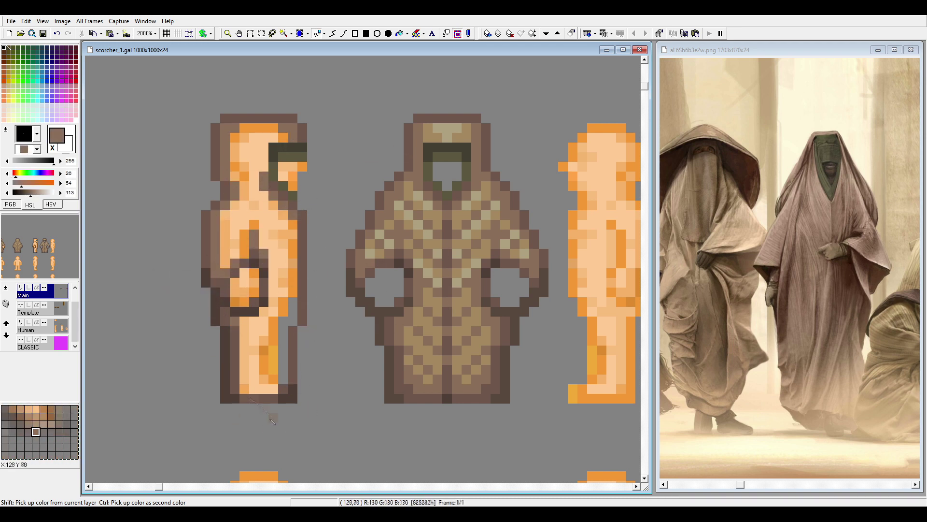
left_click_drag(244, 389, 244, 311)
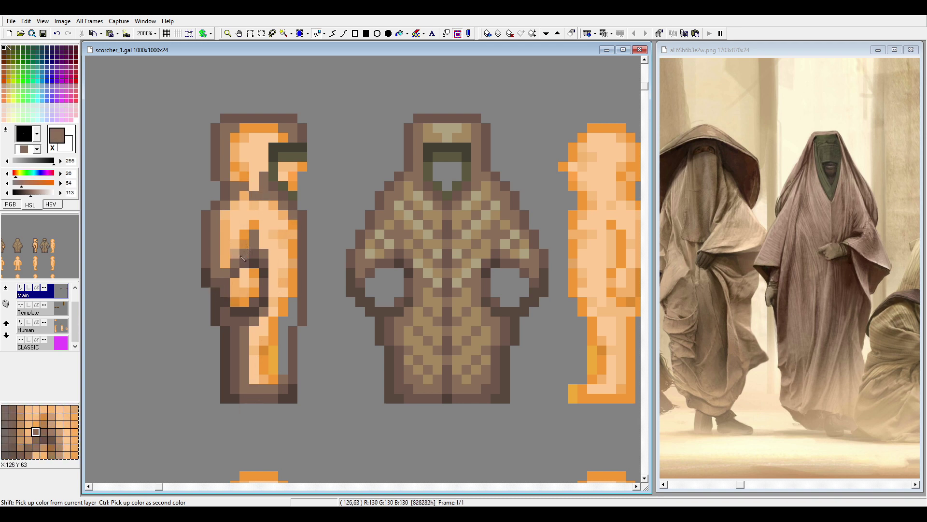
left_click_drag(296, 293, 293, 314)
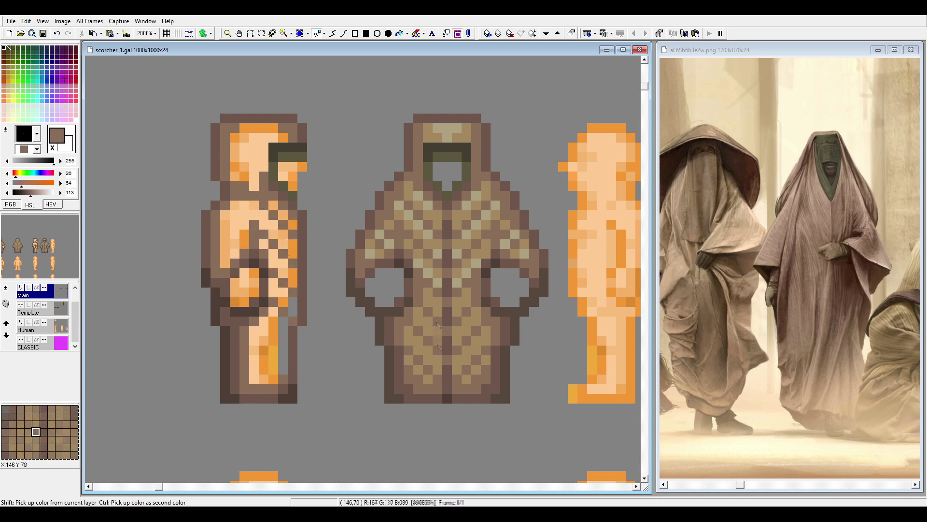
left_click_drag(279, 365, 259, 338)
Fill the side view's hood and the gaps between its brown folds with tan
left_click(420, 344, "ctrl")
left_click_drag(242, 208, 228, 242)
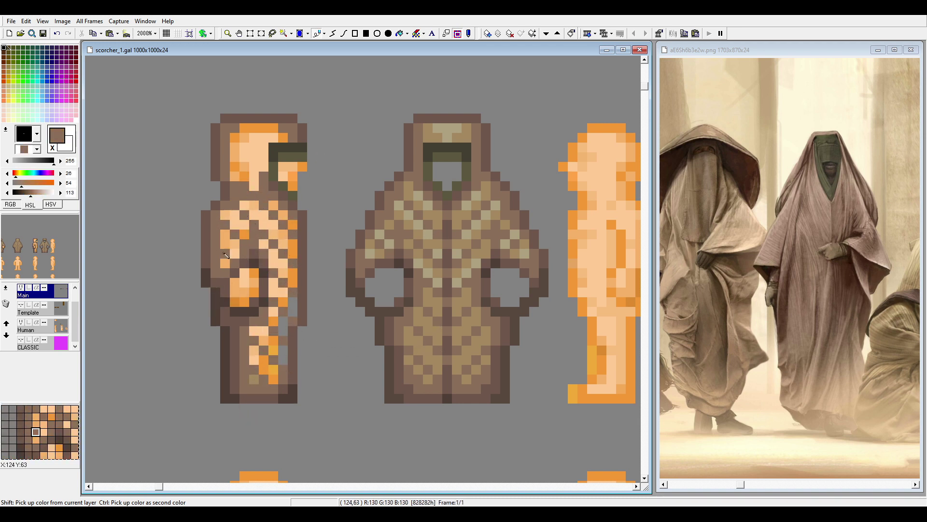
mouse_move(260, 379)
left_mouse_down()
mouse_move(284, 329)
mouse_move(277, 213)
mouse_move(237, 227)
left_mouse_up()
Narrow the back of the side-view hood and dot light tan highlights on the hood, shoulder and chest folds
left_click(215, 118, "ctrl")
left_click_drag(225, 119, 216, 140)
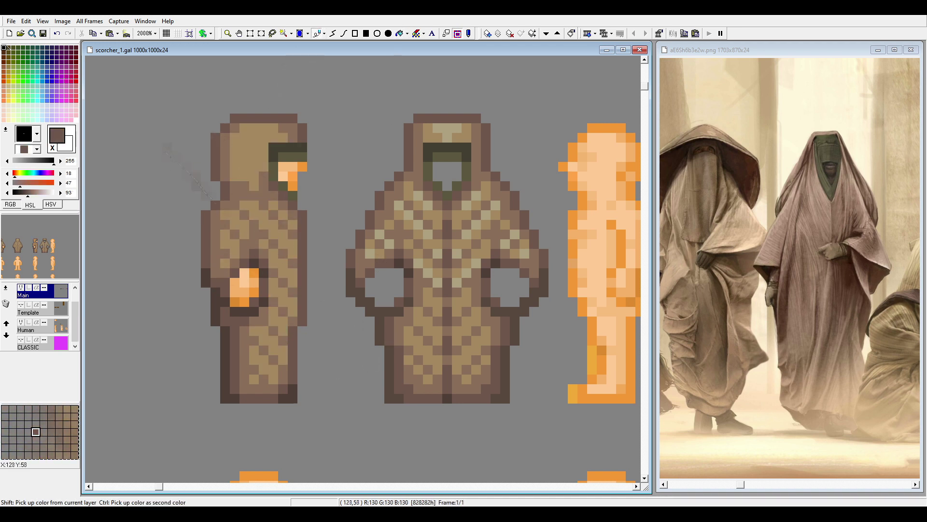
mouse_move(216, 179)
left_mouse_down()
mouse_move(226, 131)
mouse_move(234, 164)
left_mouse_up()
left_click(341, 244, "ctrl")
mouse_move(227, 130)
left_mouse_down()
mouse_move(225, 118)
mouse_move(254, 150)
left_mouse_up()
left_click(292, 226, "ctrl")
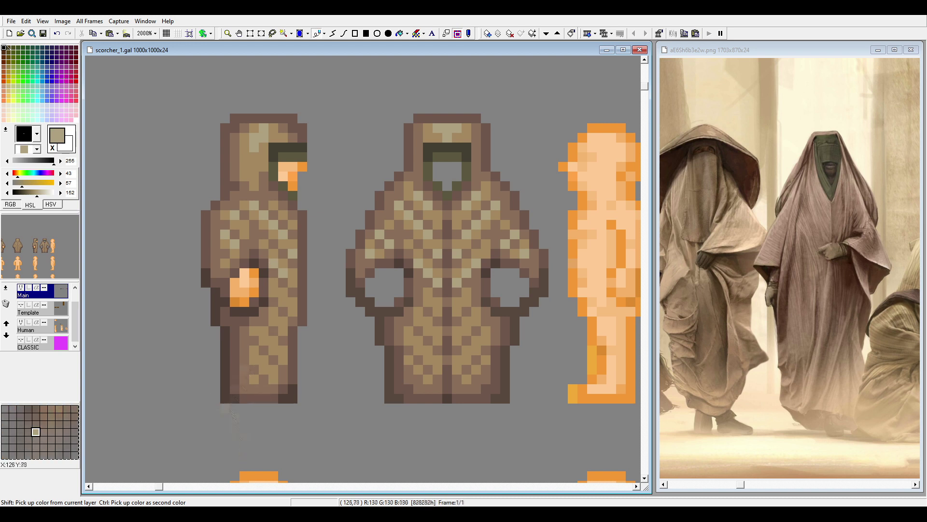
Refine the tan and brown fold pixels on the lower front of the side-view robe
left_click(273, 375, "ctrl")
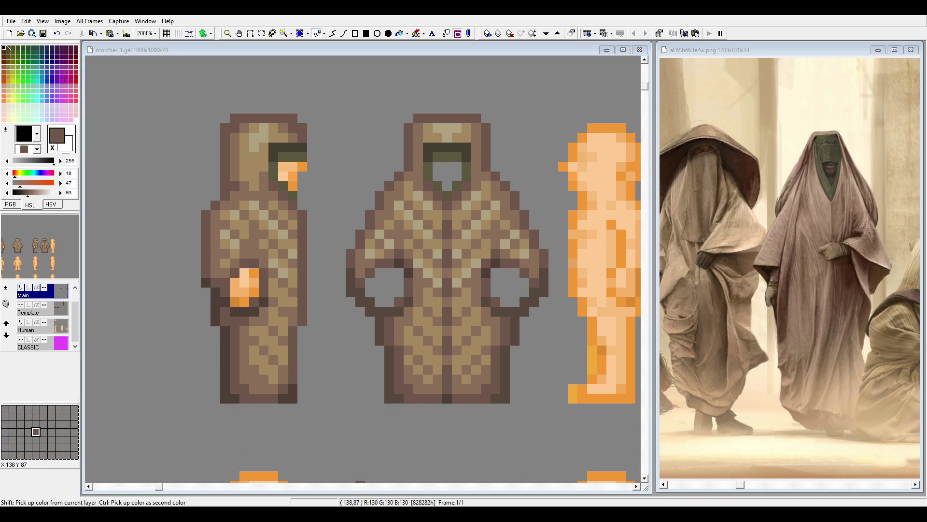
left_click(296, 313, "ctrl")
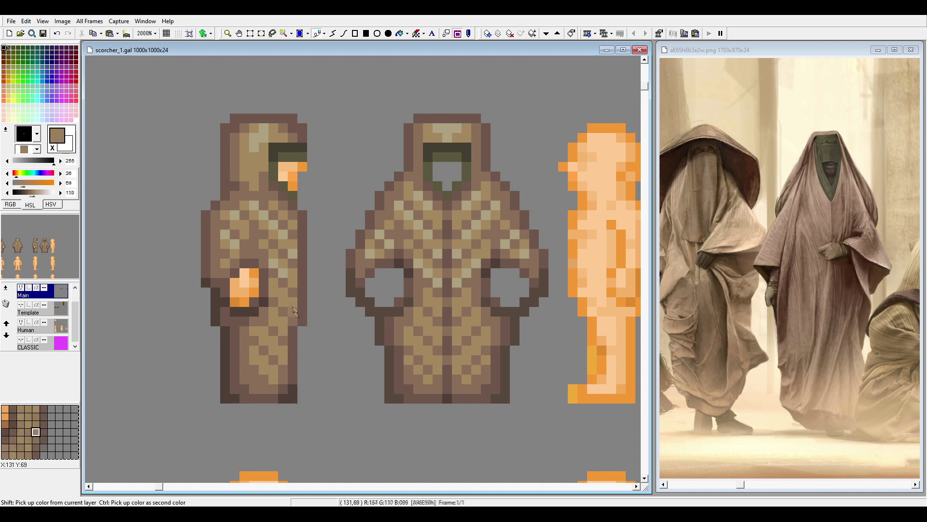
left_click(297, 263, "ctrl")
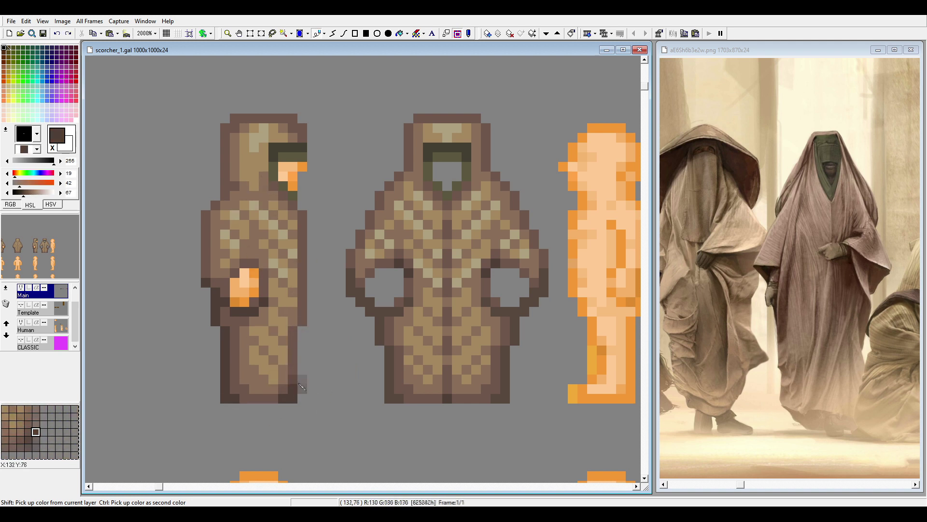
left_click(292, 396, "ctrl")
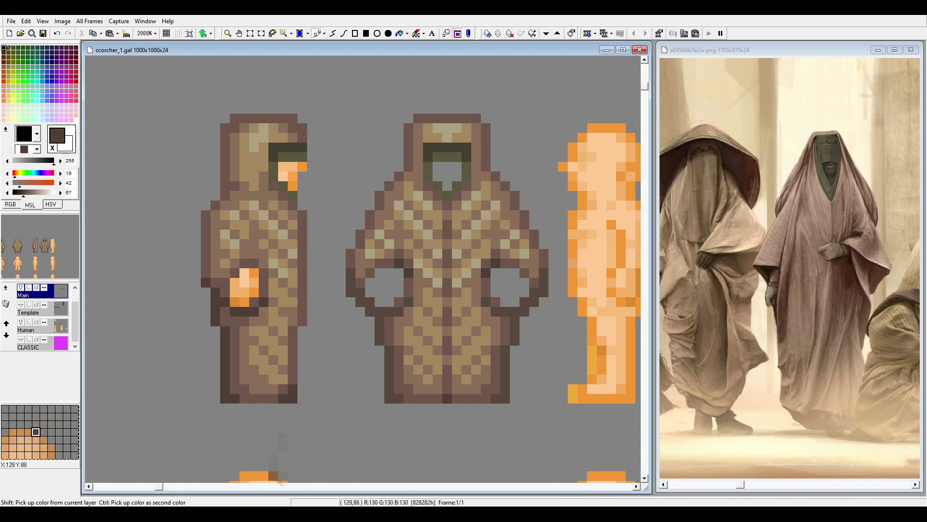
Extend the front edge of the side-view skirt straight down to the hem in brown with a dark corner, and extend its tan folds
scroll(270, 367, "left", 5)
scroll(271, 367, "right", 5)
left_click(241, 339, "ctrl")
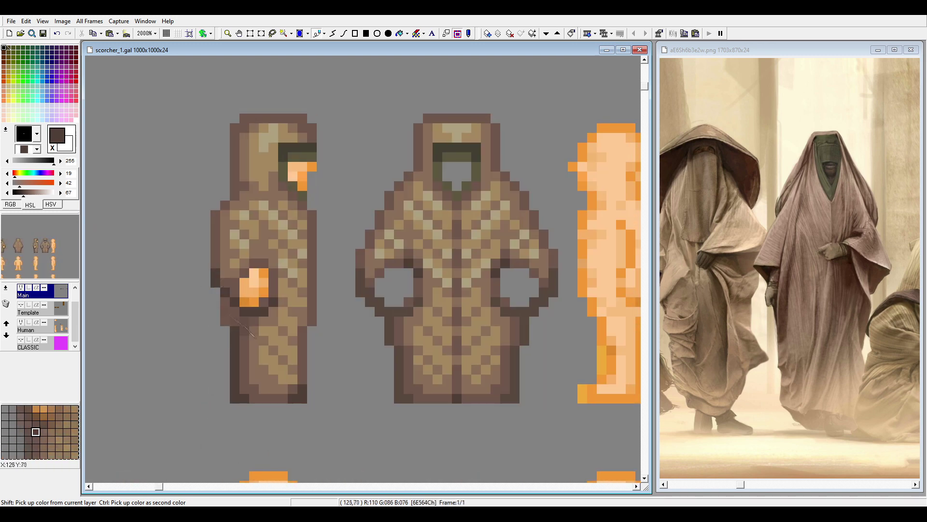
left_click_drag(312, 331, 312, 389)
left_click(302, 355, "ctrl")
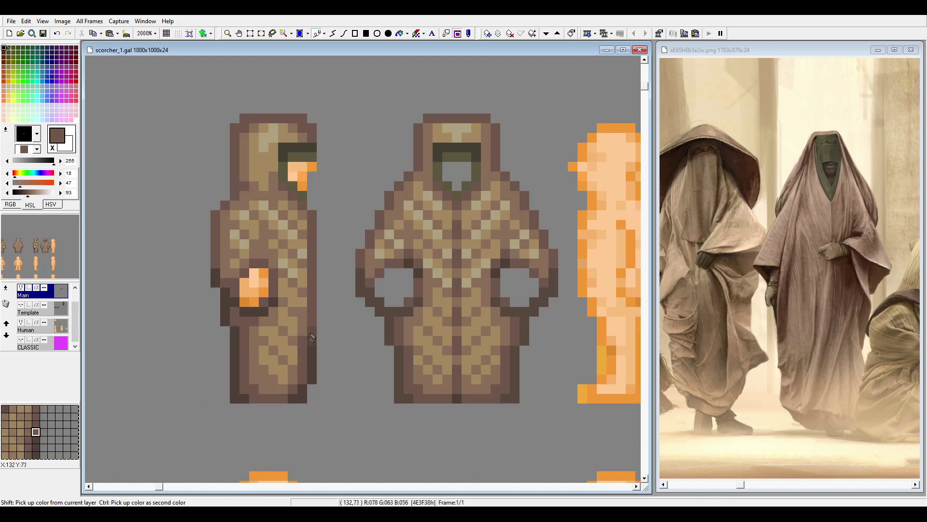
left_click(313, 393, "ctrl")
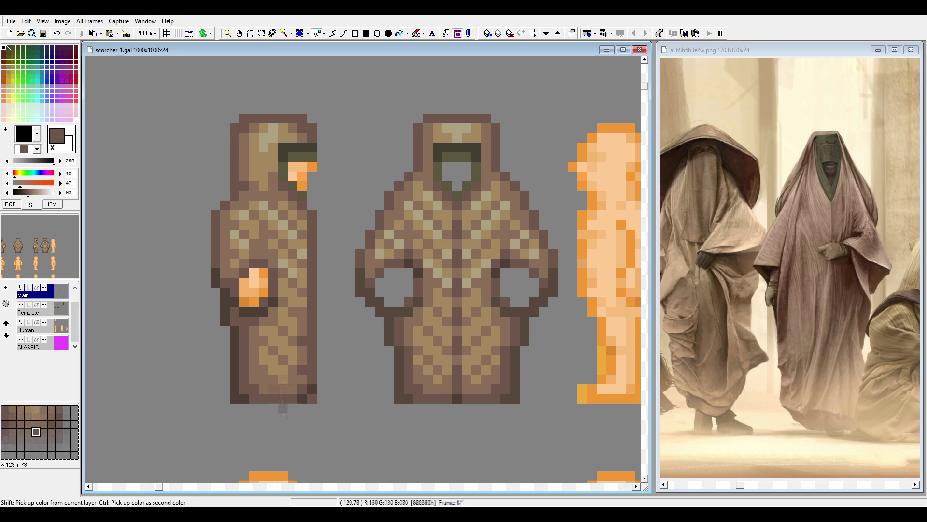
left_click(304, 385, "ctrl")
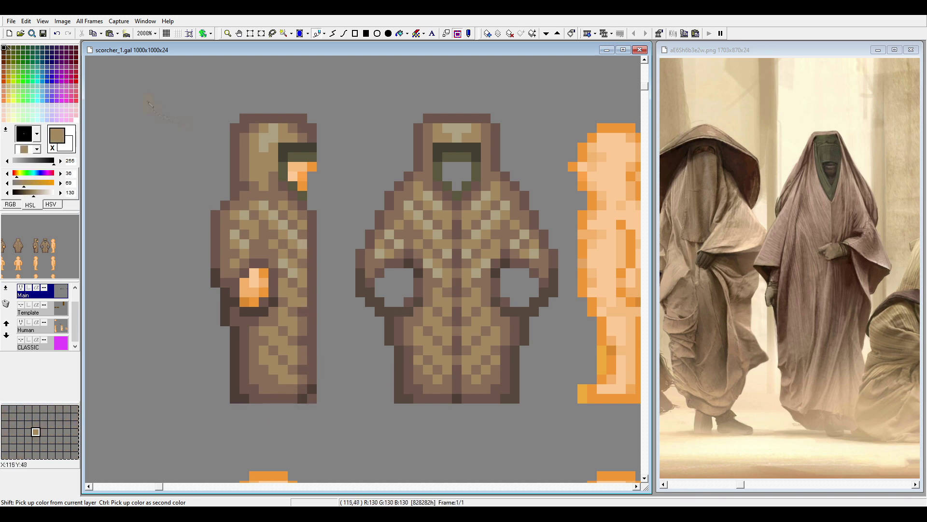
Paste a copy of the robed side view over the opposite-facing side template in the same row
key("ctrl+minus")
key("ctrl+v")
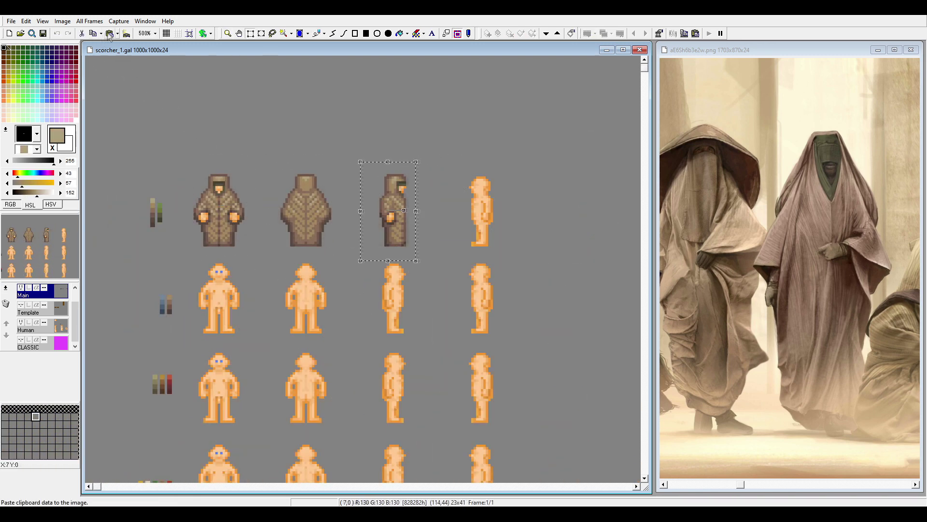
left_click_drag(436, 211, 486, 211)
left_click(139, 282)
key("ctrl+plus")
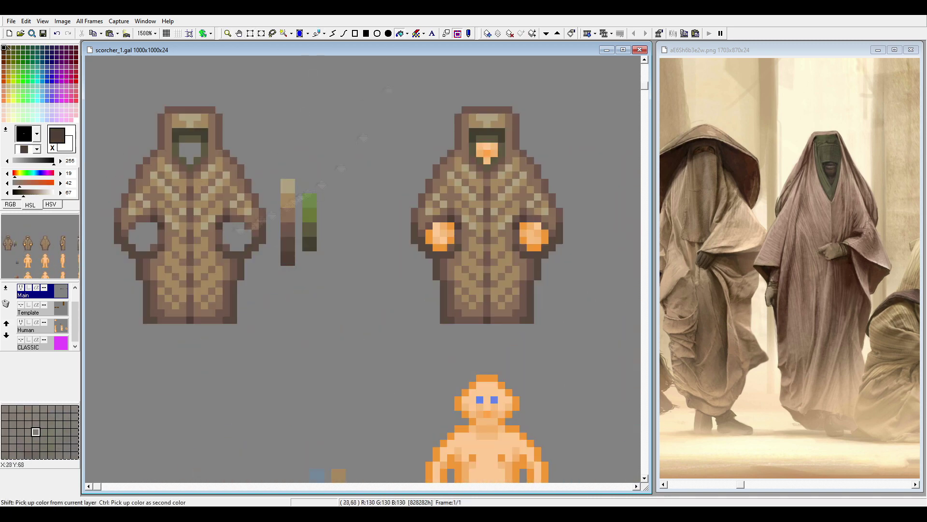
Paint over the face and hand openings of the copied front robe with brown and tan fold pixels to make a back view
left_click(305, 263)
left_click(305, 264, "ctrl")
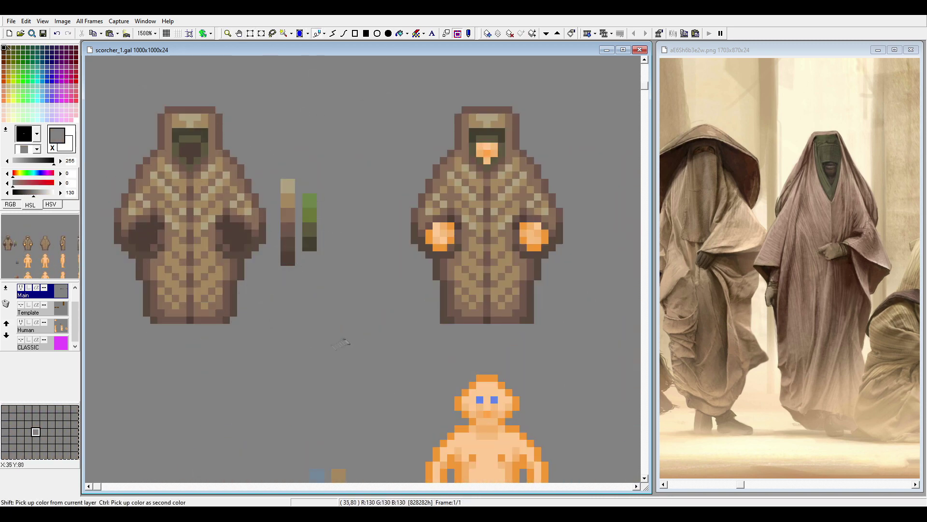
right_click(234, 231)
right_click(142, 229)
left_click(137, 226, "ctrl")
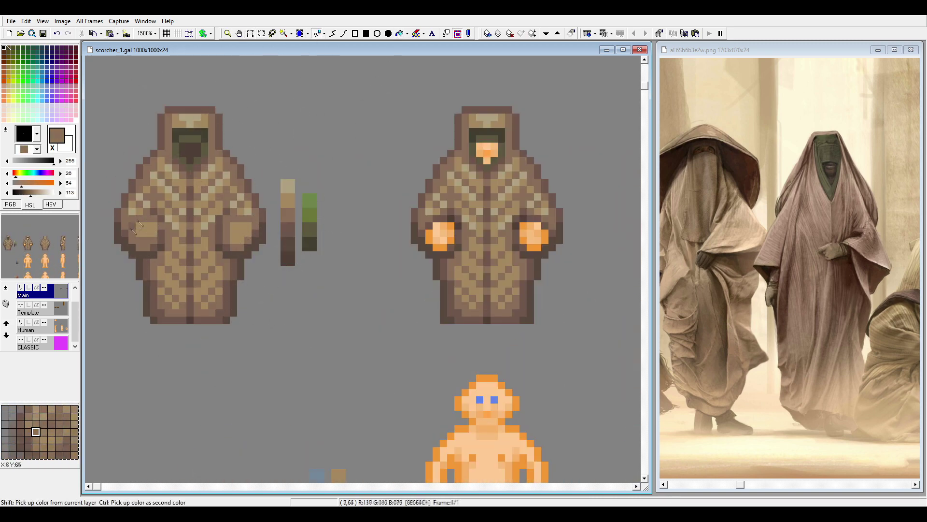
left_click(127, 243, "ctrl")
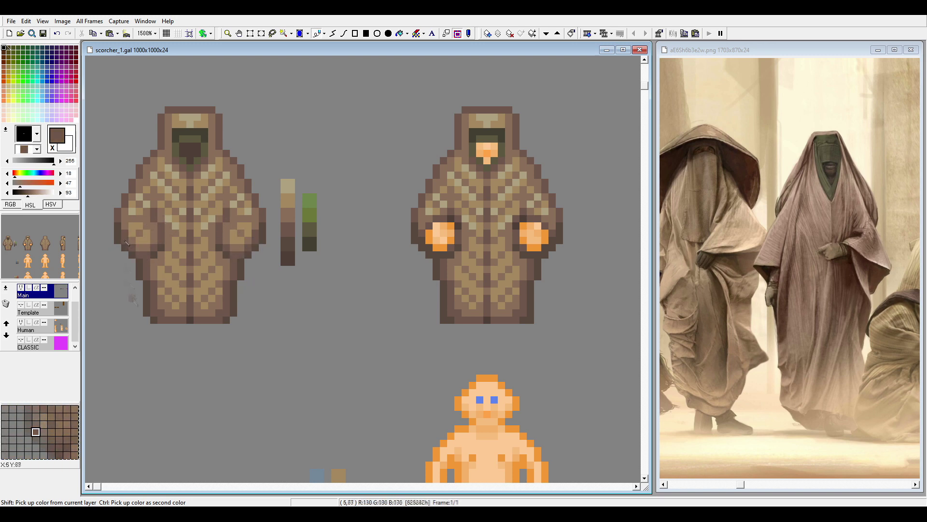
left_click(191, 138, "ctrl")
left_click(207, 191, "ctrl")
Position a copy of the four robe views over the top row of the red-eyed body templates
scroll(191, 133, "down", 3)
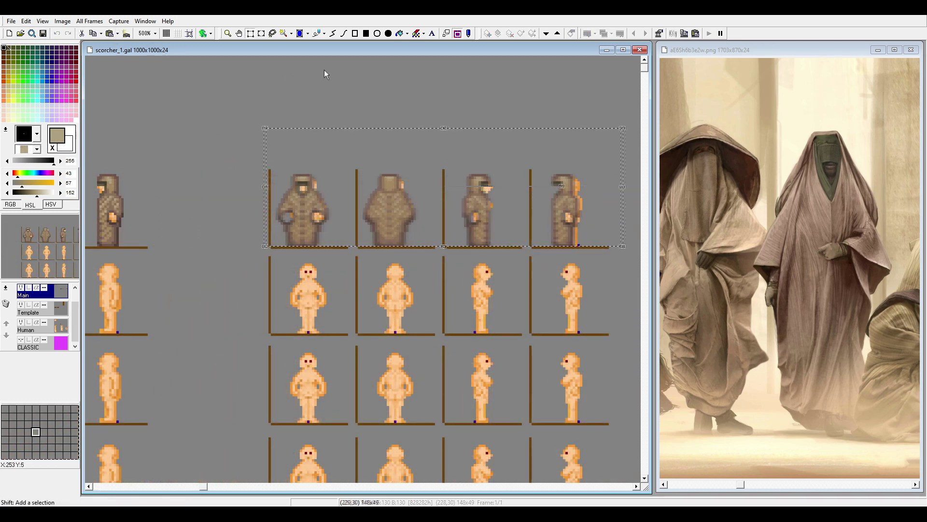
left_click_drag(271, 128, 628, 247)
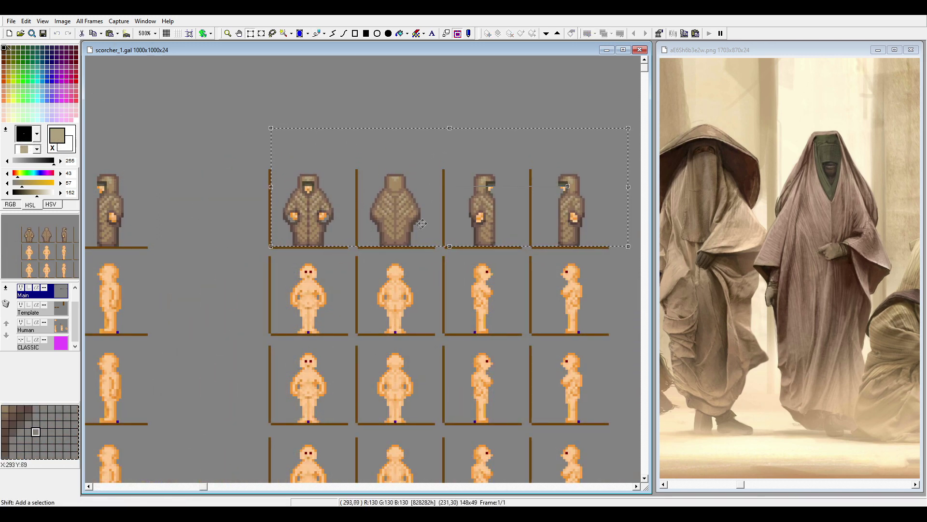
Narrow the sleeves and skirt of the red-eyed template's front-view robe and tidy their brown outlines
scroll(338, 227, "up", 3)
left_click(344, 271, "ctrl")
left_click_drag(212, 239, 211, 272)
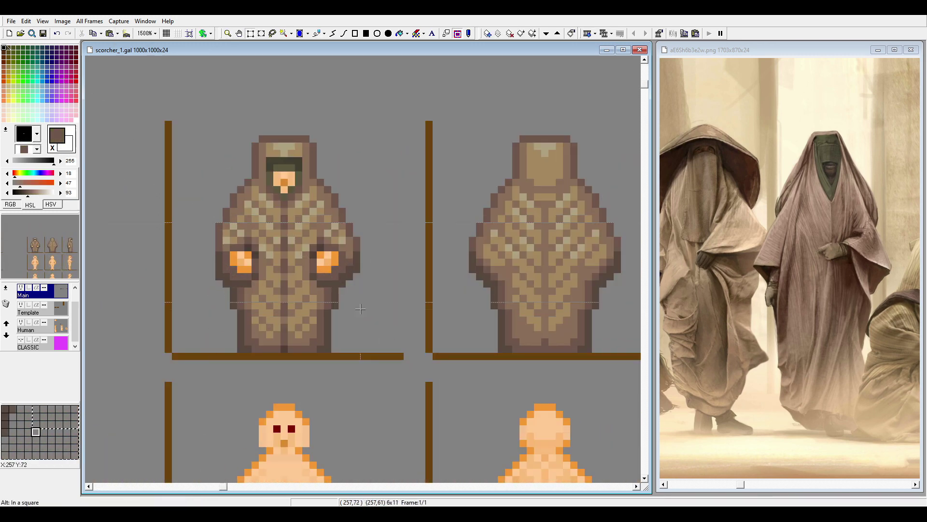
left_click_drag(356, 239, 356, 272)
left_click(220, 283, "ctrl")
left_click_drag(335, 310, 335, 352)
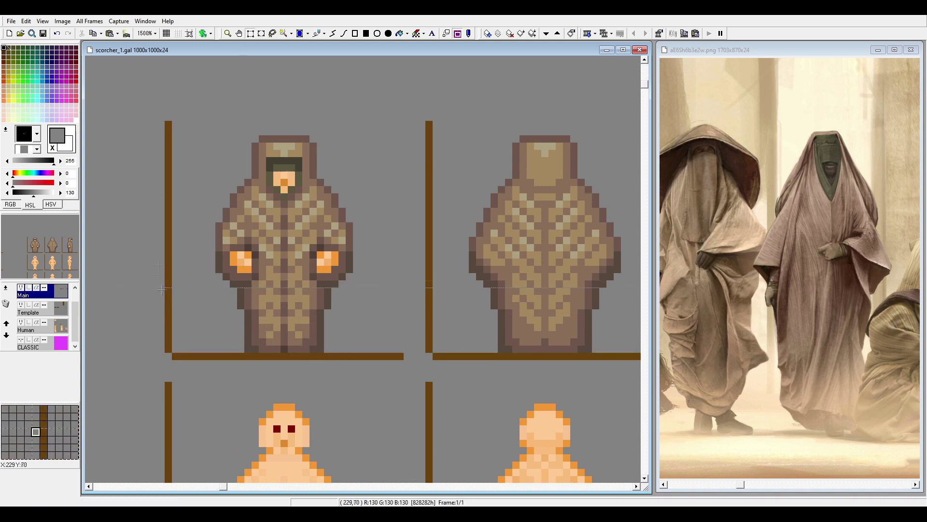
left_click(271, 284, "ctrl")
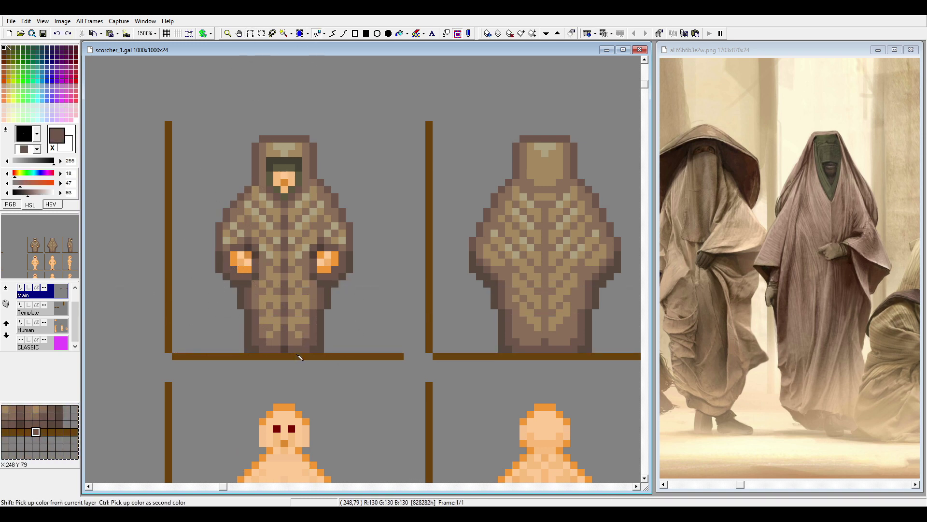
left_click(300, 236)
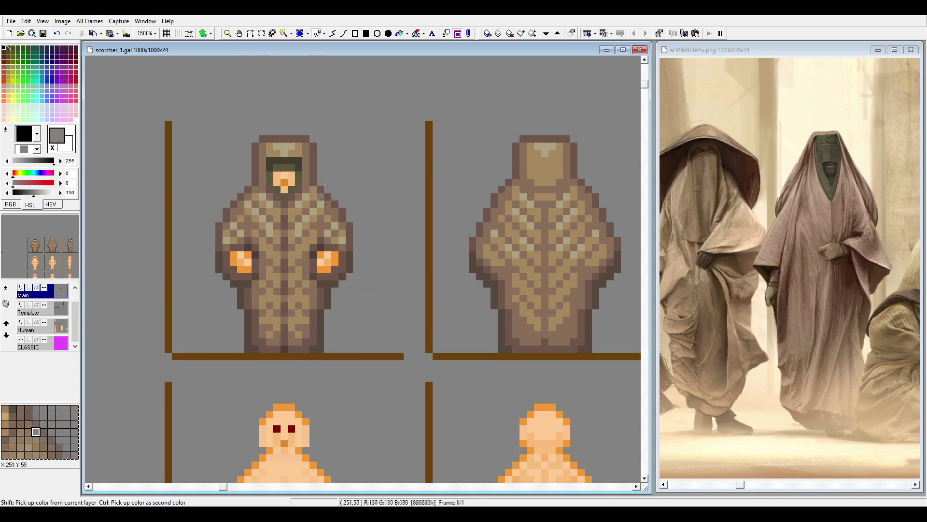
left_click(256, 289)
Paste a copy of the narrowed front-view robe into the back-view cell beside the older, wider back view
scroll(454, 306, "left", 5)
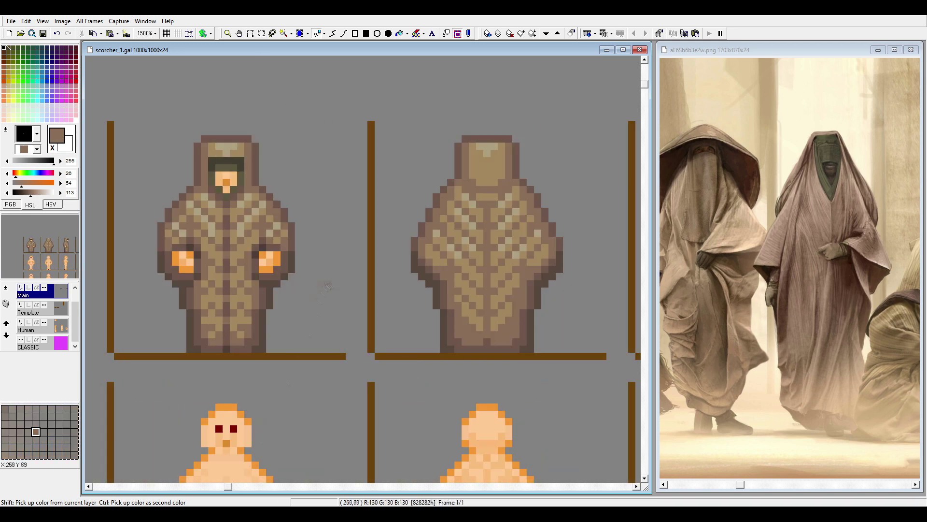
left_click(498, 382)
scroll(541, 454, "left", 5)
left_click_drag(112, 491, 222, 491)
key("ctrl+v")
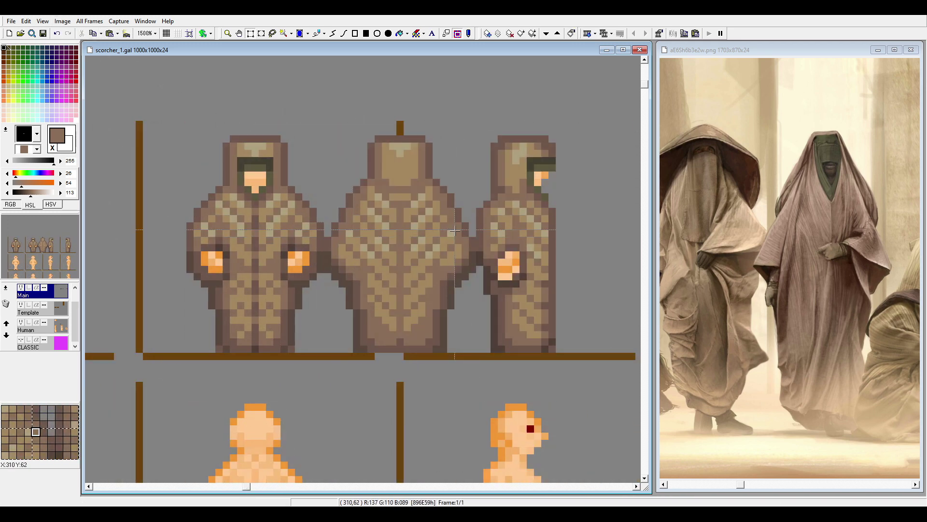
left_click(294, 232)
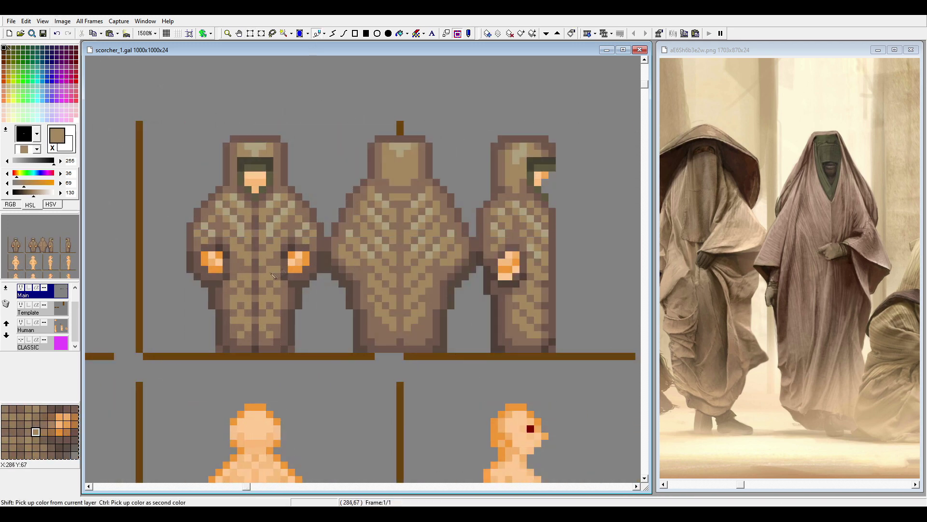
Cover the hands and face of the pasted front view with sleeve folds and a plain tan hood back
left_click_drag(297, 256, 307, 270)
left_click(292, 236)
left_click(294, 234)
left_click(294, 234)
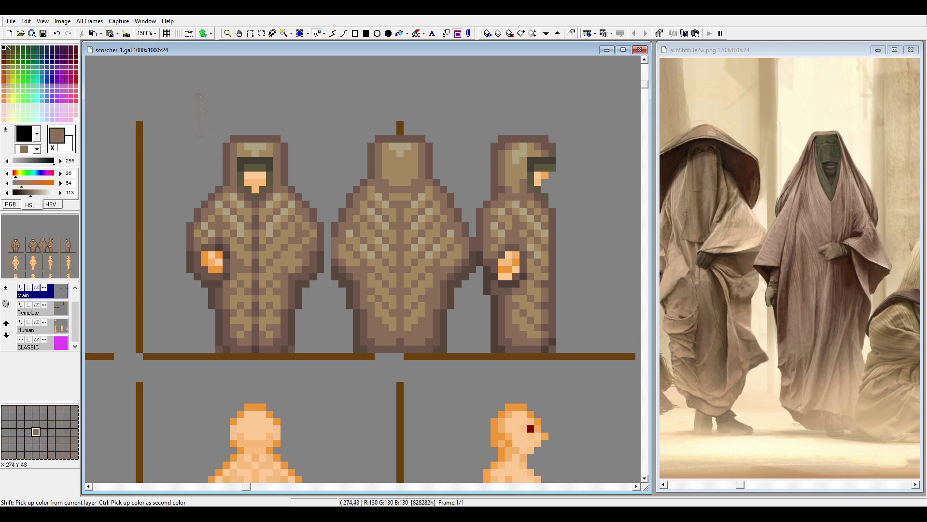
mouse_move(256, 165)
left_mouse_down()
mouse_move(271, 160)
mouse_move(253, 174)
left_mouse_up()
left_click(248, 197)
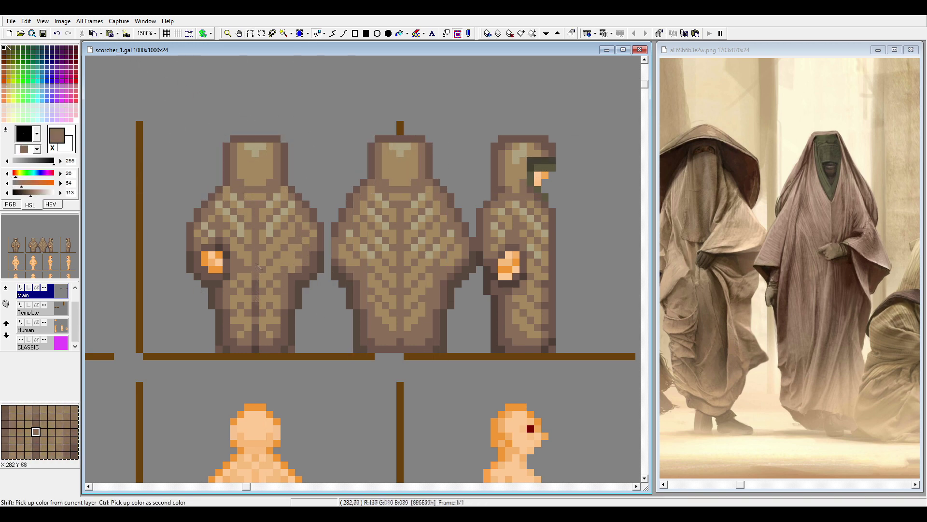
left_click(21, 288)
left_click(21, 288)
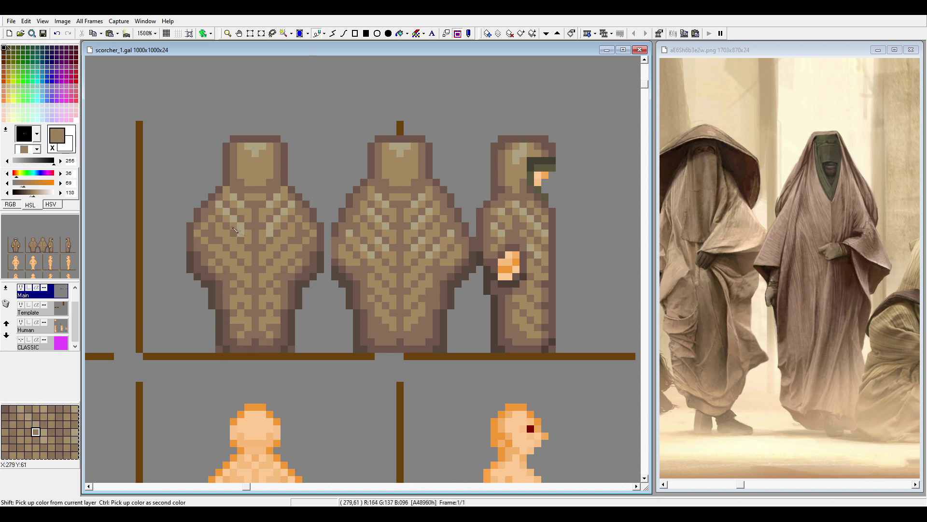
Refine the diagonal folds on the narrowed back view and dot light tan highlights on its waist and sleeves
right_click(274, 252)
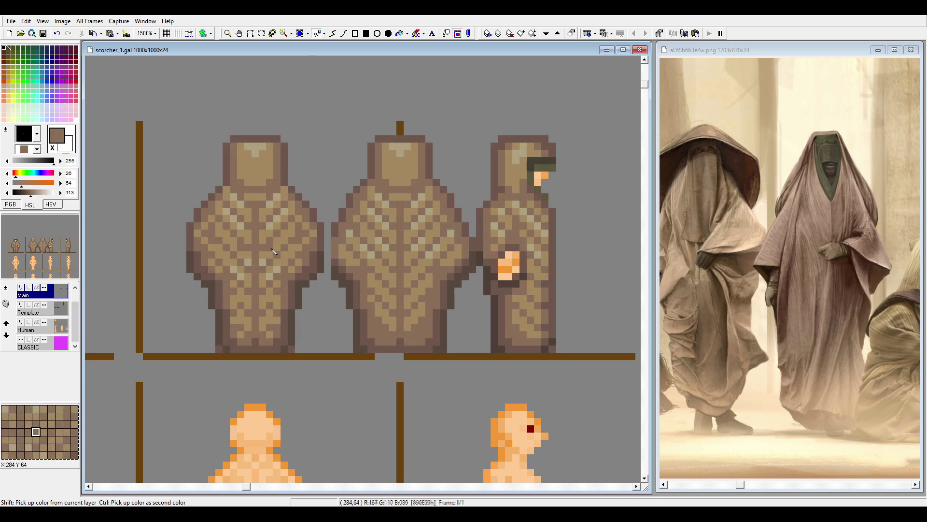
right_click(250, 328)
right_click(240, 319)
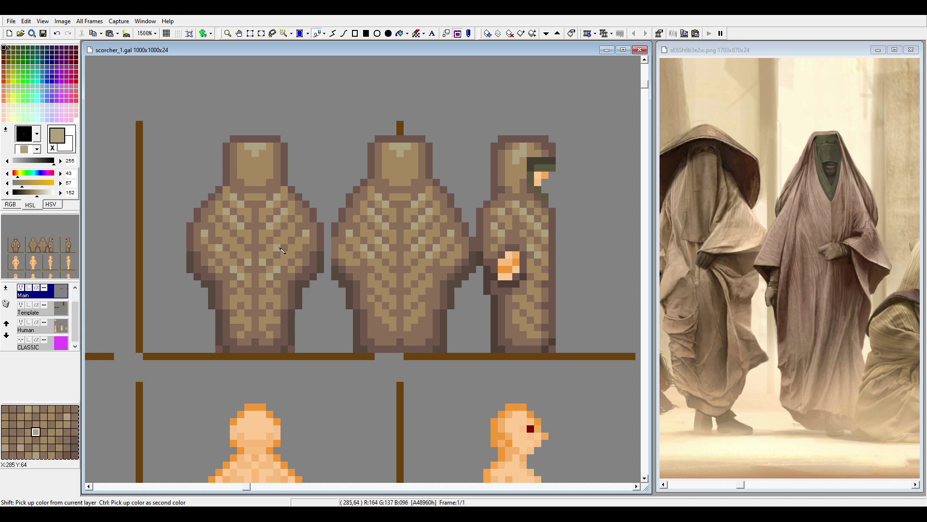
right_click(206, 239)
Trim the skirt front of the right-facing side-view robe by one pixel column and redraw its brown edge with a dark corner
scroll(251, 264, "right", 5)
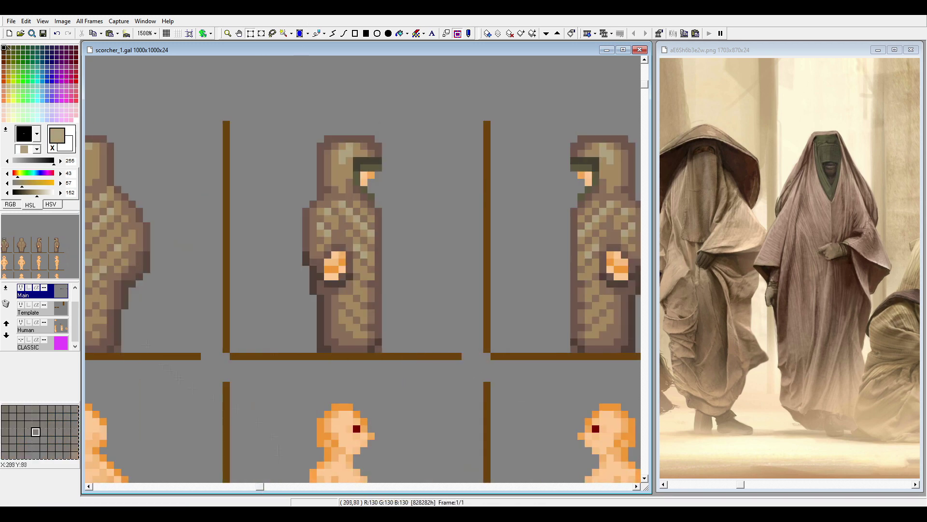
key("ctrl+z")
right_click(200, 168)
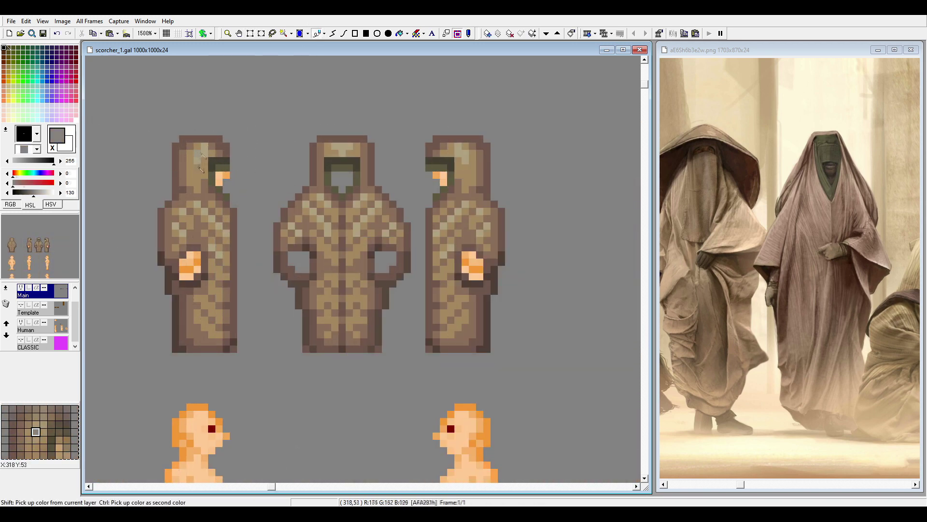
right_click(178, 288)
right_click(228, 266)
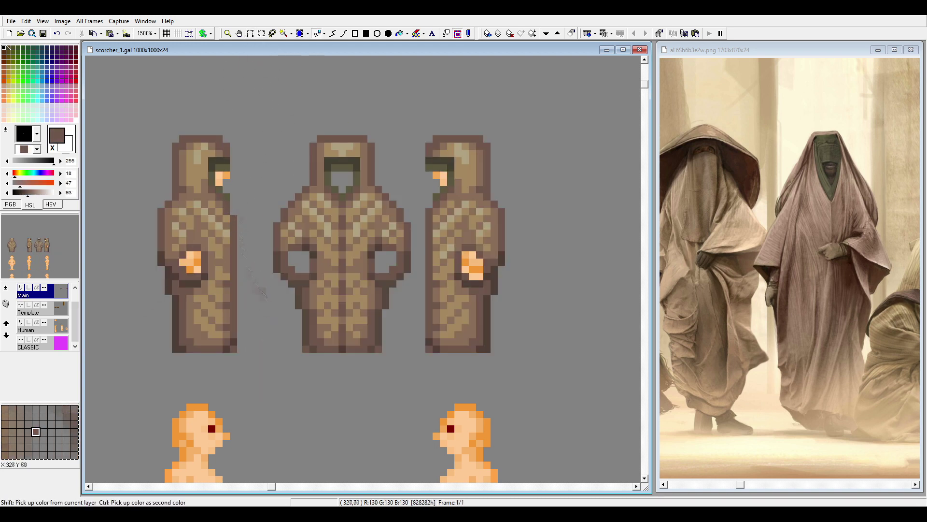
right_click(143, 208)
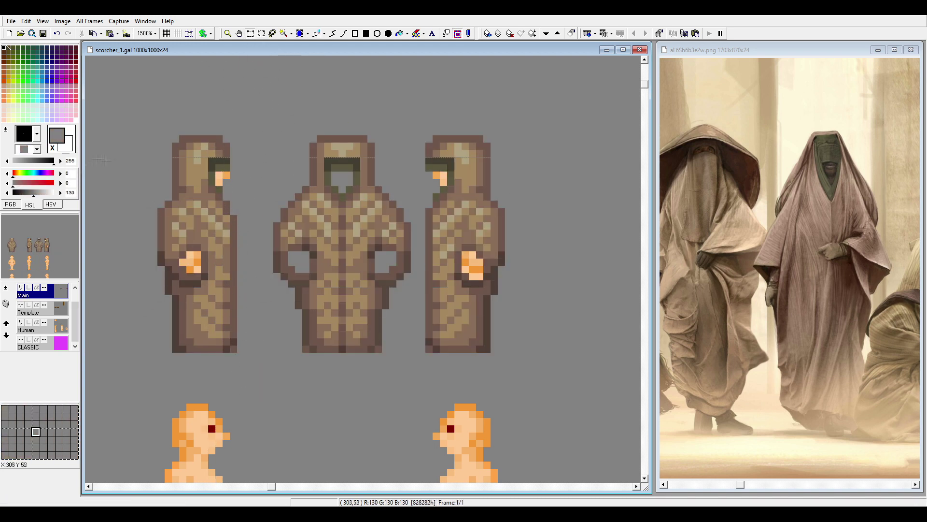
right_click(209, 314)
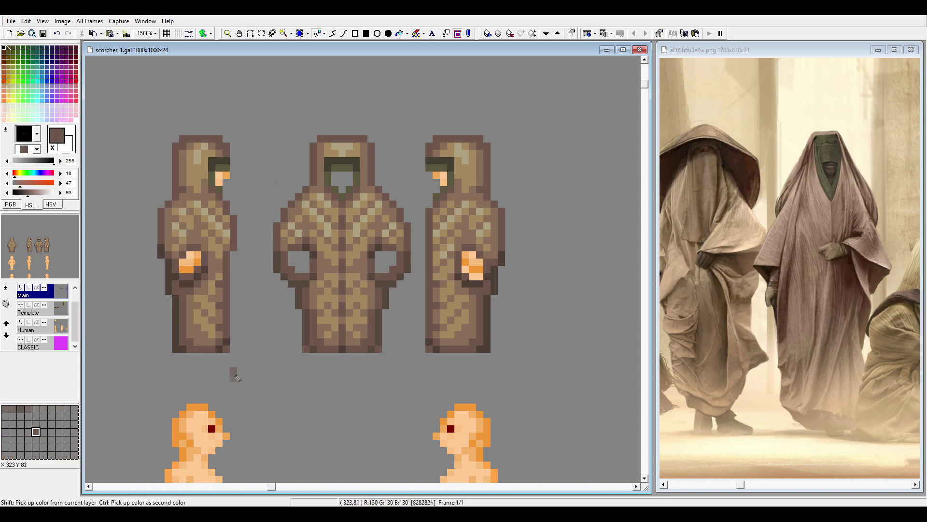
right_click(476, 206)
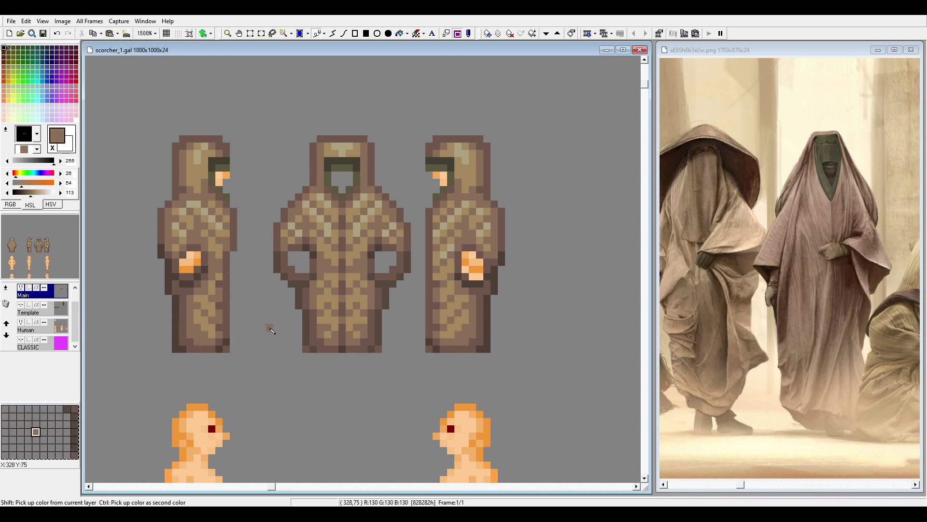
right_click(252, 319)
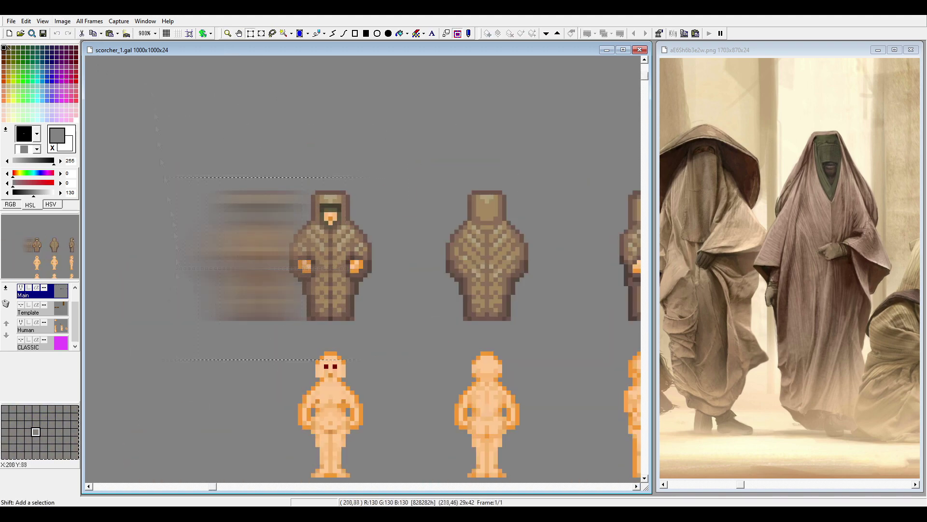
Outline a hooded coat in dark brown around the head, shoulders, sleeves and skirt of the blue-eyed front template
scroll(323, 220, "down", 3)
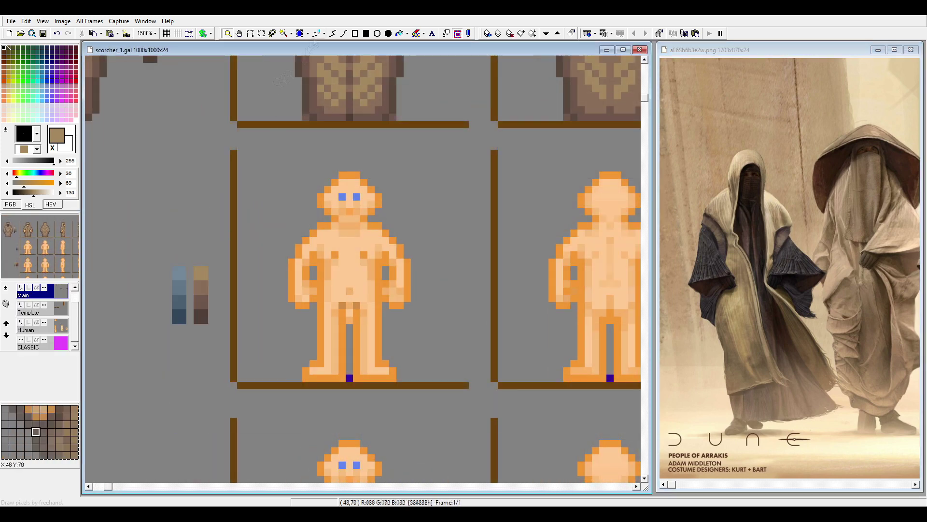
left_click(324, 193)
scroll(325, 191, "up", 3)
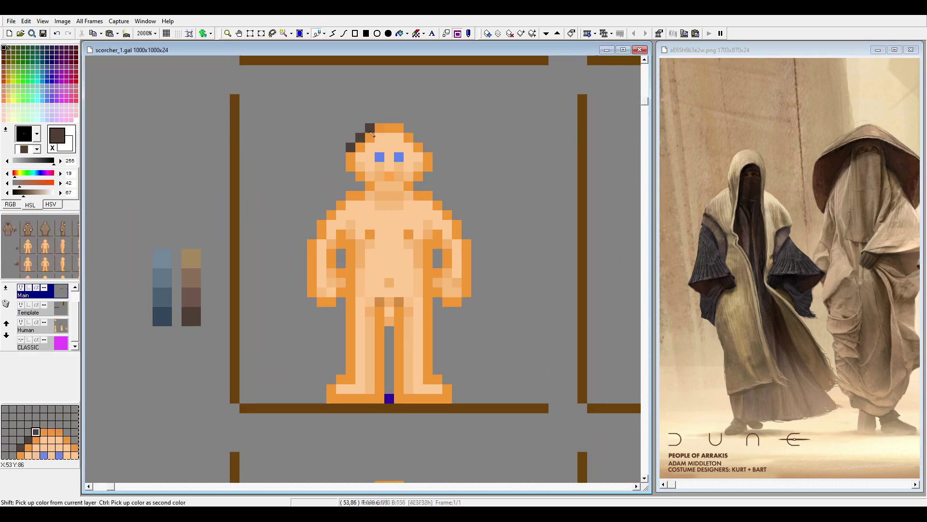
mouse_move(371, 131)
left_mouse_down()
mouse_move(427, 147)
mouse_move(422, 190)
mouse_move(466, 237)
left_mouse_up()
left_click_drag(433, 263, 427, 304)
mouse_move(355, 195)
left_mouse_down()
mouse_move(329, 221)
mouse_move(350, 283)
left_mouse_up()
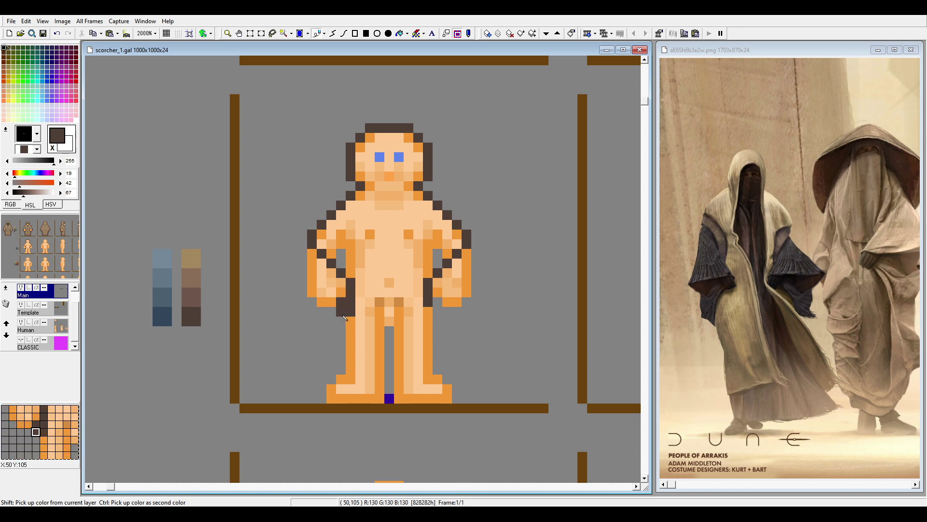
mouse_move(344, 317)
left_mouse_down()
mouse_move(381, 370)
mouse_move(438, 300)
left_mouse_up()
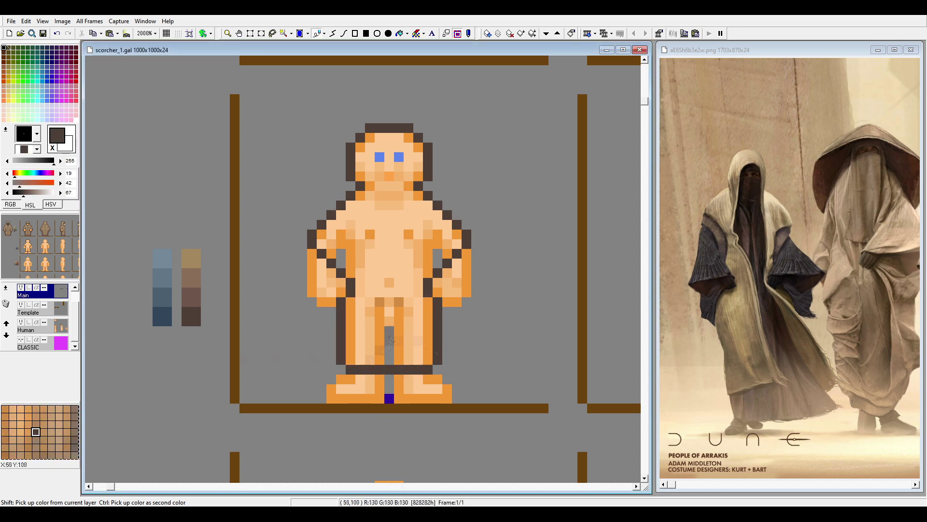
Lighten the coat outline and draw the blue undergarment's flared sleeve, hem band and centre strip
mouse_move(351, 145)
left_mouse_down()
mouse_move(432, 166)
mouse_move(444, 263)
left_mouse_up()
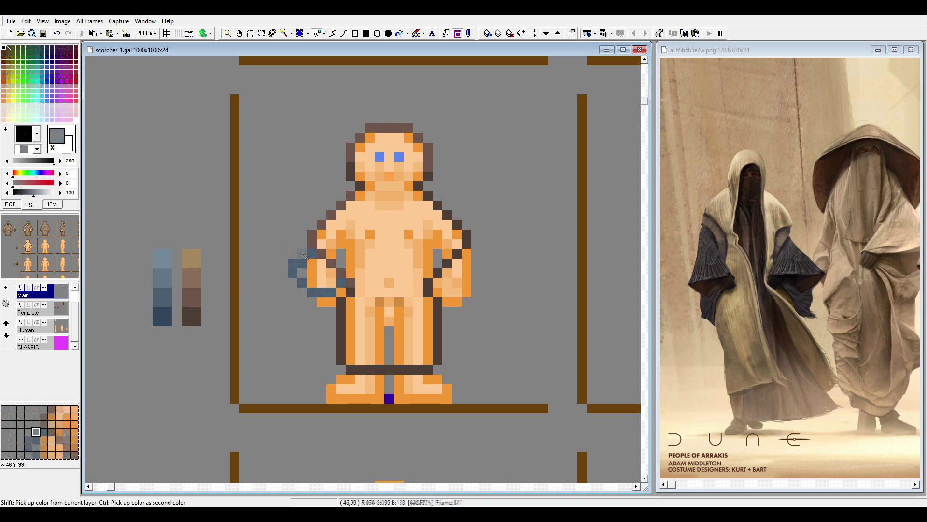
left_click_drag(338, 369, 440, 369)
left_click_drag(348, 350, 365, 350)
mouse_move(370, 184)
left_mouse_down()
mouse_move(378, 211)
mouse_move(376, 360)
mouse_move(341, 346)
mouse_move(375, 341)
left_mouse_up()
left_click(380, 230)
left_click(312, 273, "shift")
left_click_drag(334, 290, 307, 268)
Fill the image-left half of the coat with mid brown and shade its lower part and edges in darker browns
mouse_move(340, 360)
left_mouse_down()
mouse_move(367, 369)
mouse_move(384, 350)
mouse_move(379, 193)
left_mouse_up()
left_click_drag(379, 299, 380, 352)
left_click_drag(338, 212, 357, 329)
left_click_drag(355, 280, 370, 305)
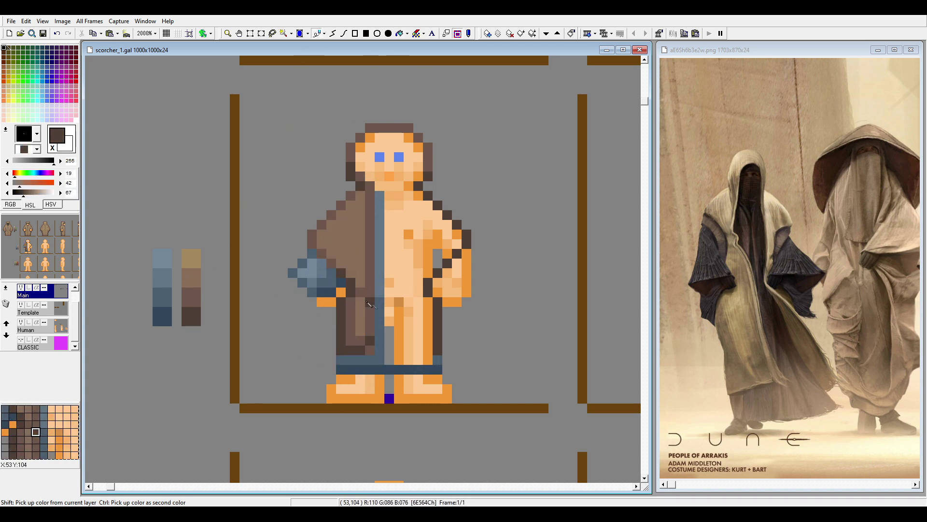
Paint the hood brown with a tan brow and wrap the face in blue cloth, leaving the eyes exposed
left_click_drag(360, 164, 360, 176)
mouse_move(360, 145)
left_mouse_down()
mouse_move(379, 138)
mouse_move(420, 147)
mouse_move(410, 147)
left_mouse_up()
left_click(380, 189, "shift")
mouse_move(370, 164)
left_mouse_down()
mouse_move(376, 172)
mouse_move(405, 148)
left_mouse_up()
left_click(387, 164, "shift")
left_click(389, 338, "shift")
left_click_drag(388, 326, 389, 184)
mouse_move(374, 166)
left_mouse_down()
mouse_move(403, 166)
mouse_move(370, 162)
mouse_move(403, 138)
left_mouse_up()
Complete the other half of the coat and its blue sleeve to match, and narrow the coat's front opening with brown edges
left_click_drag(416, 202, 464, 289)
left_click(379, 208, "shift")
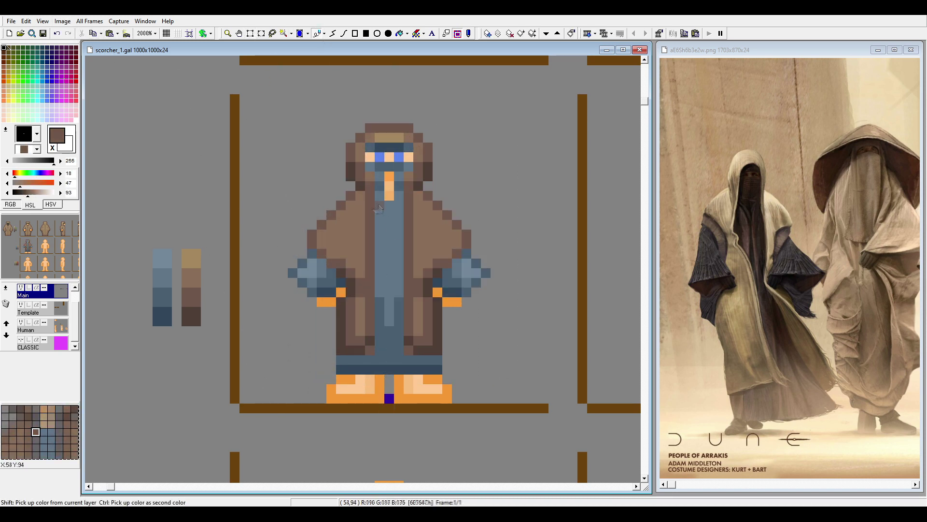
left_click_drag(379, 207, 379, 297)
left_click(399, 195, "shift")
mouse_move(399, 294)
left_mouse_down()
mouse_move(398, 196)
mouse_move(384, 242)
mouse_move(368, 163)
mouse_move(373, 196)
mouse_move(418, 159)
mouse_move(392, 188)
mouse_move(400, 251)
mouse_move(351, 279)
mouse_move(370, 333)
left_mouse_up()
Extend the blue face wrap over the chin and beside the eyes, and adjust the brown shading on the coat's front panels
left_click(389, 166, "shift")
left_click(360, 157)
left_click(418, 157)
left_click(360, 304, "shift")
left_click_drag(408, 202, 422, 332)
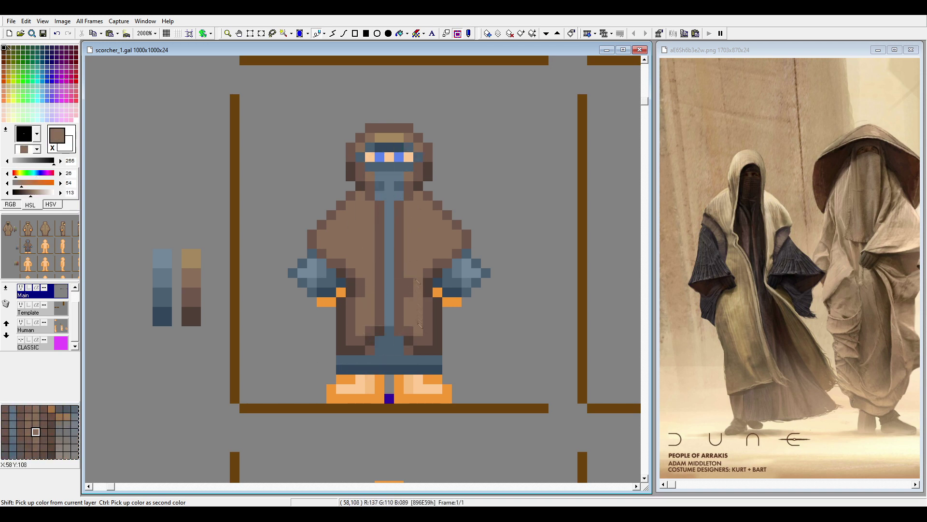
Redraw the image-right sleeve as a larger drooping blue cuff hanging around and below the hand
left_click(360, 287, "shift")
mouse_move(481, 244)
left_mouse_down()
mouse_move(459, 280)
mouse_move(513, 278)
mouse_move(452, 263)
left_mouse_up()
left_click(498, 340, "shift")
key("ctrl+z")
key("ctrl+z")
key("ctrl+z")
key("ctrl+z")
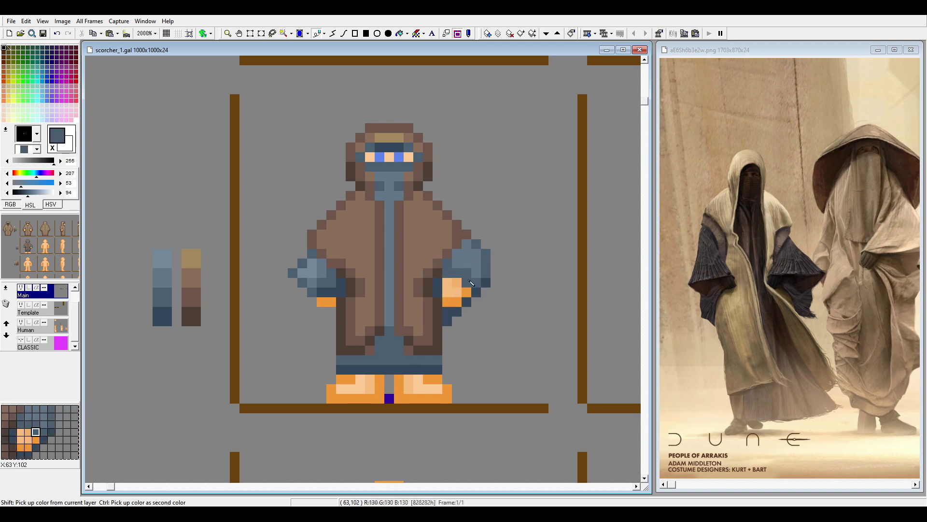
left_click(481, 260, "shift")
Draw brown fold pixels on the coat's image-right shoulder and add dark brown shading under both sides of the hood
left_click(428, 212, "shift")
left_click_drag(428, 212, 452, 233)
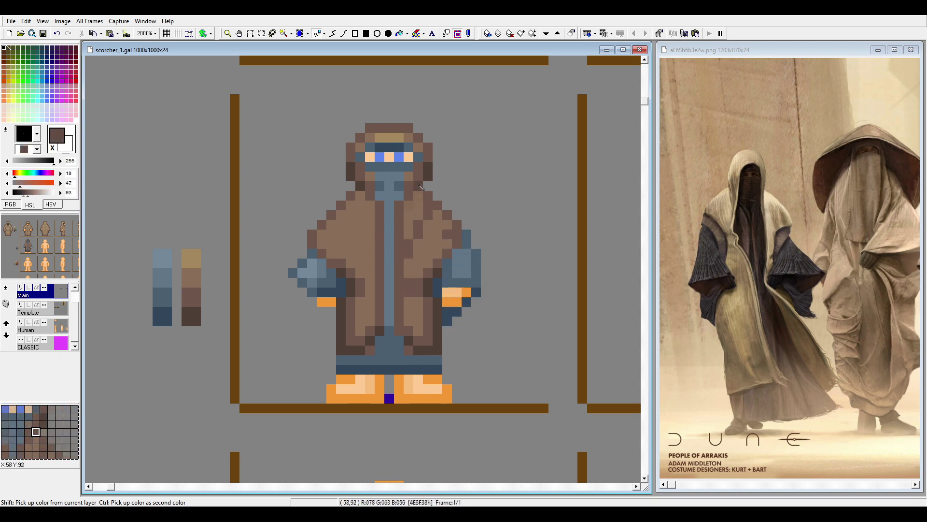
left_click(425, 191)
left_click(408, 210)
left_click(370, 210)
left_click(353, 187)
left_click(389, 321)
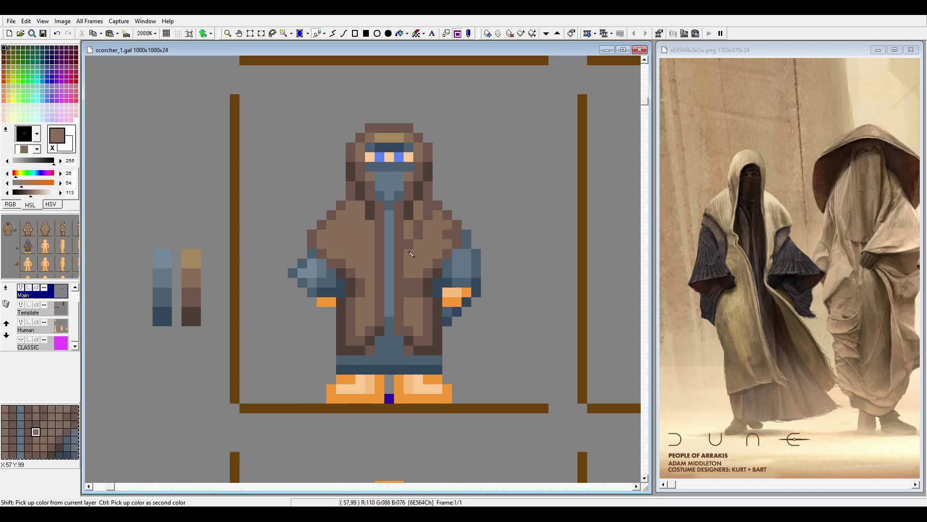
Texture the coat's image-right half with checkered light and dark brown pixels, and add blue shading to its sleeve, the face wrap and the hem
left_click_drag(410, 254, 452, 236)
left_click(410, 227)
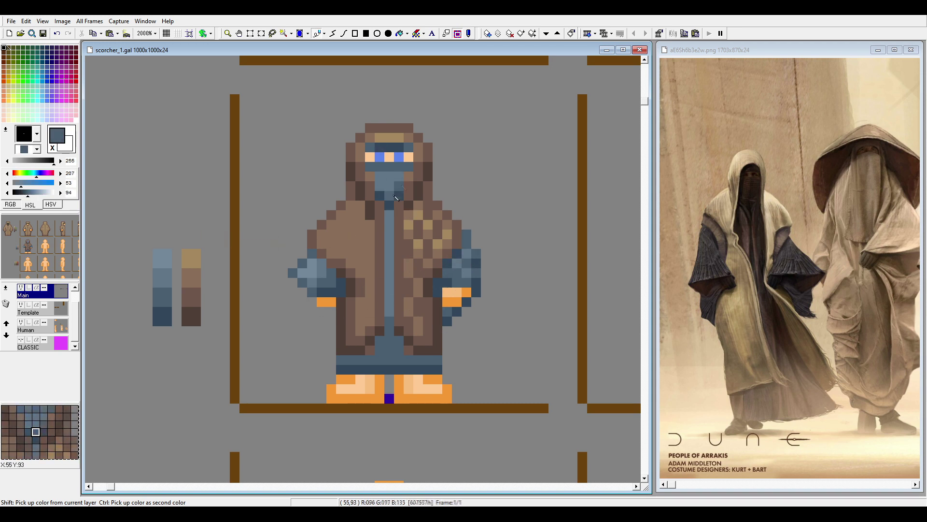
left_click(386, 252)
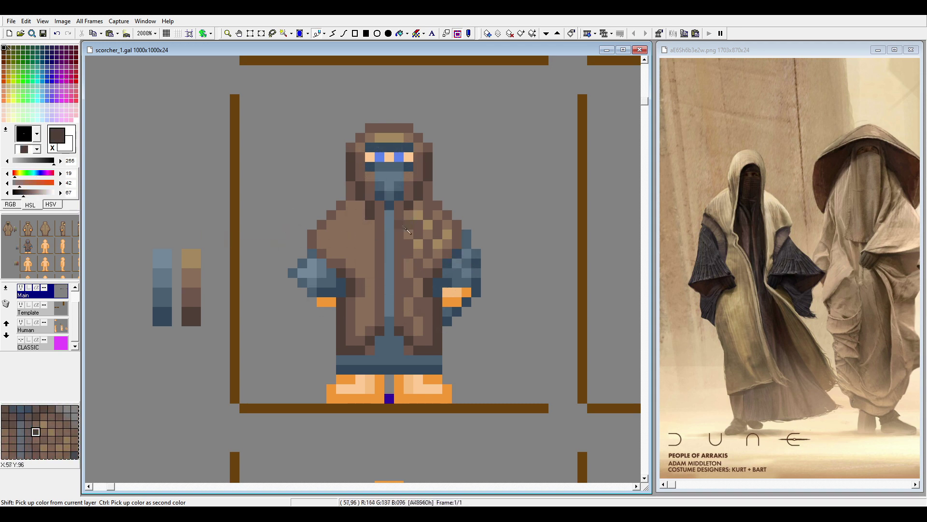
left_click_drag(420, 362, 382, 361)
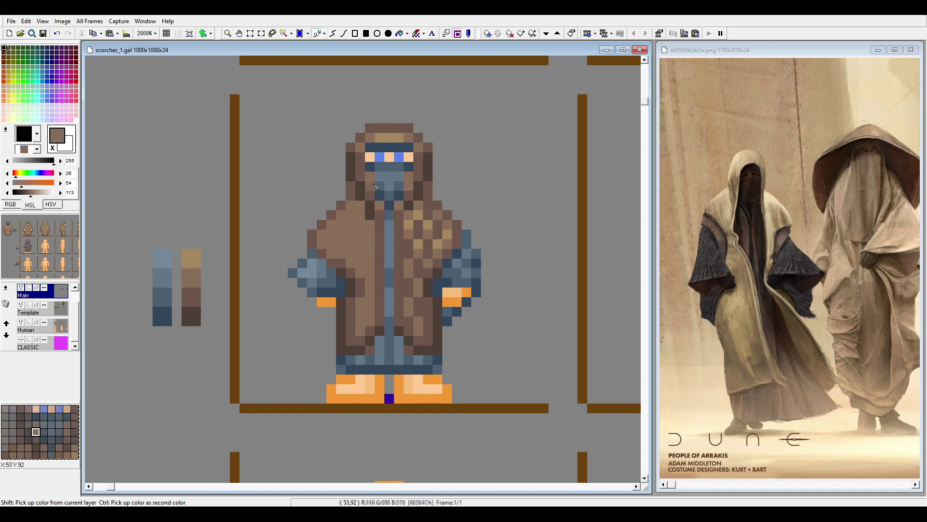
Mirror the textured image-right half of the coat and its blue sleeve onto the image-left half of the front-view sprite
scroll(396, 260, "up", 1)
key("ctrl+z")
key("ctrl+y")
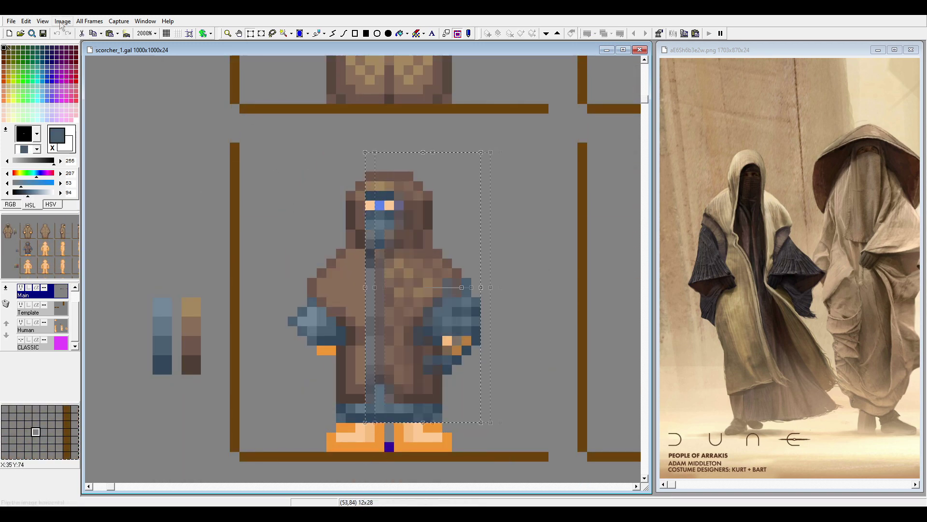
key("ctrl+z")
left_click(305, 371)
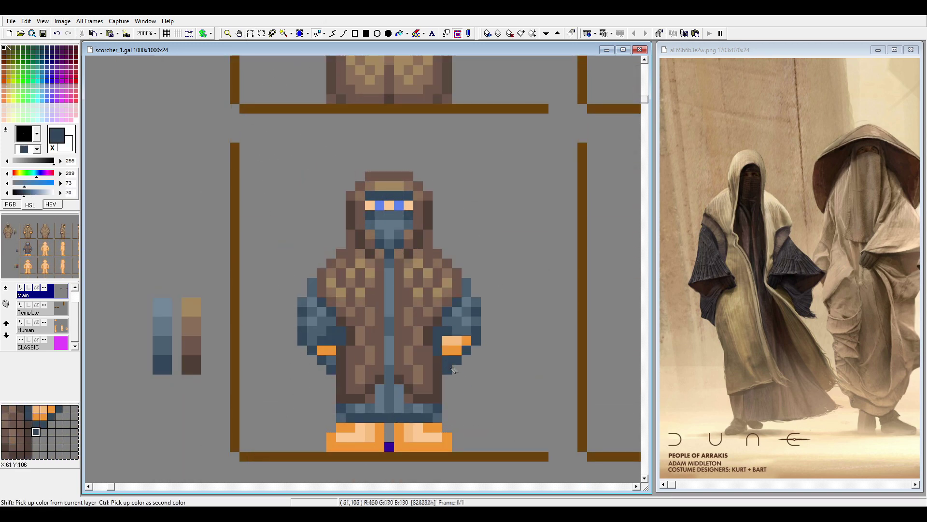
Match the image-left hand to the other one and add dark brown fastenings across the coat's blue front opening
left_click(322, 367)
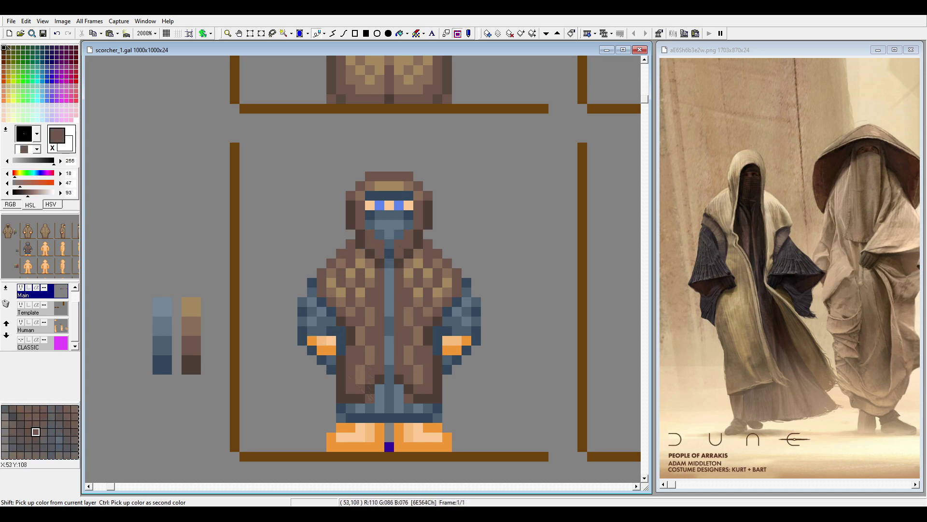
left_click(382, 387)
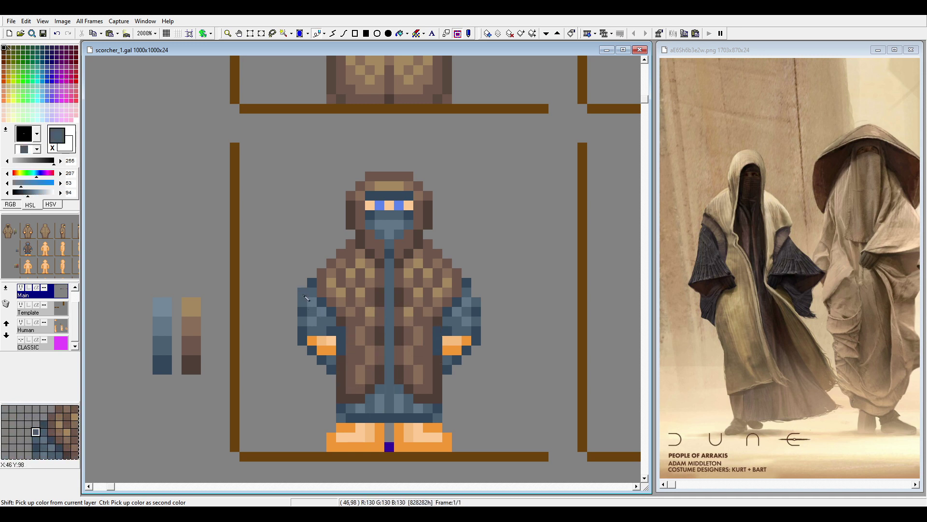
left_click(472, 297)
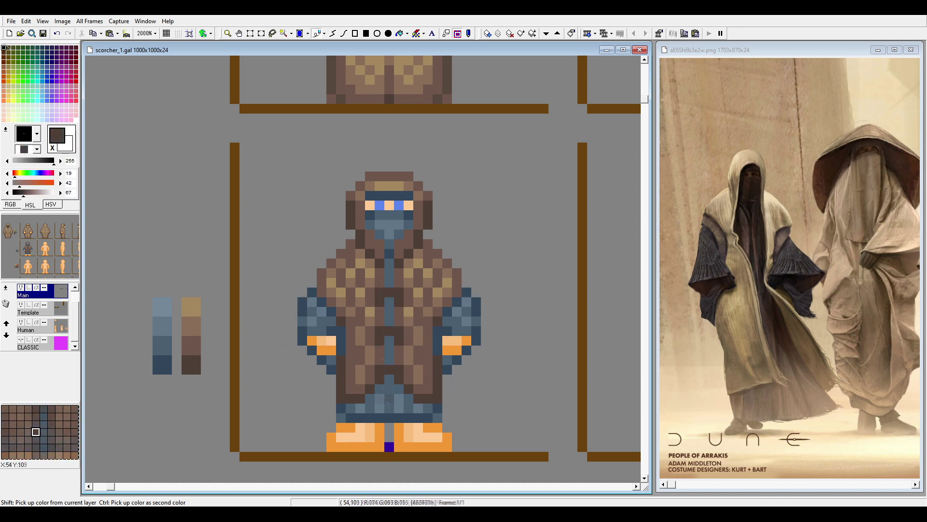
left_click(311, 321, "ctrl")
right_click(293, 326)
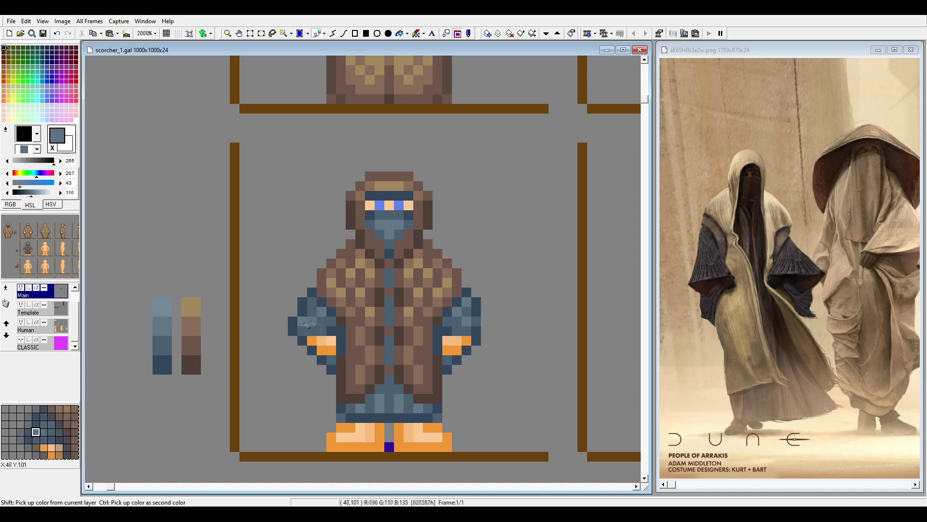
key("ctrl+z")
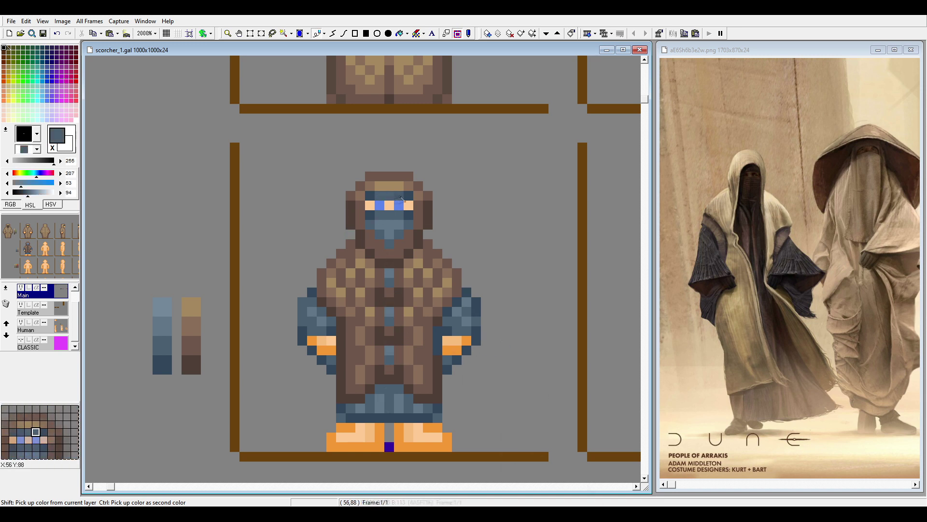
Taper the blue face wrap to a point under the hood, and re-shade both sleeves with dark blue above the hands
left_click(357, 234, "ctrl")
left_click(433, 301, "ctrl")
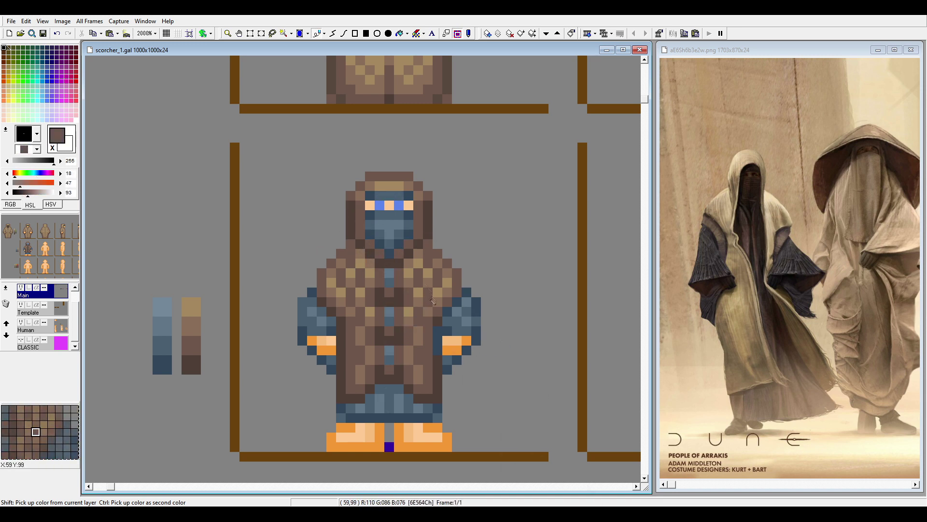
left_click(307, 302, "ctrl")
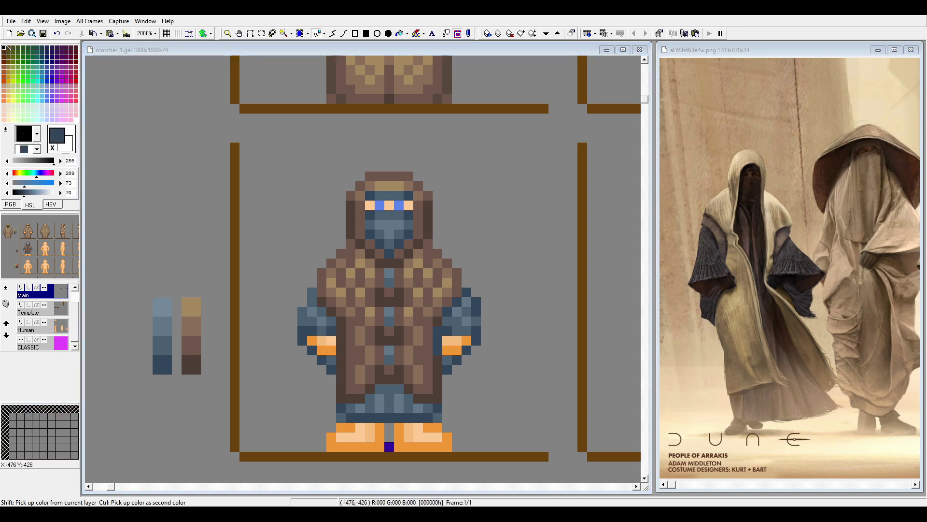
left_click(312, 331, "ctrl")
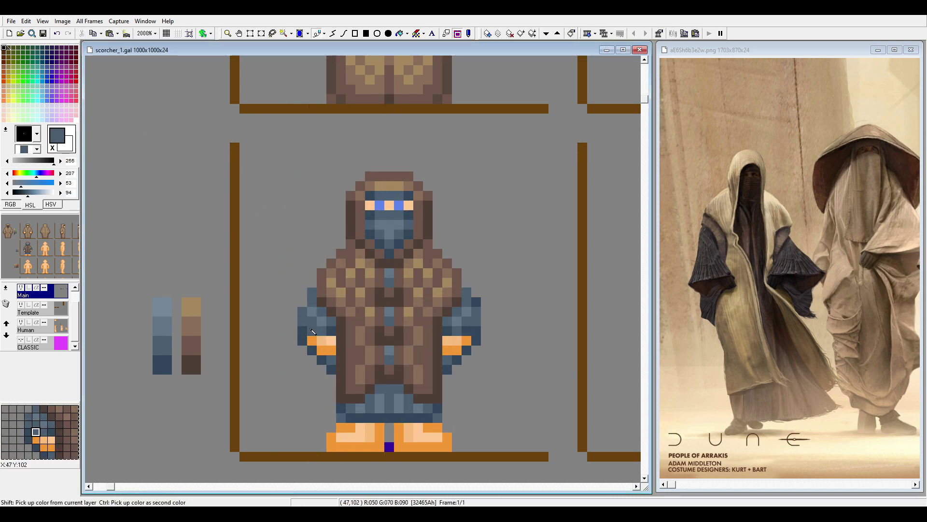
left_click(435, 367, "ctrl")
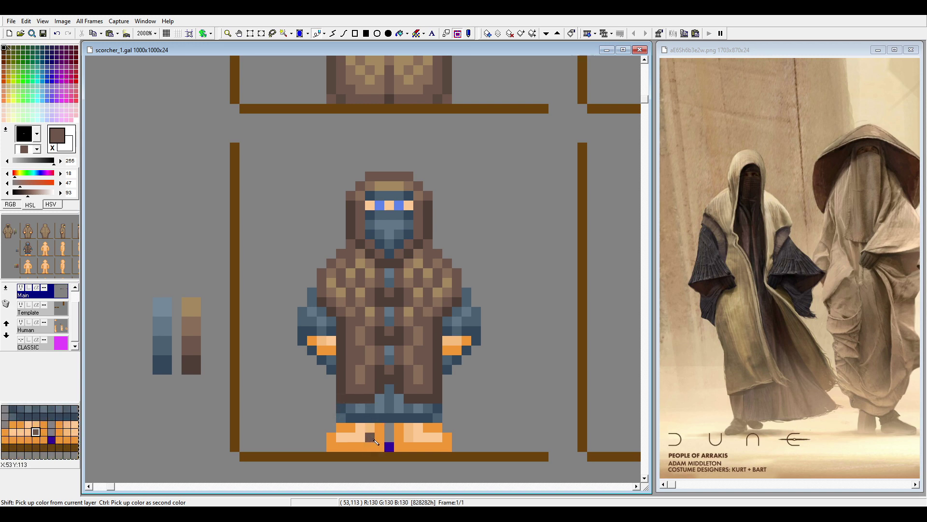
left_click(401, 367, "ctrl")
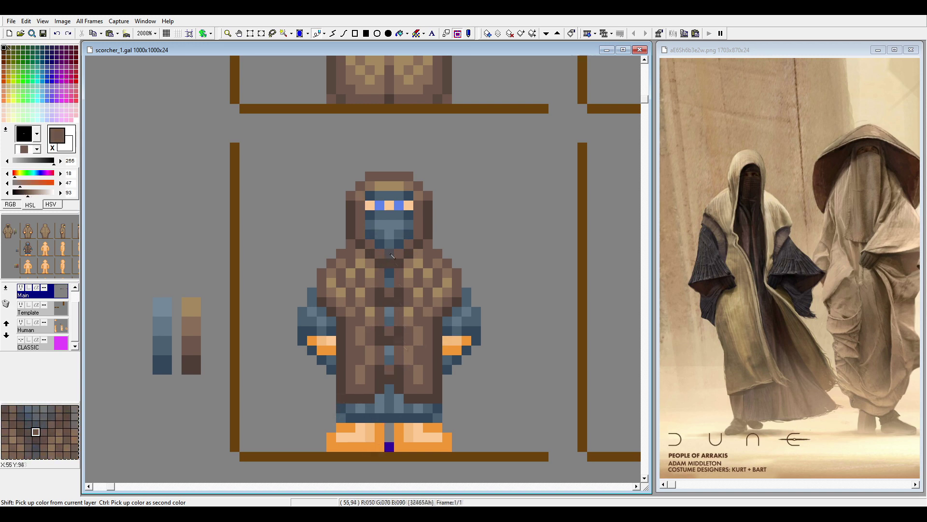
Extend the dark blue face wrap outward beside both eyes, narrowing the brown hood edges around it
scroll(411, 264, "up", 5)
scroll(386, 270, "down", 7)
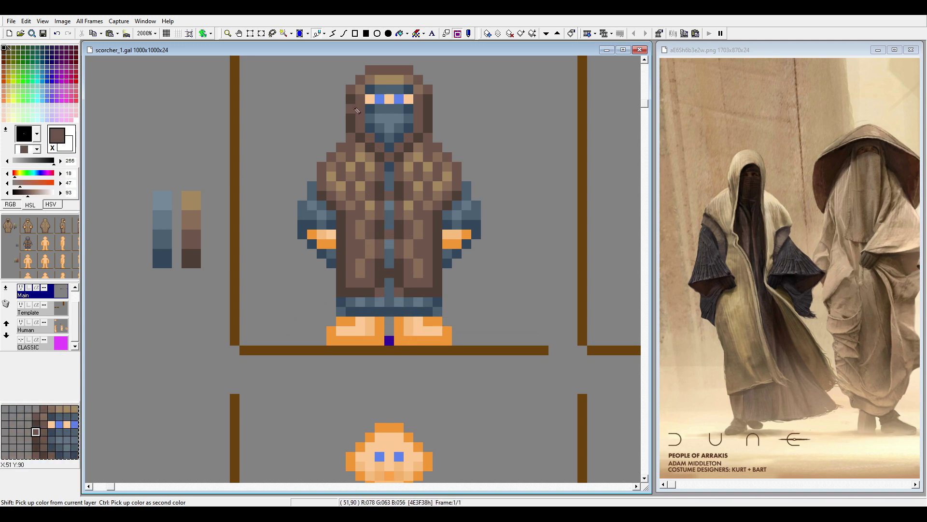
scroll(432, 344, "up", 3)
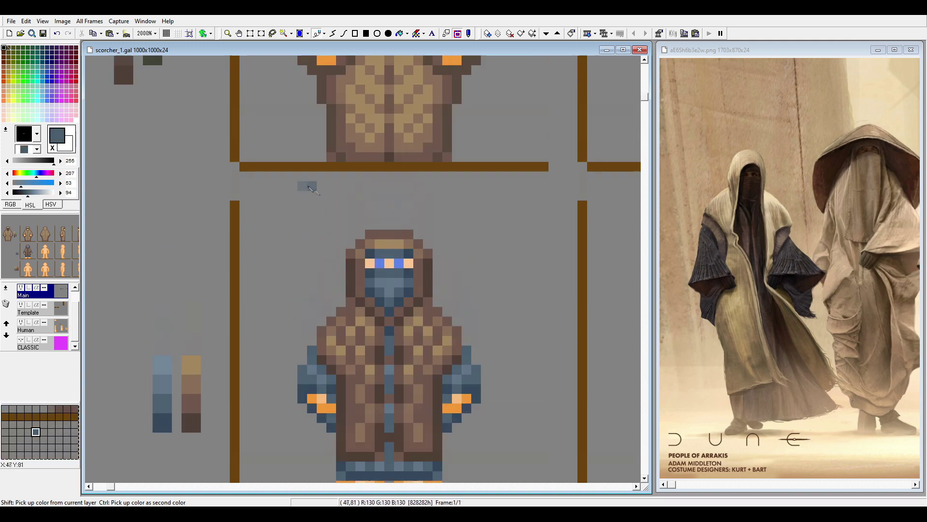
scroll(346, 195, "down", 2)
left_click_drag(312, 244, 352, 167)
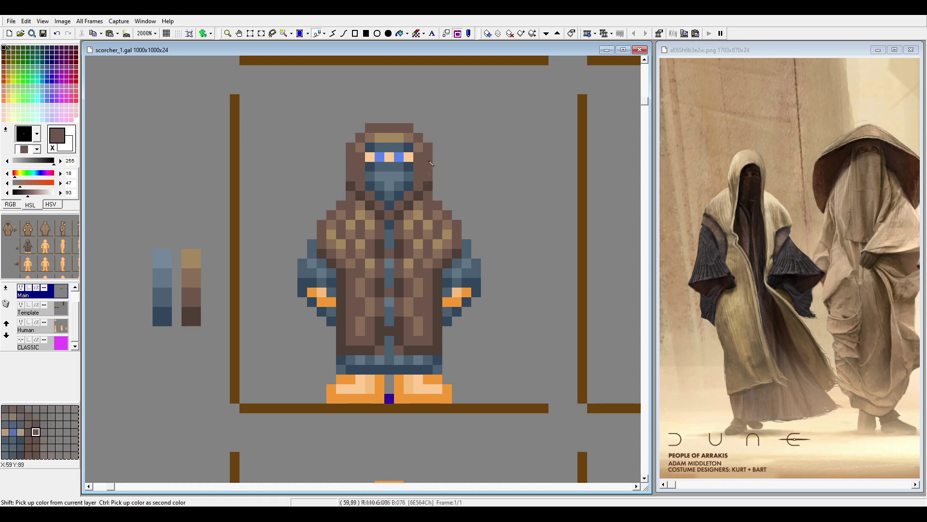
left_click(409, 167, "shift")
left_click_drag(418, 179, 421, 159)
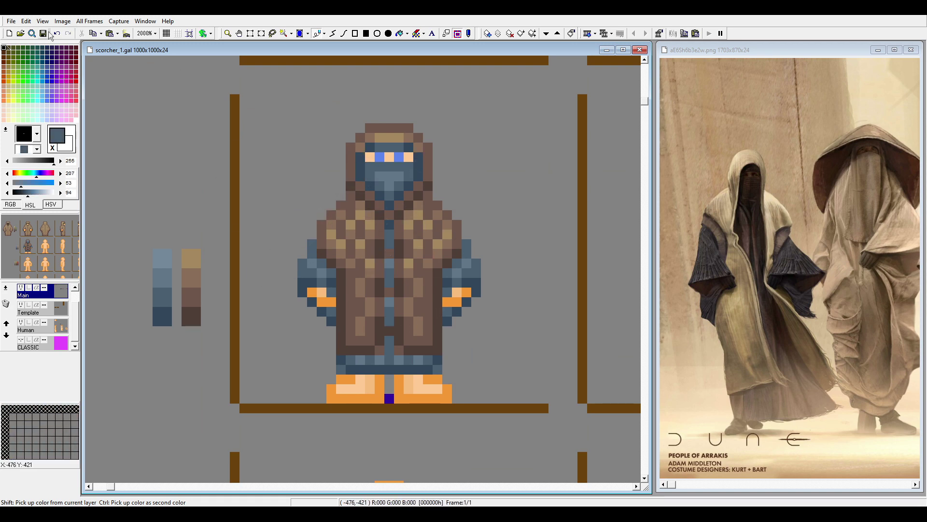
Copy the finished coat from the front-view sprite onto the neighbouring back-view human template
left_click(227, 33)
scroll(364, 192, "down", 3)
scroll(363, 191, "up", 2)
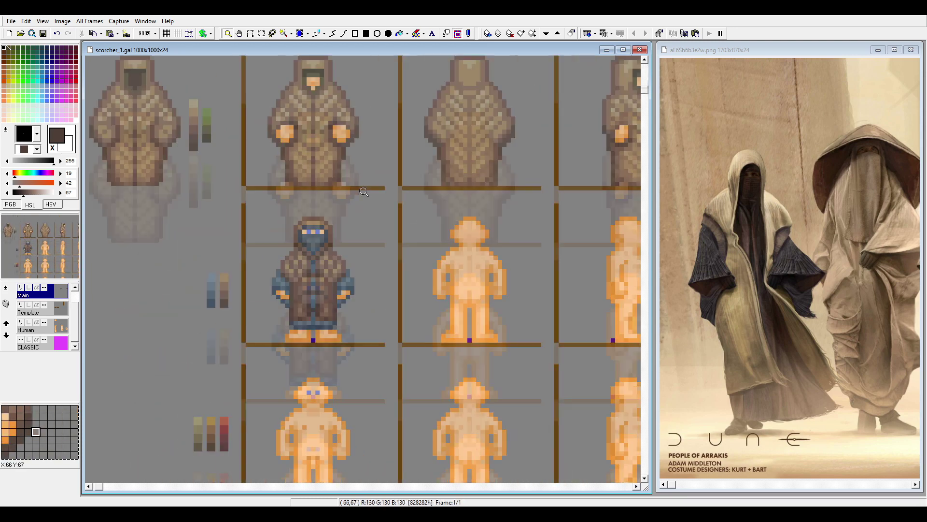
left_click(298, 359, "shift")
left_click(284, 332, "shift")
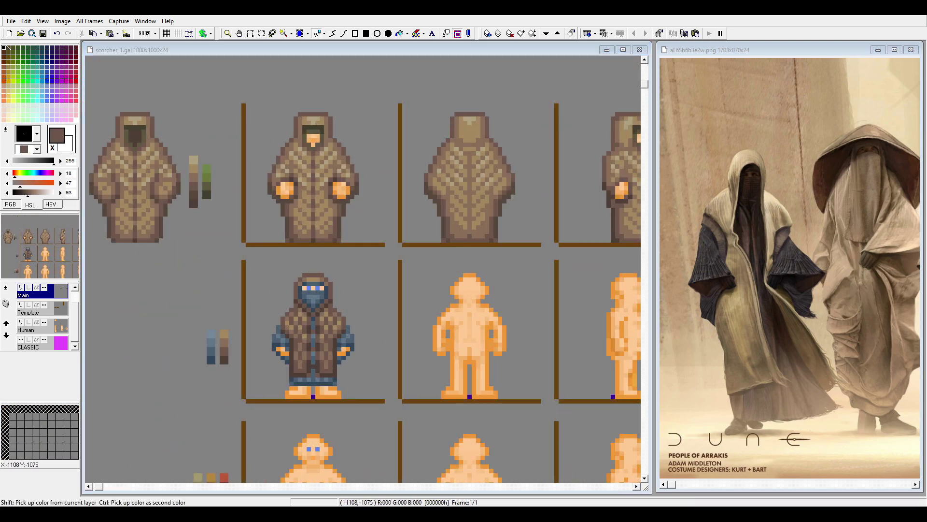
left_click_drag(313, 333, 470, 333)
scroll(435, 341, "up", 2)
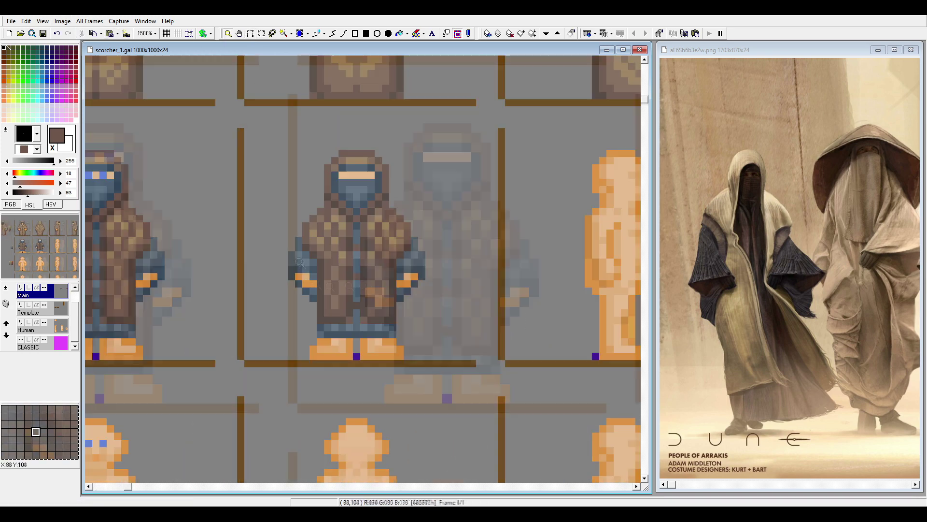
Turn the copied coat into a back view by closing its front opening with checkered brown and covering the face with a brown hood
scroll(299, 262, "up", 1)
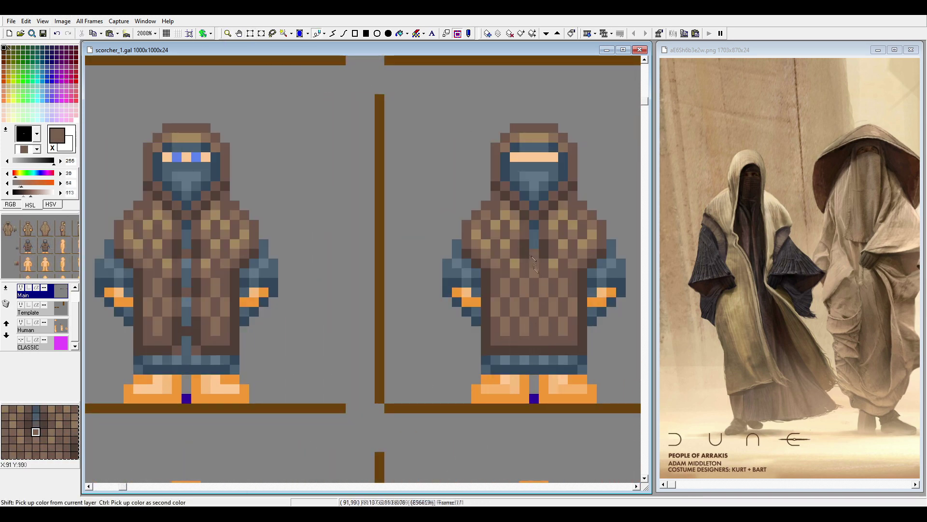
scroll(533, 261, "up", 1)
scroll(505, 226, "up", 5)
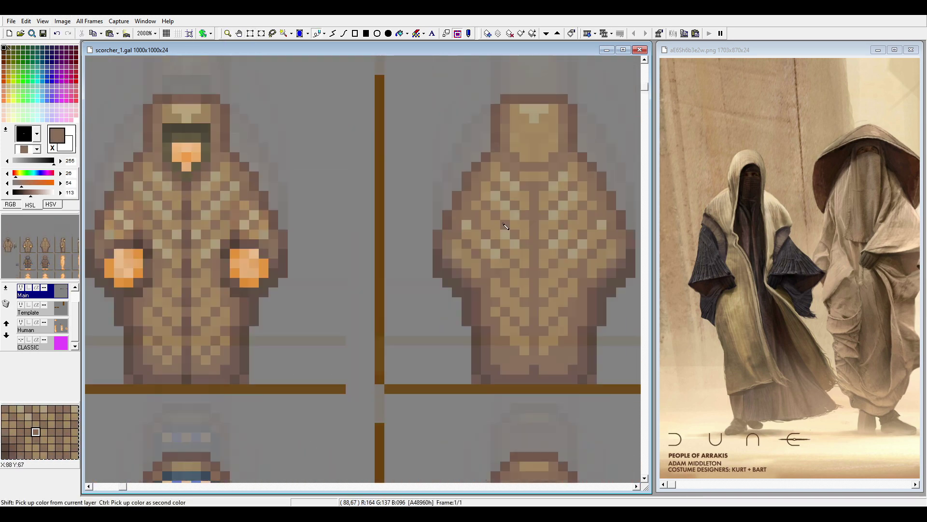
scroll(504, 225, "down", 3)
left_click(551, 333, "ctrl")
left_click_drag(544, 321, 534, 331)
scroll(524, 267, "down", 2)
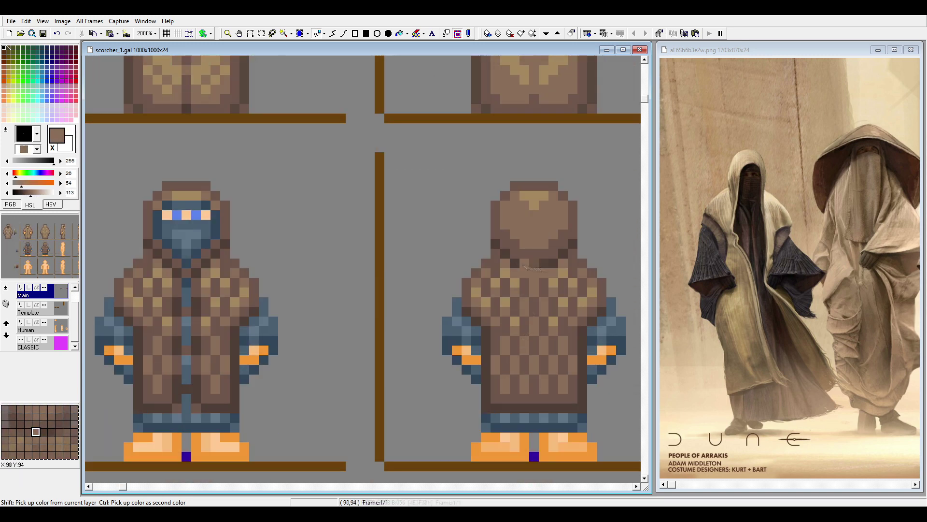
Blend the hood into the shoulders on the back view and texture it with checkered brown and tan pixels
left_click(573, 366, "ctrl")
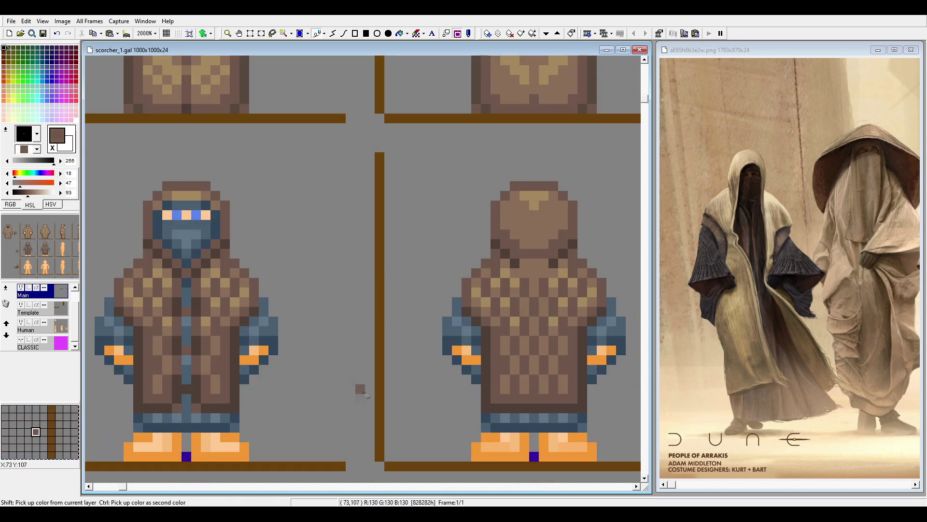
mouse_move(516, 269)
left_mouse_down()
mouse_move(527, 226)
mouse_move(539, 241)
mouse_move(504, 221)
mouse_move(563, 217)
mouse_move(534, 325)
mouse_move(527, 199)
mouse_move(568, 219)
left_mouse_up()
left_click(554, 221, "ctrl")
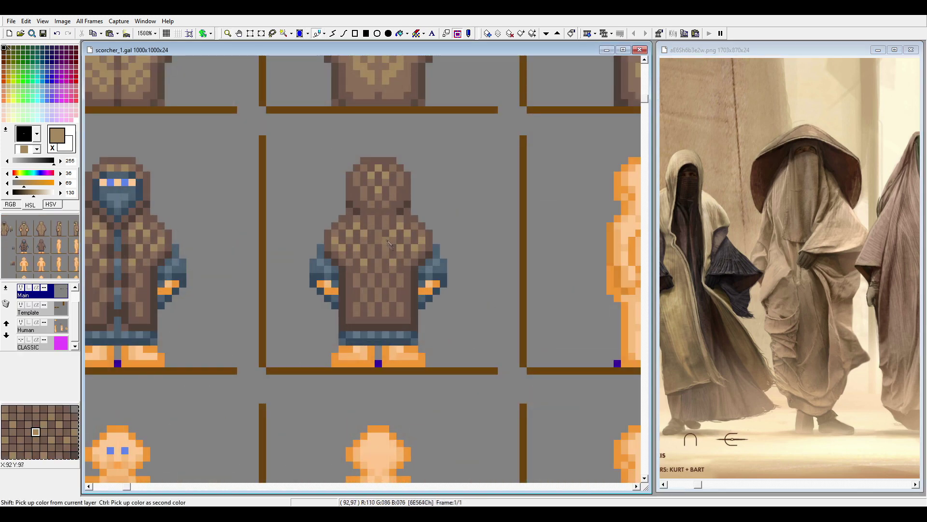
Cover the back view's hands with blue sleeves, and place body-less copies of the front coat beside the palette and between the side views
left_click(326, 273, "ctrl")
scroll(362, 270, "left", 3)
left_click_drag(490, 272, 497, 290)
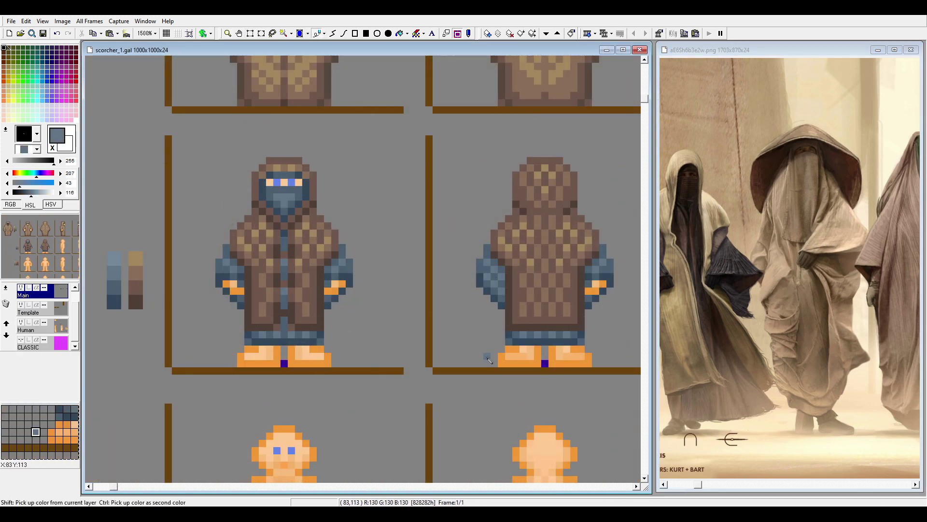
left_click(229, 266, "ctrl")
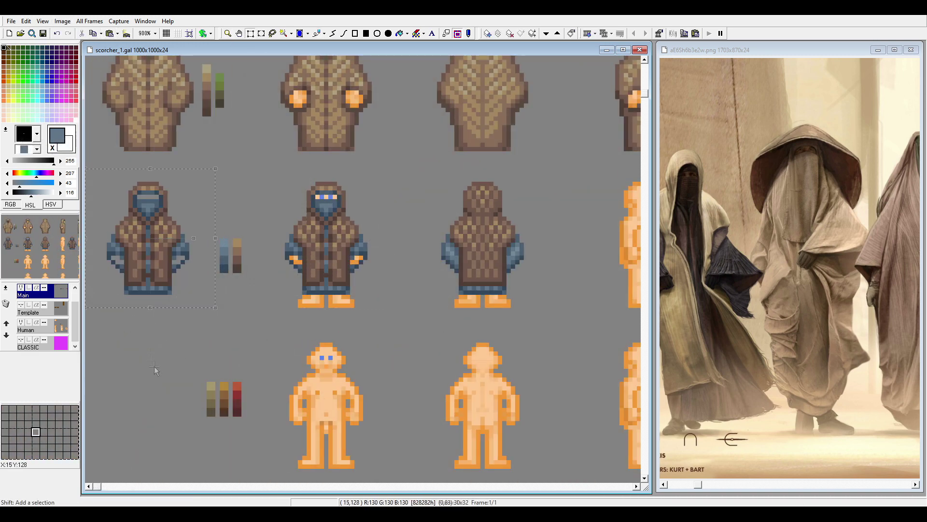
left_click(116, 257, "ctrl")
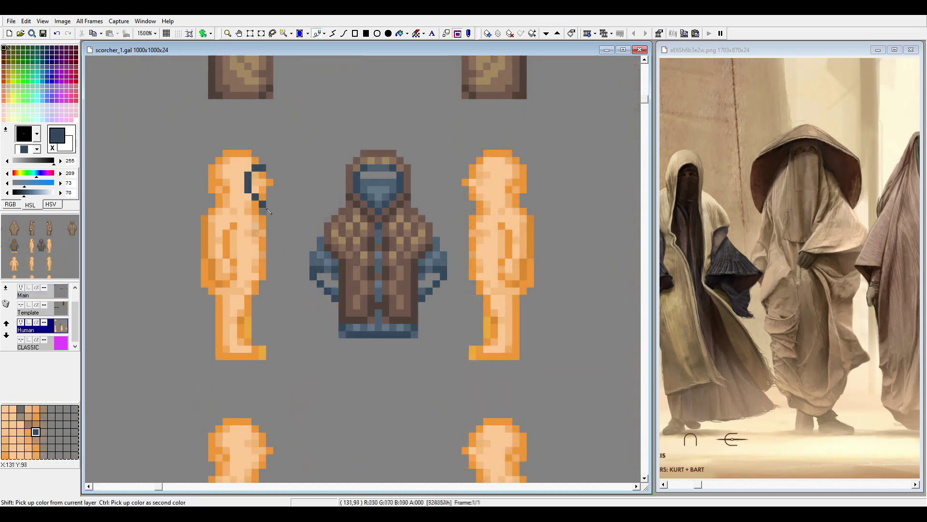
left_click_drag(211, 167, 215, 199)
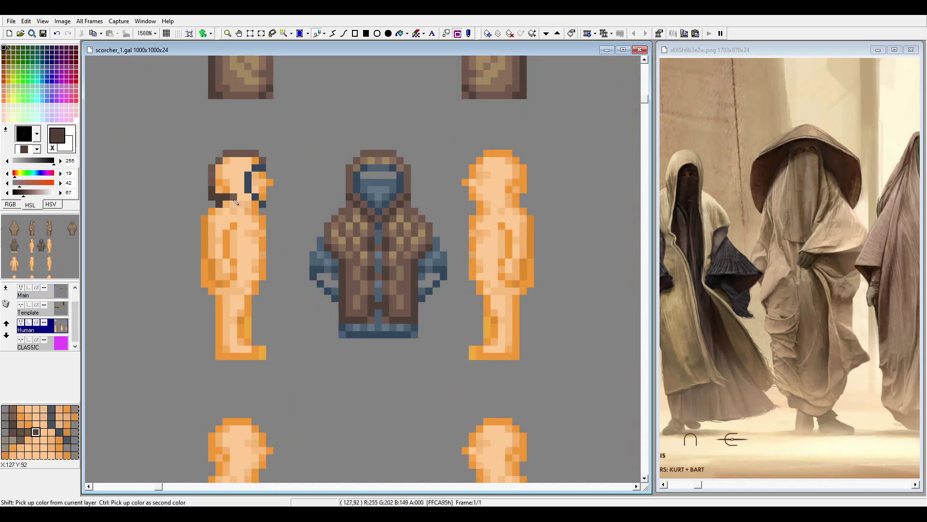
mouse_move(257, 316)
left_mouse_down()
mouse_move(221, 321)
mouse_move(205, 292)
left_mouse_up()
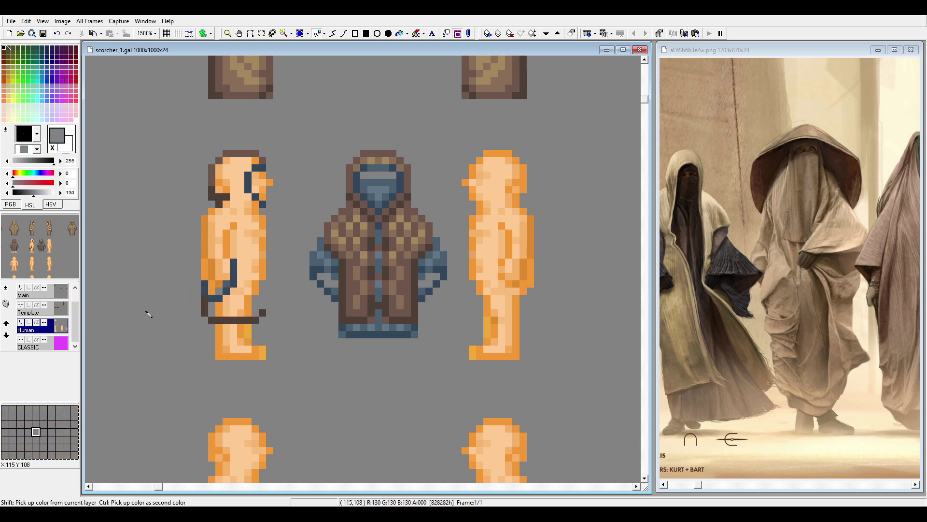
key("ctrl+z")
key("ctrl+z")
key("ctrl+z")
key("ctrl+y")
key("ctrl+y")
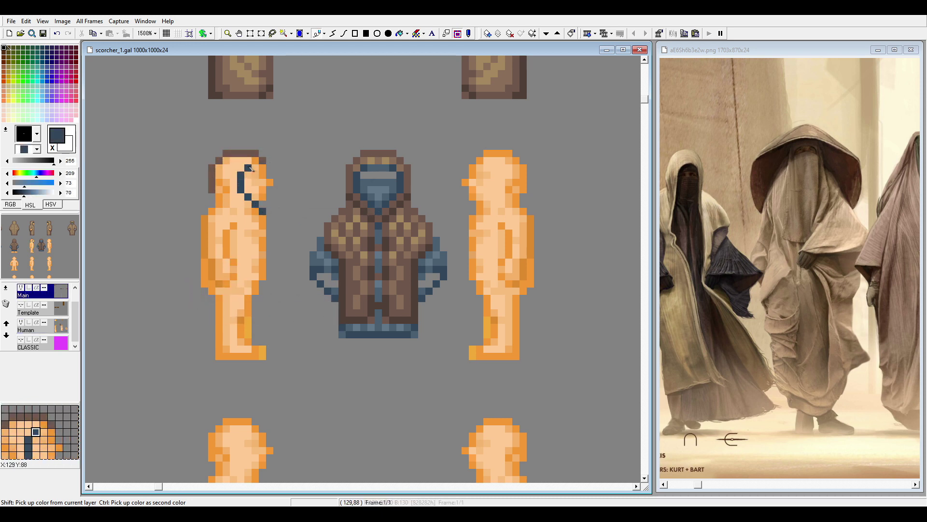
Paint the blue face wrap and the dark brown hood edge on the right-facing side-view human template
left_click_drag(251, 185, 261, 193)
scroll(256, 188, "up", 3)
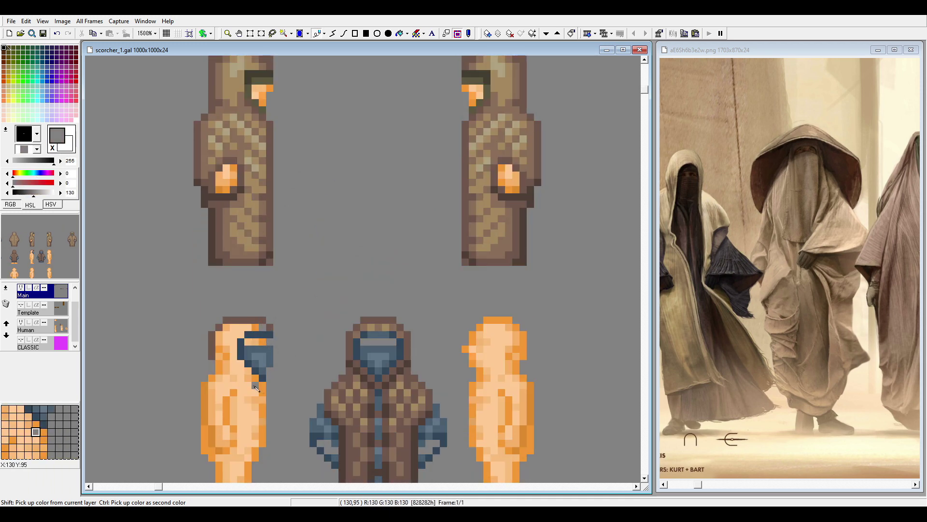
scroll(258, 186, "down", 4)
scroll(259, 193, "up", 3)
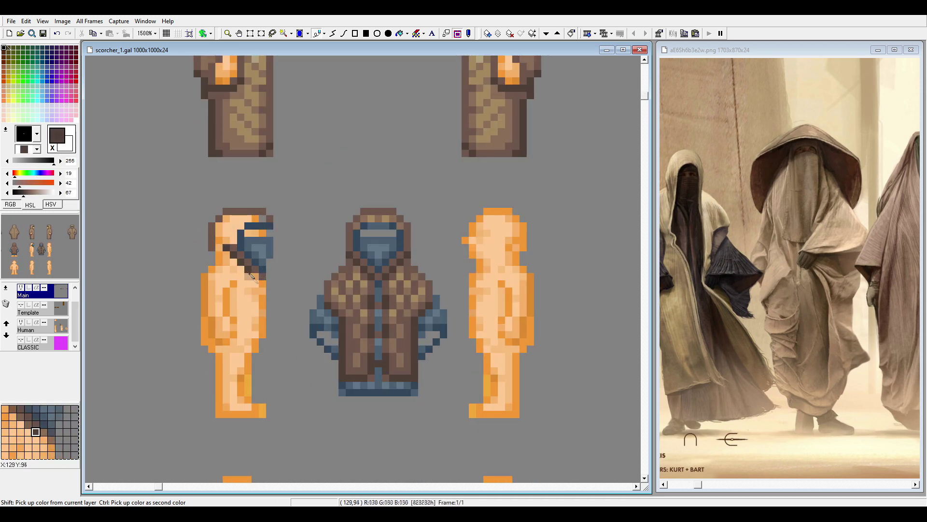
scroll(184, 261, "left", 3)
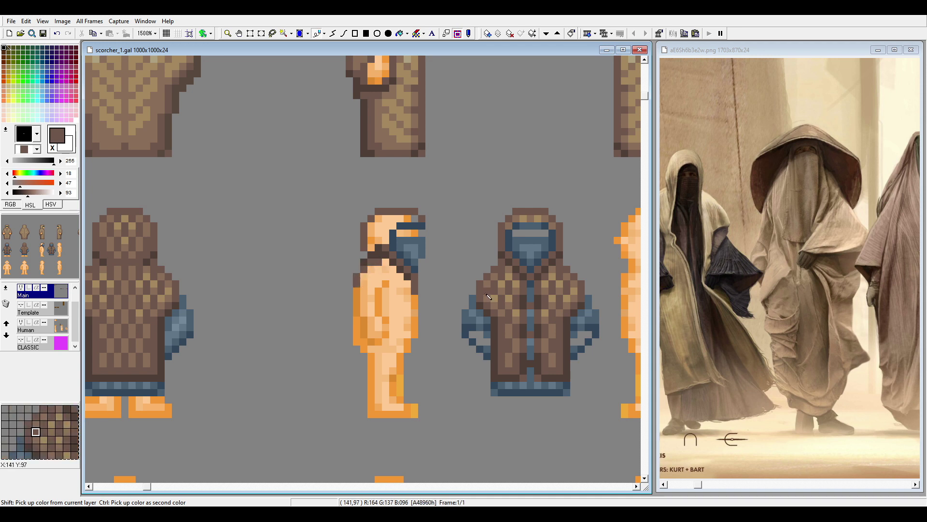
Outline the side view's sleeve in brown and blue and draw the coat's brown and blue hem above the feet
left_click_drag(385, 306, 385, 313)
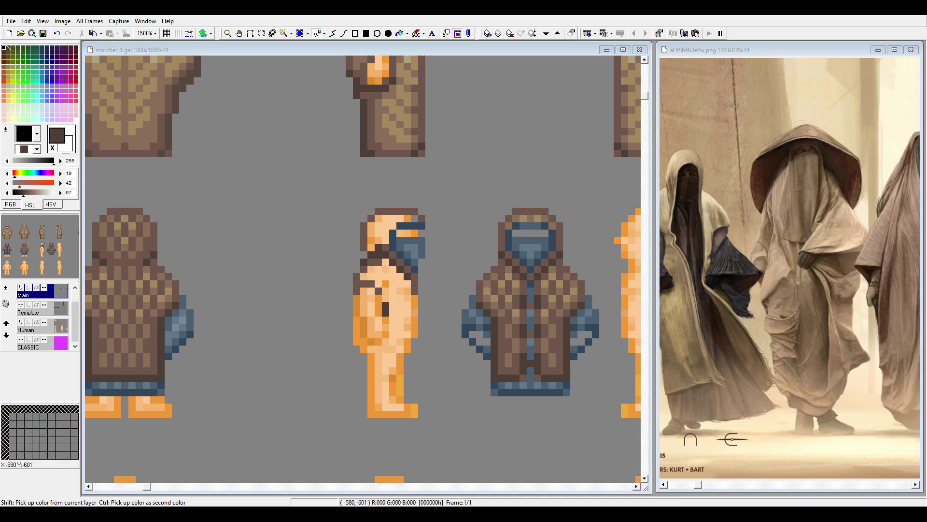
left_click(469, 320)
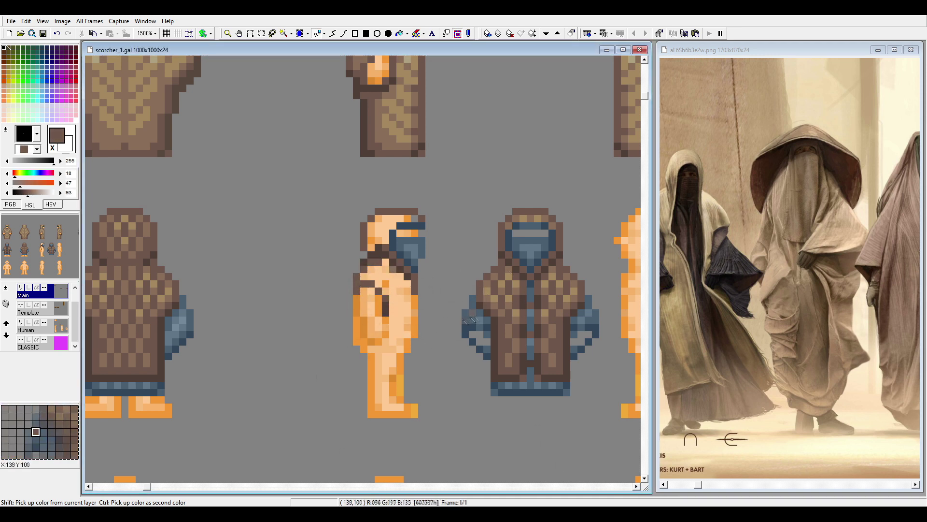
mouse_move(372, 349)
left_mouse_down()
mouse_move(359, 324)
mouse_move(387, 328)
mouse_move(381, 308)
left_mouse_up()
mouse_move(392, 383)
left_mouse_down()
mouse_move(355, 356)
mouse_move(393, 385)
mouse_move(412, 369)
mouse_move(430, 391)
mouse_move(369, 392)
mouse_move(401, 386)
left_mouse_up()
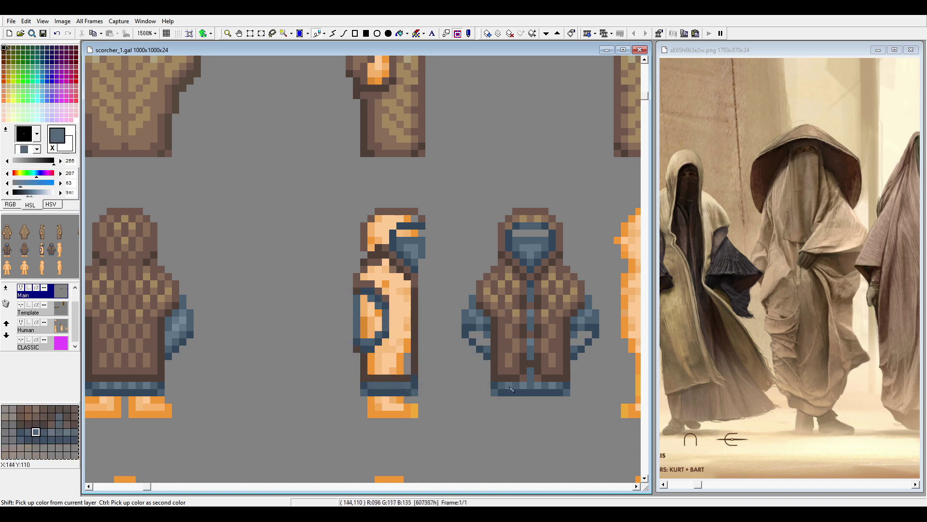
Fill the side view's sleeve with shaded blue and leave the hand exposed at the cuff
left_click(372, 318)
left_click(382, 333)
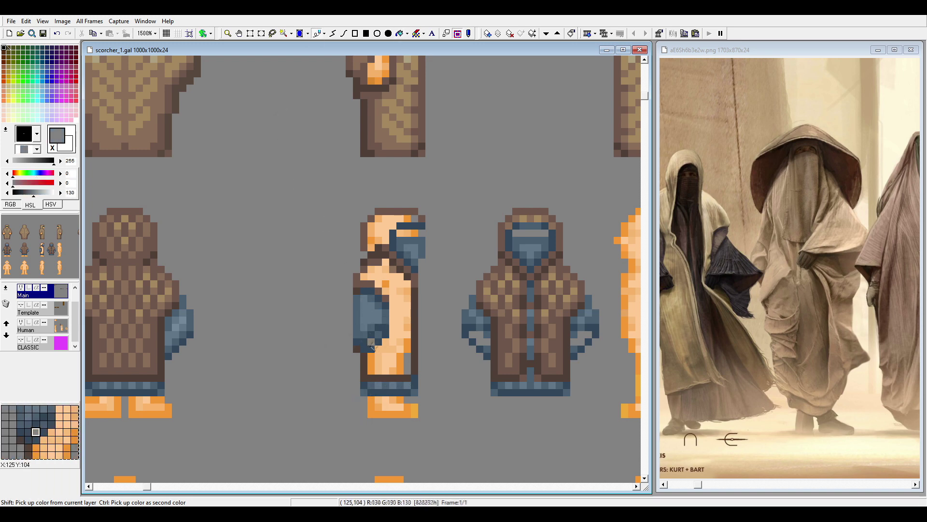
left_click(374, 340)
scroll(317, 356, "up", 3)
scroll(394, 332, "down", 3)
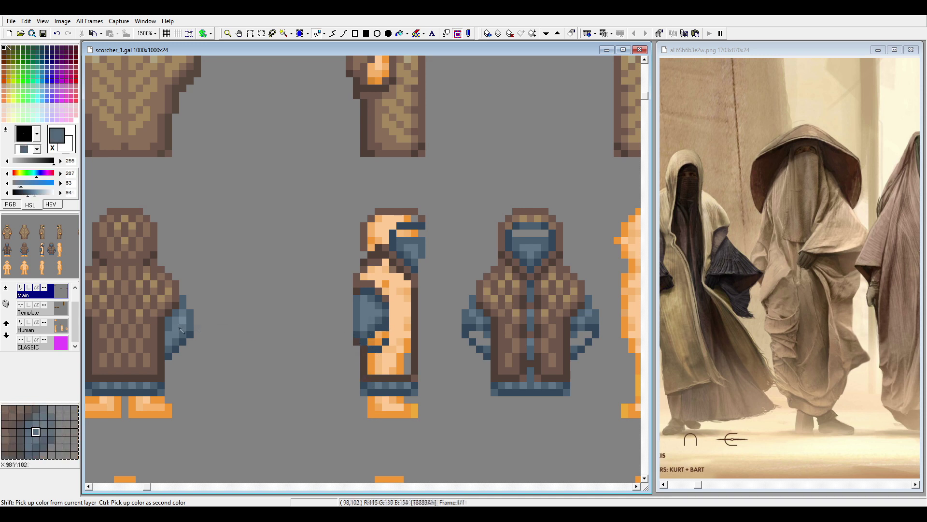
Fill the side view's hood with checkered brown pixels over the bare head
left_click(381, 260)
left_click(531, 219)
left_click(378, 241)
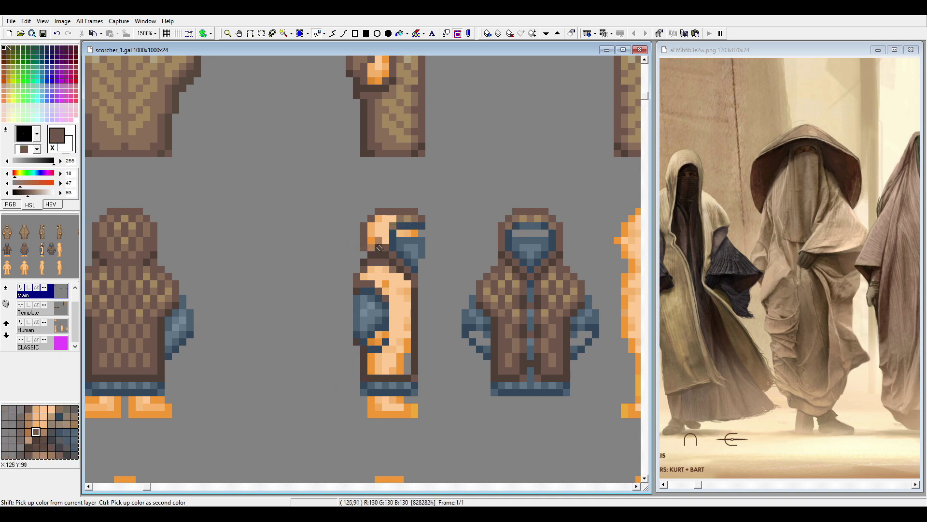
mouse_move(407, 223)
left_mouse_down()
mouse_move(387, 238)
mouse_move(396, 219)
mouse_move(374, 224)
left_mouse_up()
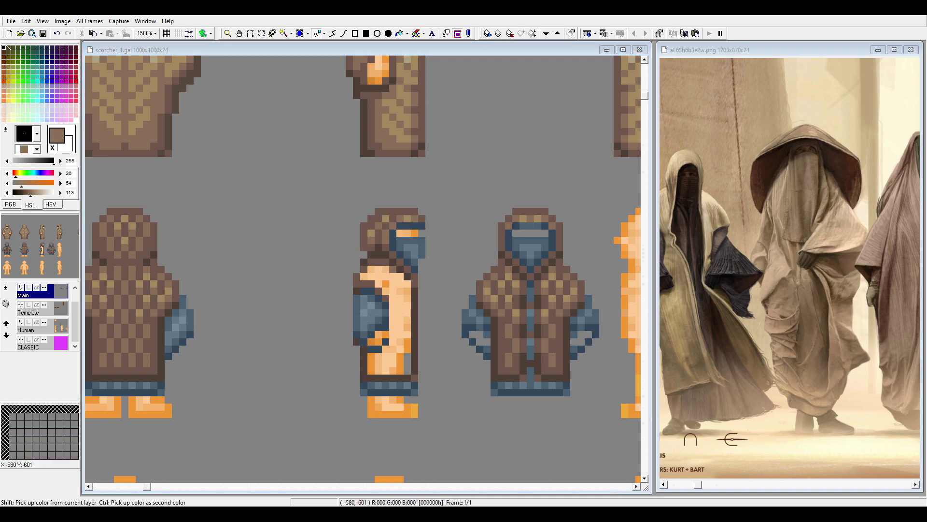
Draw blue trim along the side view's front edge and fill the coat body with checkered brown
mouse_move(406, 362)
left_mouse_down()
mouse_move(381, 373)
mouse_move(421, 273)
left_mouse_up()
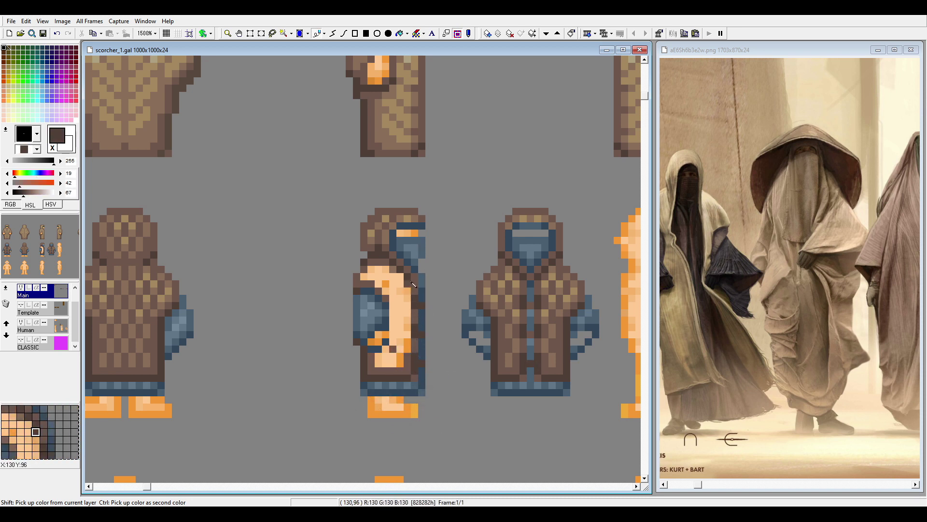
mouse_move(402, 368)
left_mouse_down()
mouse_move(387, 352)
mouse_move(410, 288)
left_mouse_up()
mouse_move(401, 344)
left_mouse_down()
mouse_move(397, 287)
mouse_move(376, 337)
left_mouse_up()
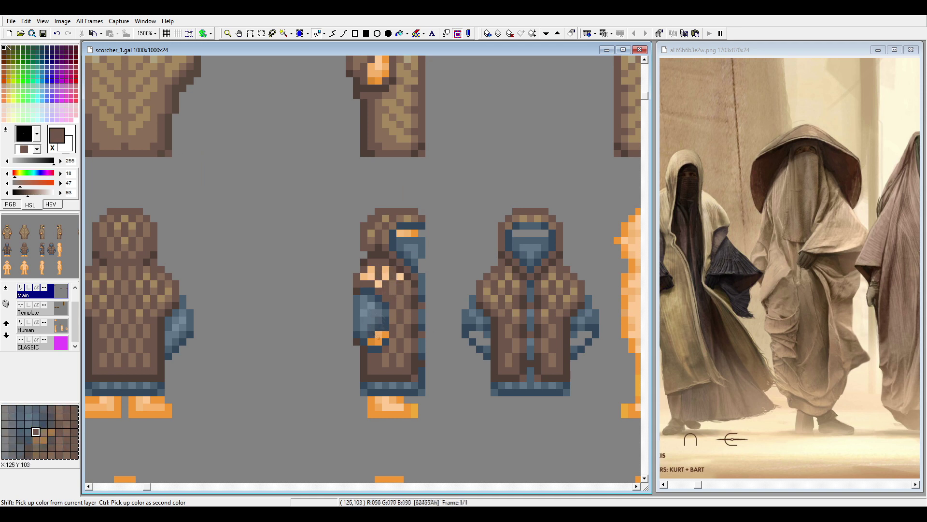
Cover the side view's remaining bare shoulder and texture the shoulder and hood with brown and tan pixels
mouse_move(377, 262)
left_mouse_down()
mouse_move(516, 312)
mouse_move(396, 285)
mouse_move(388, 344)
mouse_move(385, 236)
left_mouse_up()
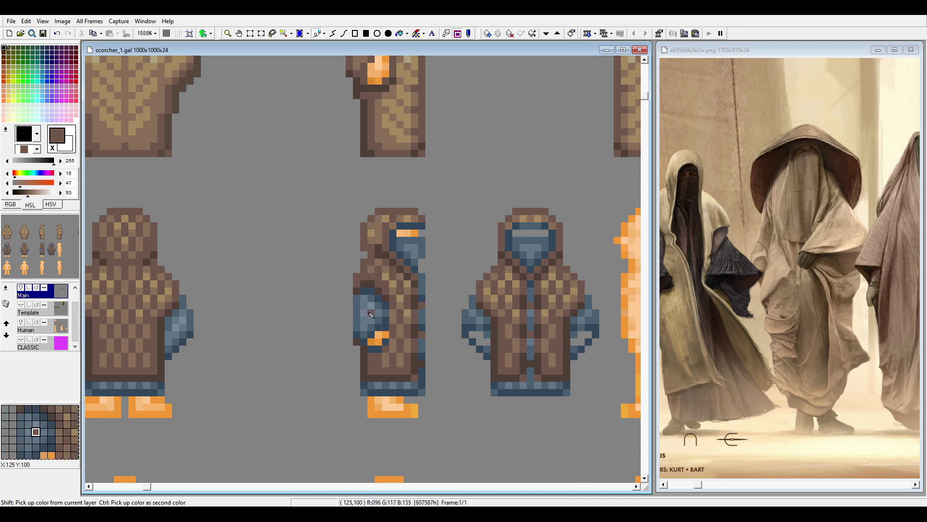
right_click(396, 222)
mouse_move(392, 280)
left_mouse_down()
mouse_move(373, 244)
mouse_move(384, 227)
left_mouse_up()
right_click(386, 222)
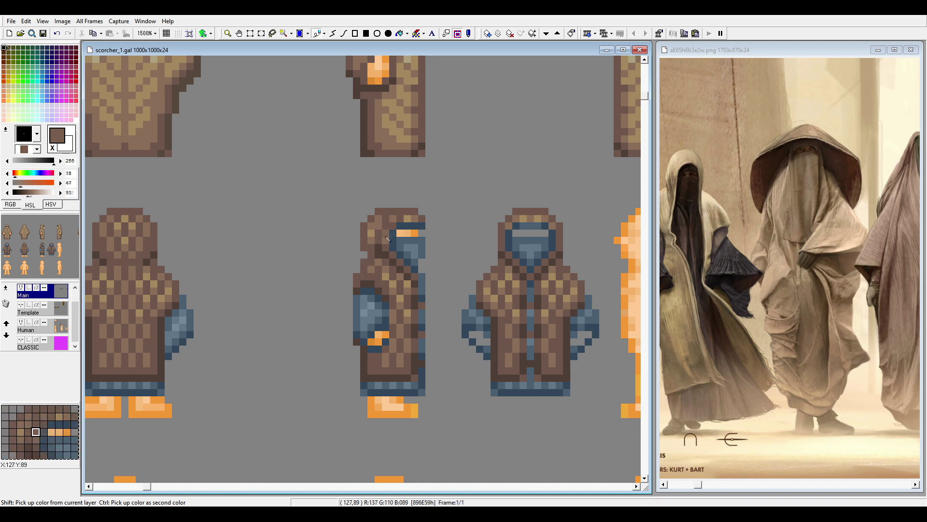
left_click(381, 232)
left_click(367, 244)
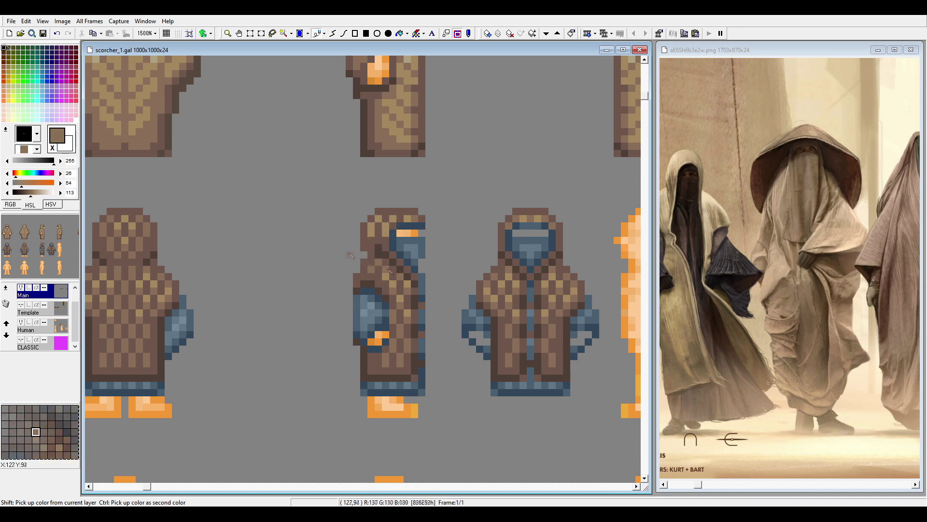
right_click(378, 246)
right_click(399, 324)
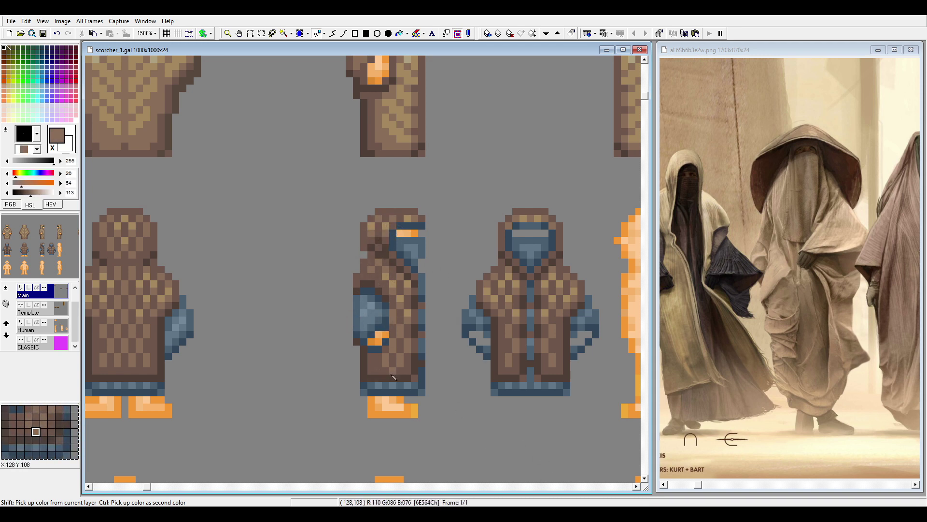
Refine the side view's hood highlights and coat edge, and reshape the blue sleeve around the hand
right_click(423, 356)
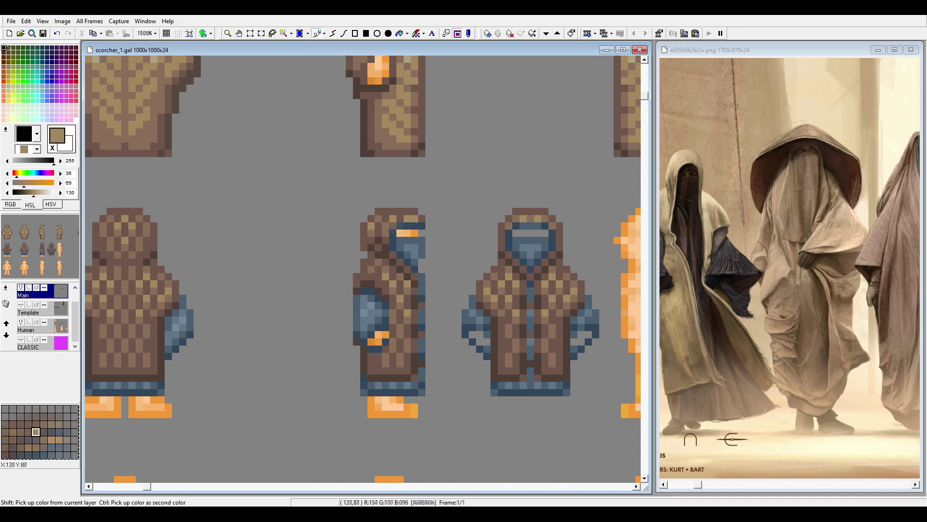
right_click(408, 367)
right_click(357, 382)
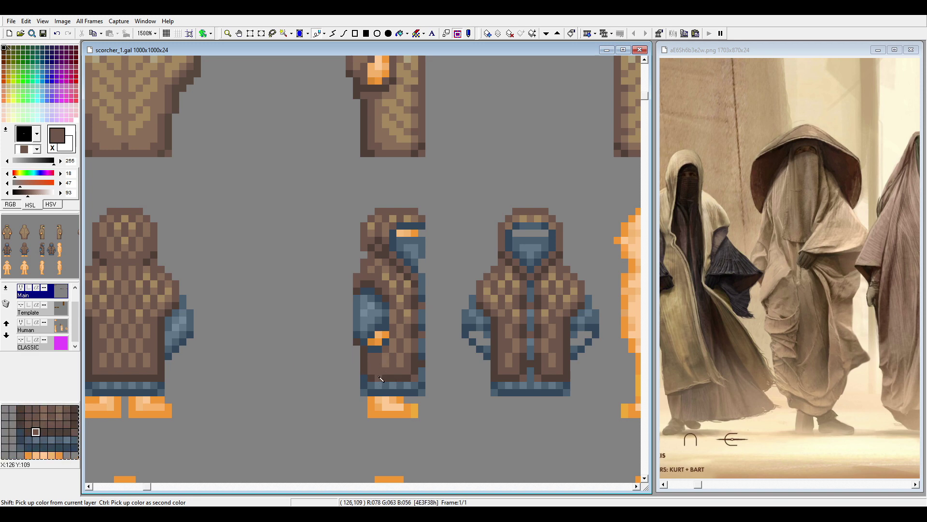
right_click(372, 389)
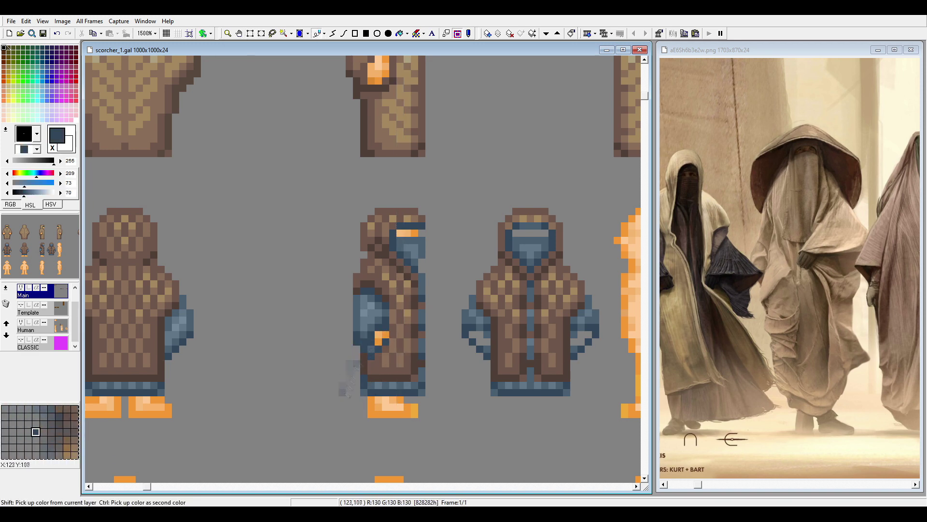
right_click(374, 321)
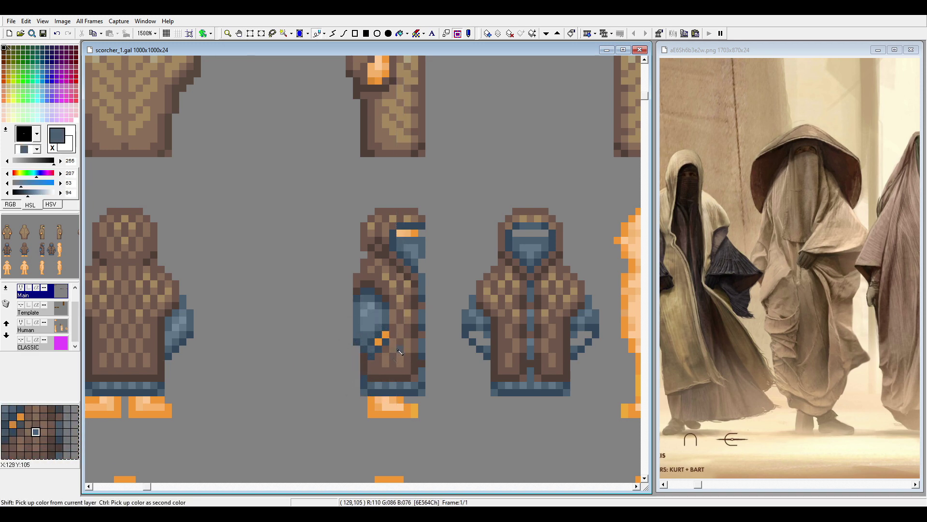
Add blue eyes to the side views on the Human layer and place a mirrored coat over the left-facing template on Main
scroll(571, 214, "down", 2)
right_click(572, 214)
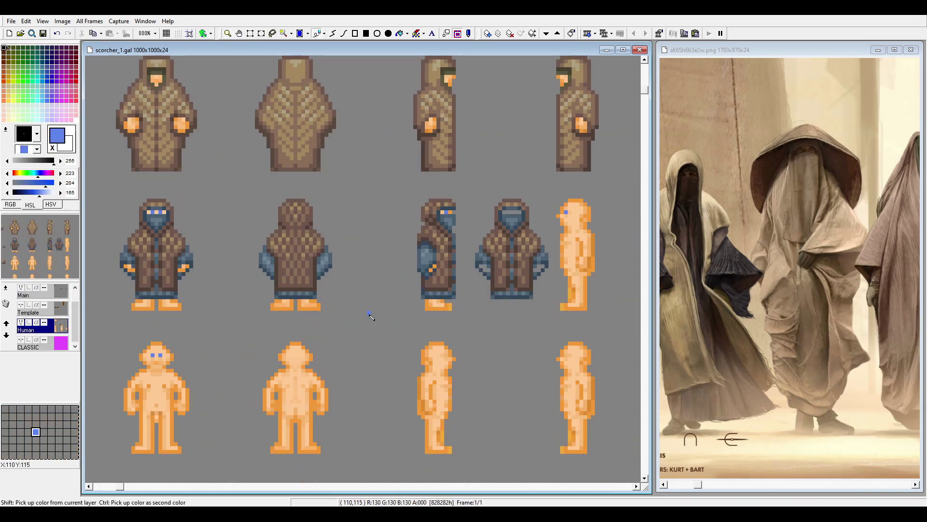
left_click(39, 292)
key("ctrl+v")
left_click_drag(431, 211, 569, 211)
right_click(569, 211)
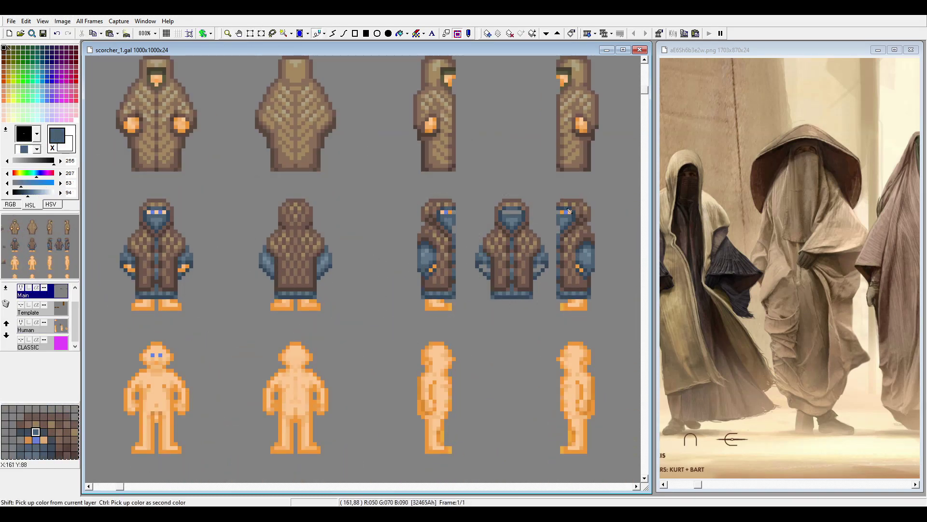
Copy the finished blue-and-brown coat views onto the red-eyed human templates, with a spare front coat beside them
right_click(156, 207)
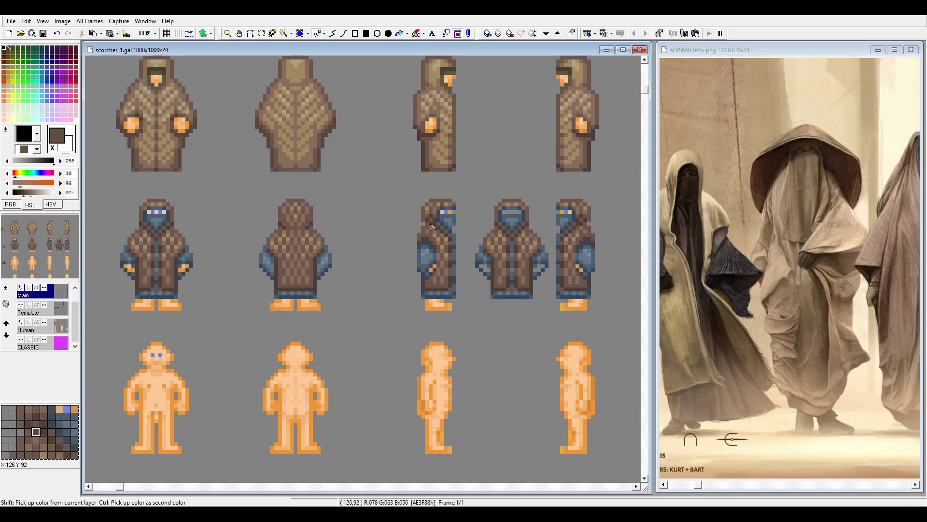
scroll(215, 373, "up", 1)
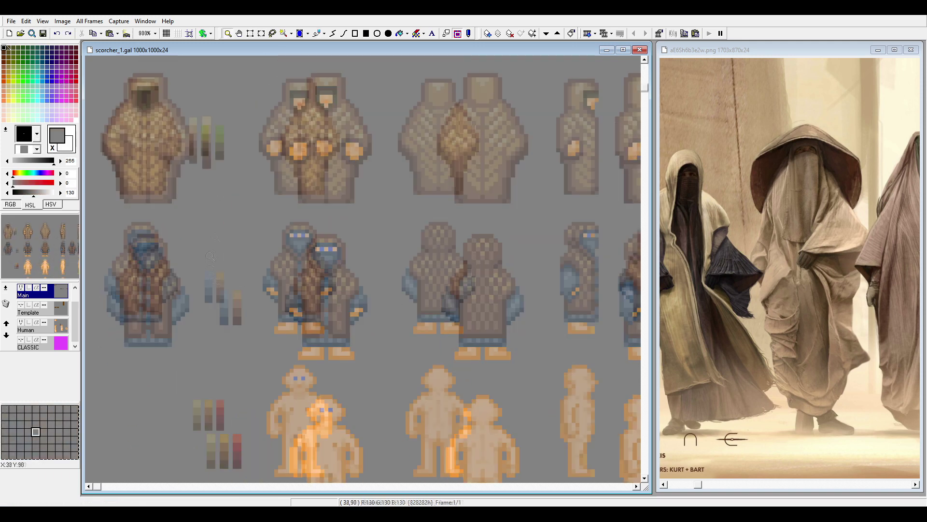
scroll(215, 374, "down", 4)
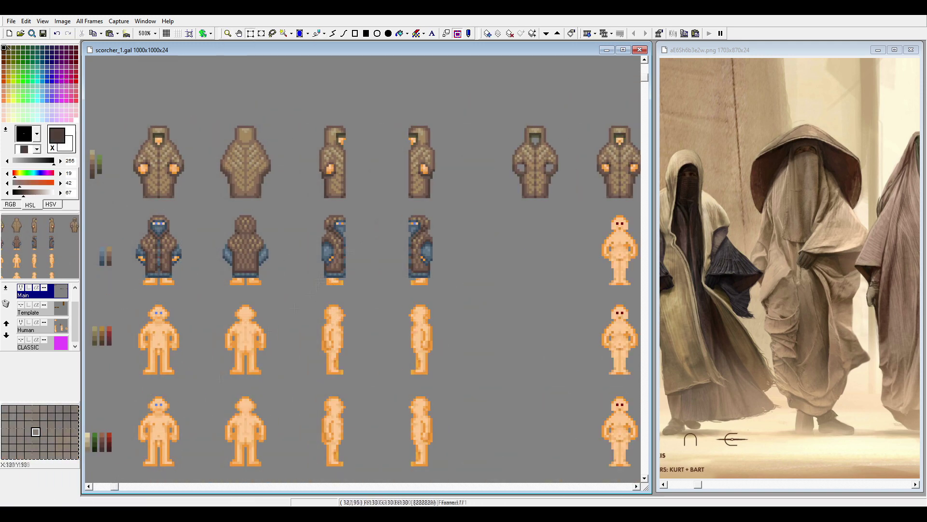
scroll(424, 449, "right", 5)
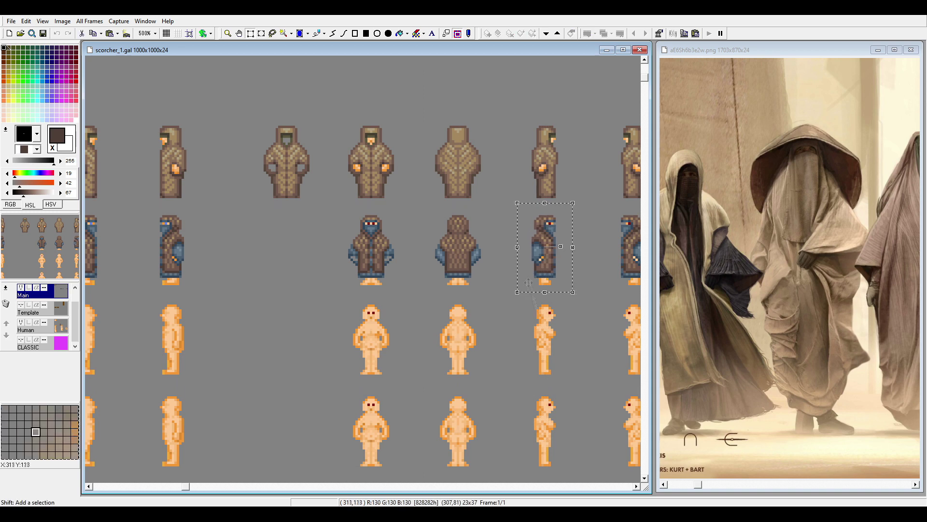
scroll(501, 217, "down", 2)
scroll(368, 238, "up", 12)
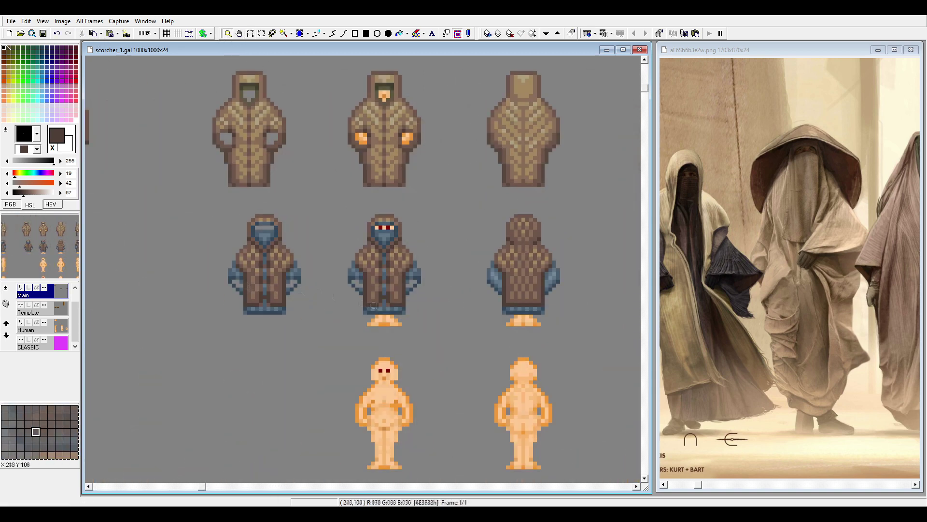
Narrow the front coat on the red-eyed template by moving its sides inward, and expose the hands
key("ctrl+z")
key("ctrl+z")
key("ctrl+z")
key("ctrl+z")
key("ctrl+z")
key("ctrl+z")
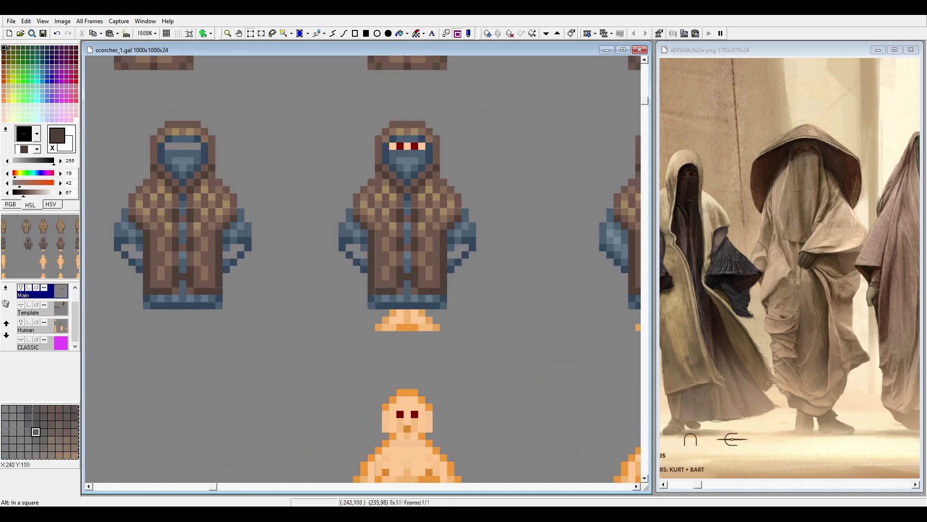
key("ctrl+y")
key("ctrl+y")
key("ctrl+y")
key("ctrl+y")
key("ctrl+y")
key("ctrl+y")
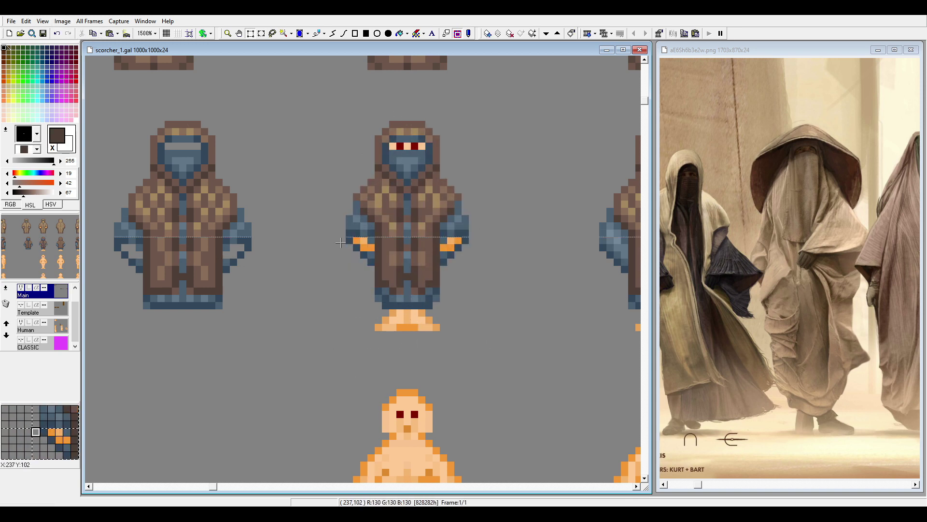
Touch up the narrowed front coat's hem and sleeve edges with blue and brown pixels
right_click(383, 303)
left_click(408, 380)
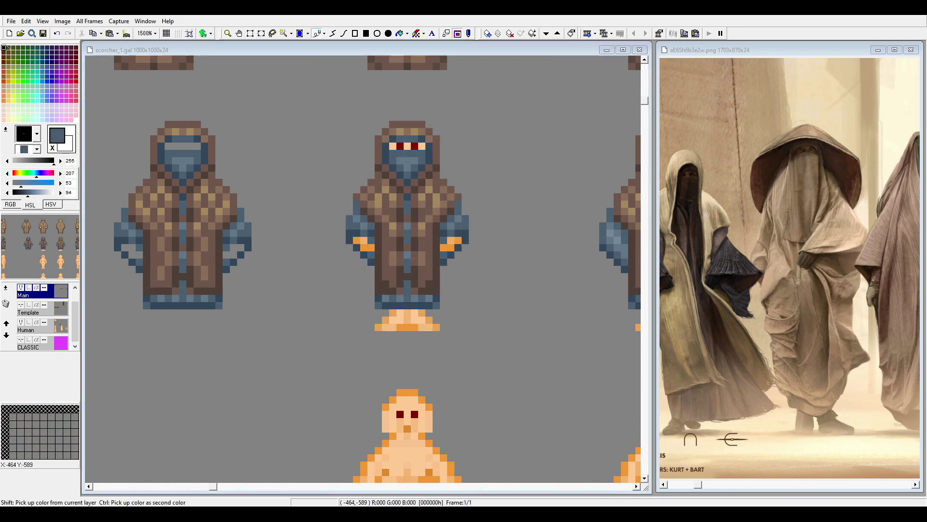
right_click(386, 250)
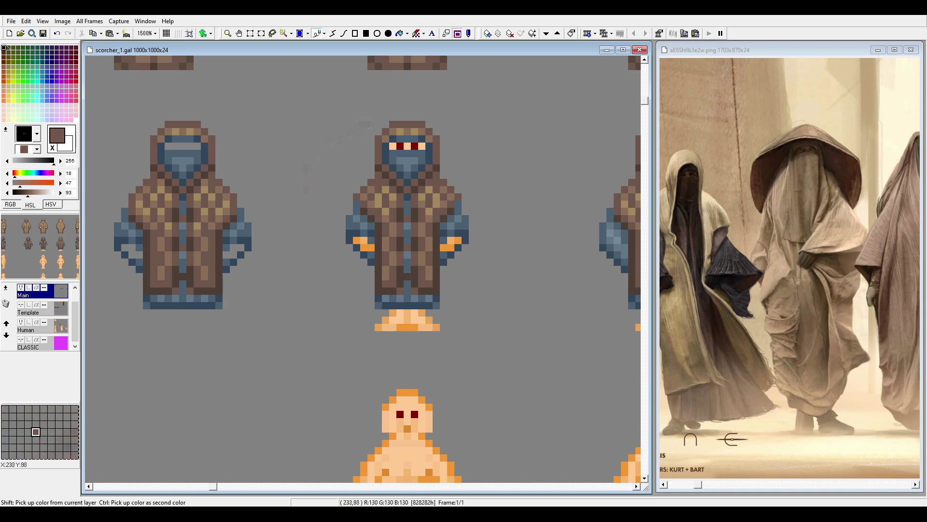
Copy the narrowed front coat onto the neighbouring back-view template and cover its face with the checkered back hood
left_click_drag(373, 246, 199, 232)
key("ctrl+z")
key("ctrl+z")
key("ctrl+y")
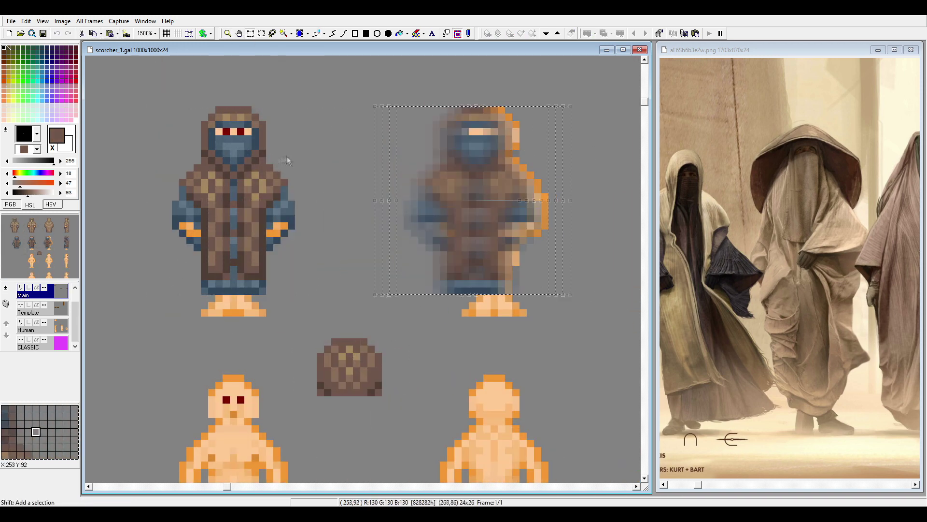
key("ctrl+y")
Cover one hand of the narrowed back view with a shaded blue sleeve
scroll(420, 244, "up", 2)
left_click_drag(420, 245, 432, 253)
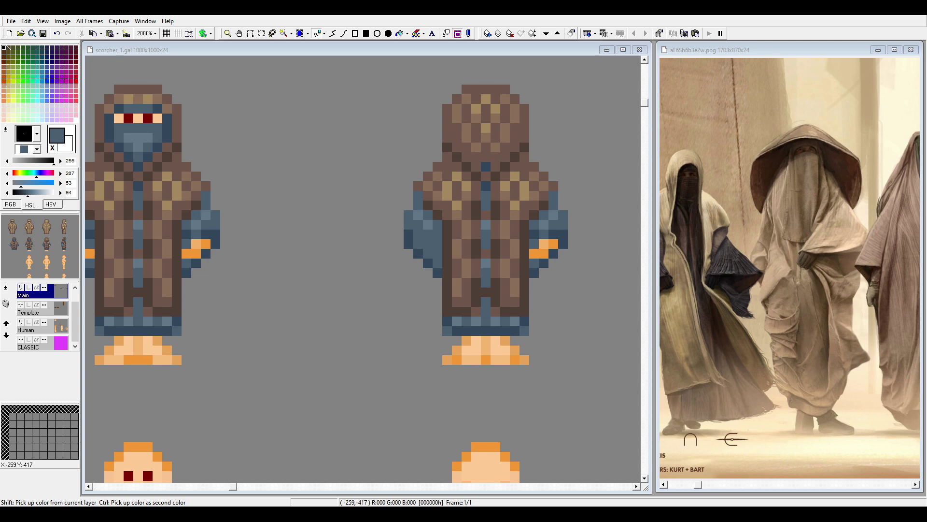
left_click(437, 322, "ctrl")
Replace the narrowed back view's blue front opening with checkered brown and darken the fold beneath the hood
scroll(365, 307, "right", 3)
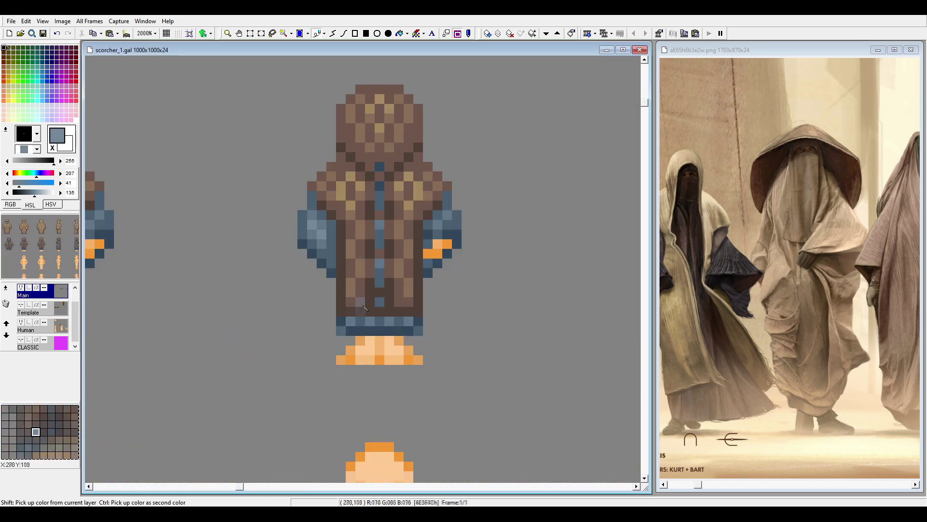
left_click(363, 308, "ctrl")
mouse_move(380, 301)
left_mouse_down()
mouse_move(367, 247)
mouse_move(382, 192)
mouse_move(375, 154)
left_mouse_up()
left_click(384, 214, "ctrl")
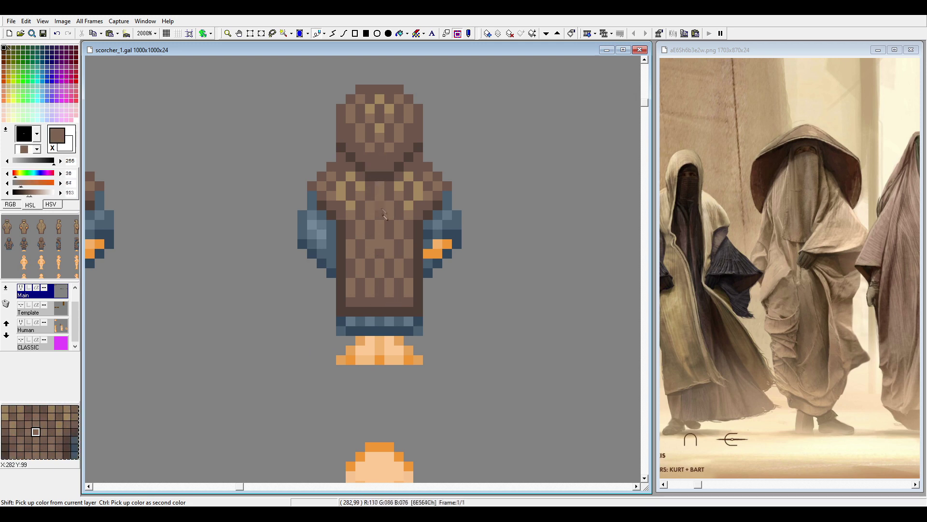
Rearrange the tan highlight pixels across the shoulders and upper back of the narrowed back-view coat
left_click_drag(345, 190, 413, 191)
left_click(377, 222, "ctrl")
left_click(341, 309, "ctrl")
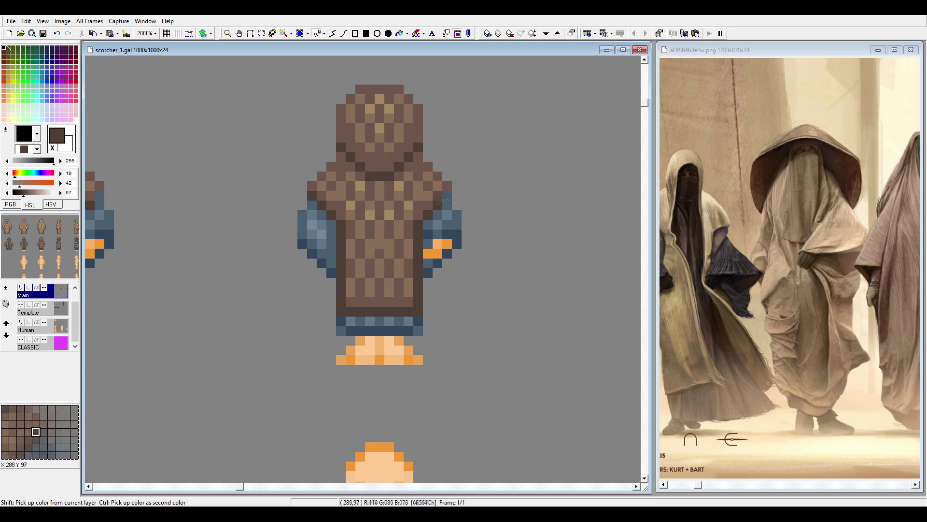
Shift the blue front edge of the narrowed side view's lower coat one pixel inward, leaving the chest wider
scroll(362, 241, "left", 3)
scroll(362, 241, "right", 1)
scroll(362, 241, "down", 1)
left_click(228, 32)
scroll(313, 332, "right", 3)
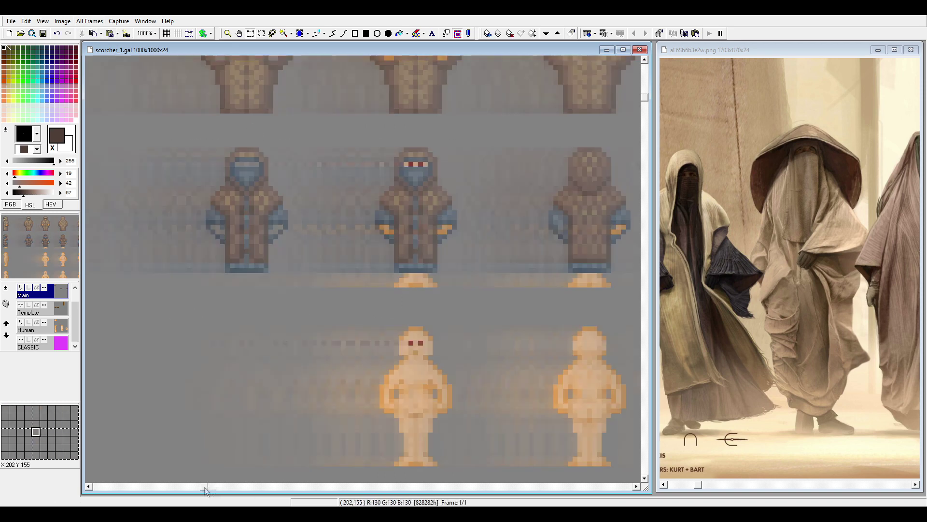
scroll(314, 332, "up", 1)
scroll(314, 333, "left", 2)
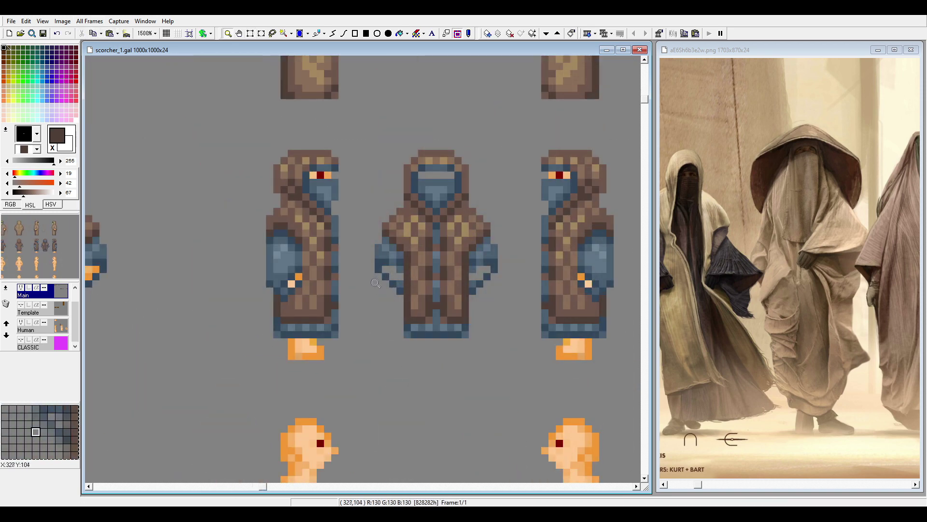
scroll(314, 332, "up", 1)
scroll(314, 332, "right", 3)
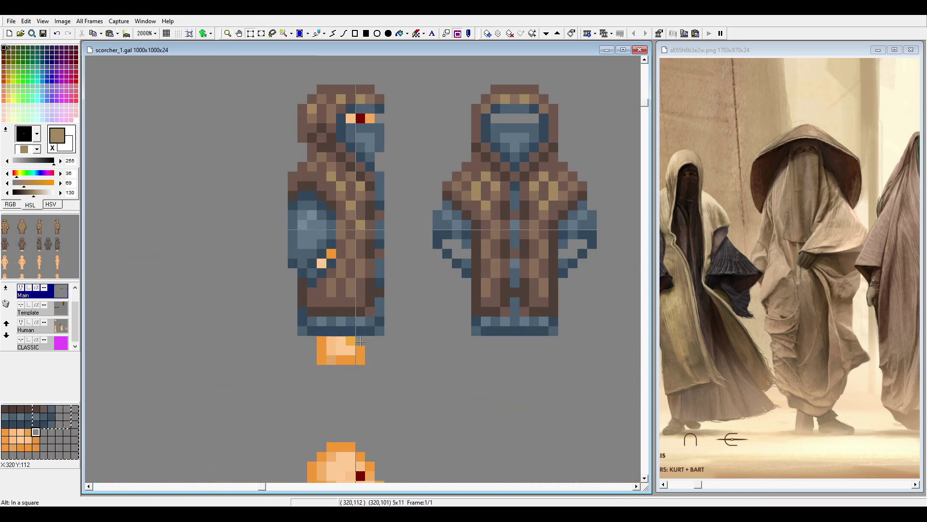
left_click(278, 307, "ctrl")
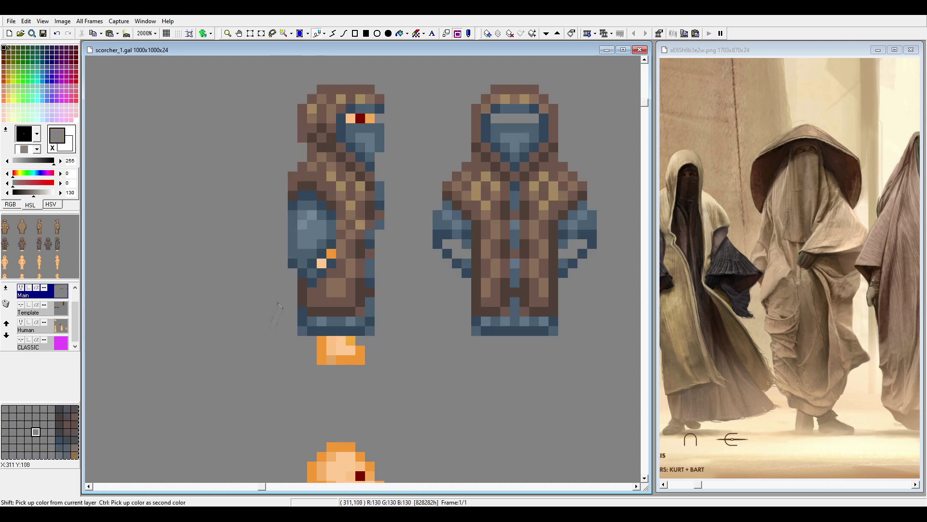
key("ctrl+z")
Cover most of the side view's exposed hand with blue sleeve pixels, leaving only the fingers
left_click(318, 275, "ctrl")
scroll(314, 265, "right", 2)
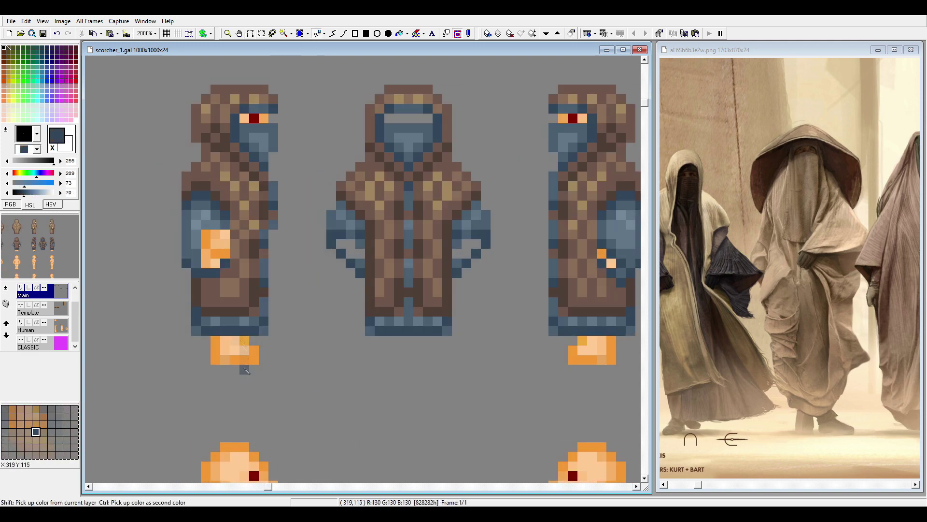
right_click(215, 254)
right_click(225, 244)
right_click(210, 240)
right_click(220, 248)
Trim the outer pixel column off the side view's shoulder and sleeve, and reshade the sleeve edge in blue
left_click(173, 227, "ctrl")
right_click(186, 222)
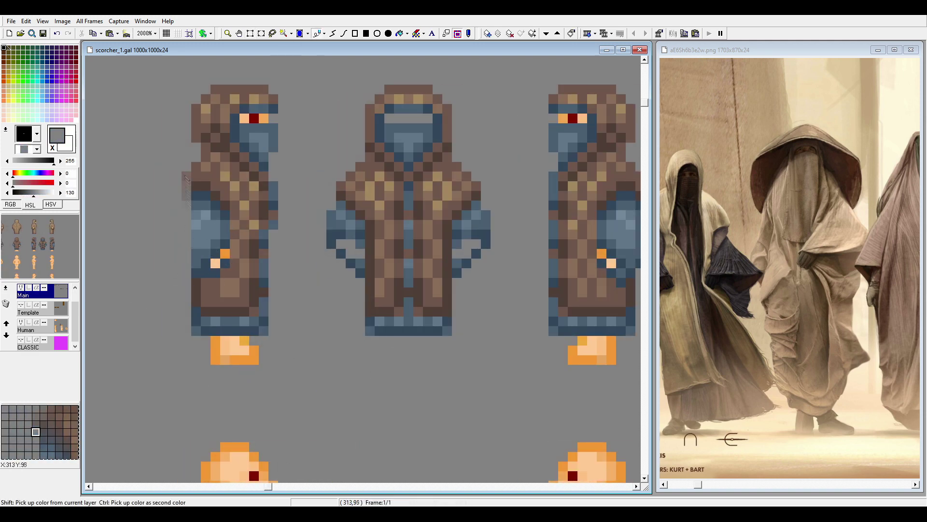
right_click(186, 184)
left_click(213, 232, "ctrl")
right_click(196, 229)
Darken the side view's shoulder and trim one pixel off the back of its hood and lower coat
scroll(218, 282, "down", 2)
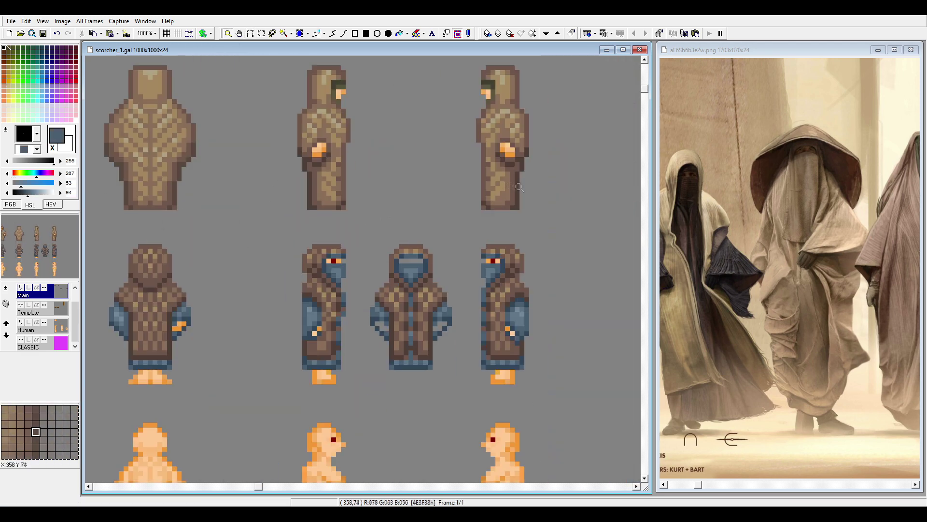
scroll(343, 249, "up", 2)
scroll(342, 249, "up", 1)
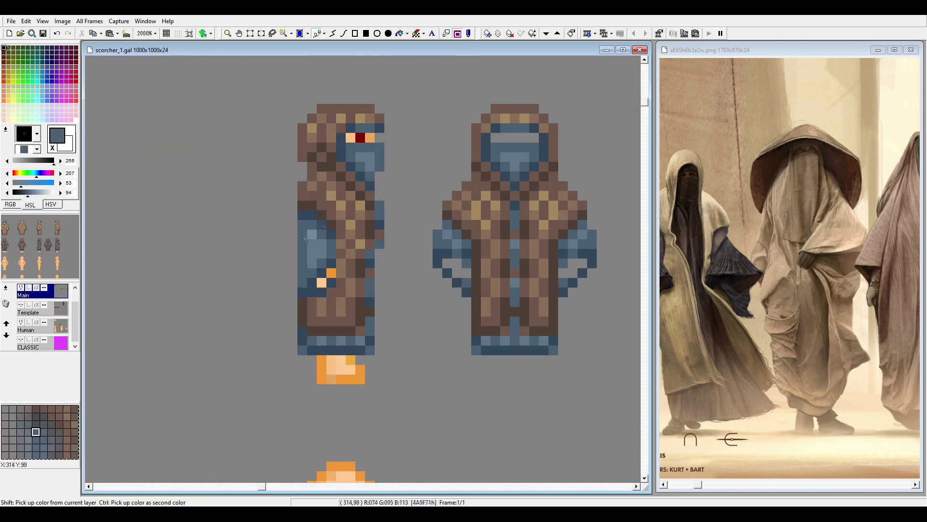
left_click(325, 217, "ctrl")
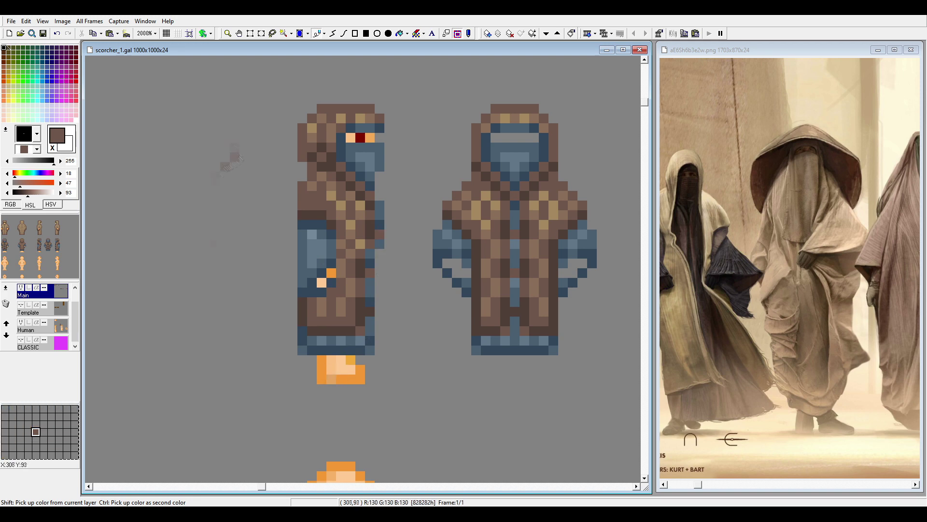
scroll(251, 232, "up", 2)
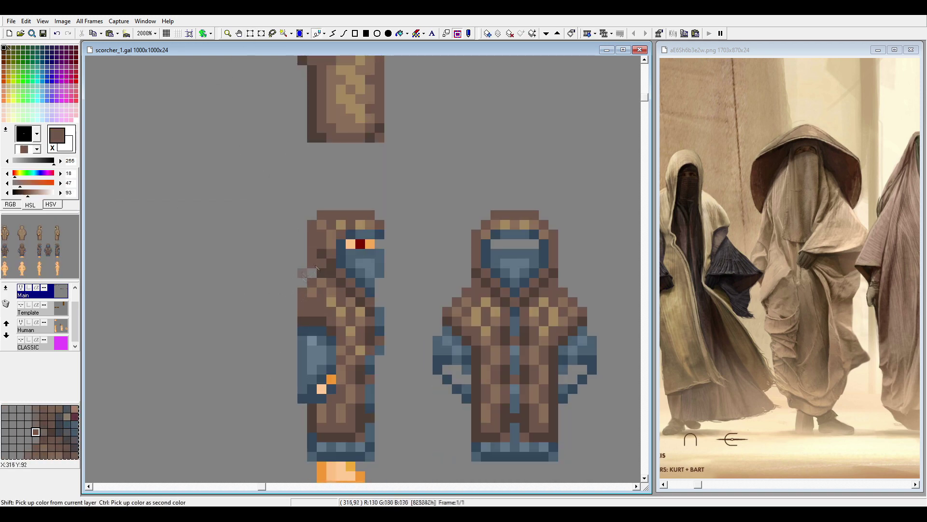
scroll(293, 341, "down", 2)
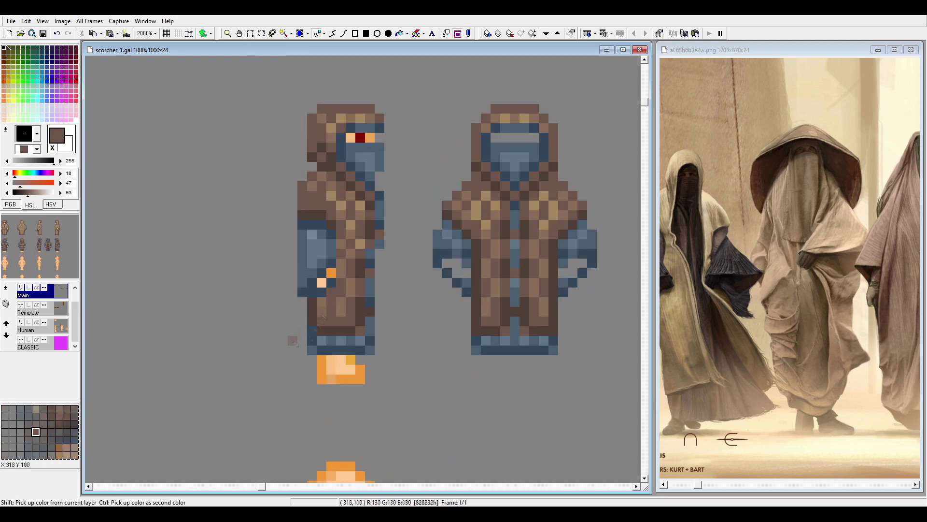
scroll(293, 341, "right", 3)
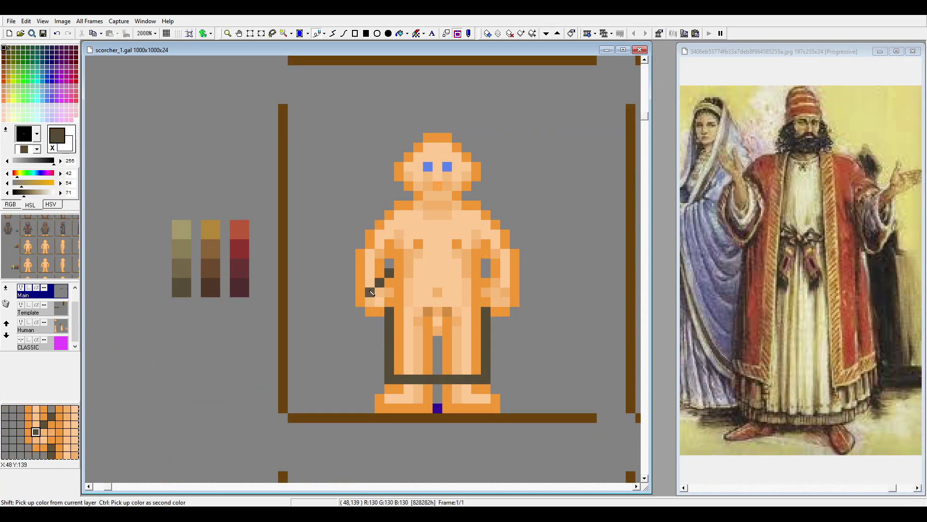
Block in one half of a dark red open coat with an olive cuff and collar on the bare front-view body
left_click(389, 273)
mouse_move(390, 262)
left_mouse_down()
mouse_move(360, 249)
mouse_move(408, 206)
left_mouse_up()
mouse_move(416, 350)
left_mouse_down()
mouse_move(419, 241)
mouse_move(409, 196)
mouse_move(452, 215)
left_mouse_up()
mouse_move(399, 319)
left_mouse_down()
mouse_move(392, 362)
mouse_move(401, 276)
mouse_move(367, 296)
mouse_move(399, 249)
left_mouse_up()
left_click_drag(398, 249, 370, 294)
left_click_drag(409, 345, 399, 213)
right_click(370, 282)
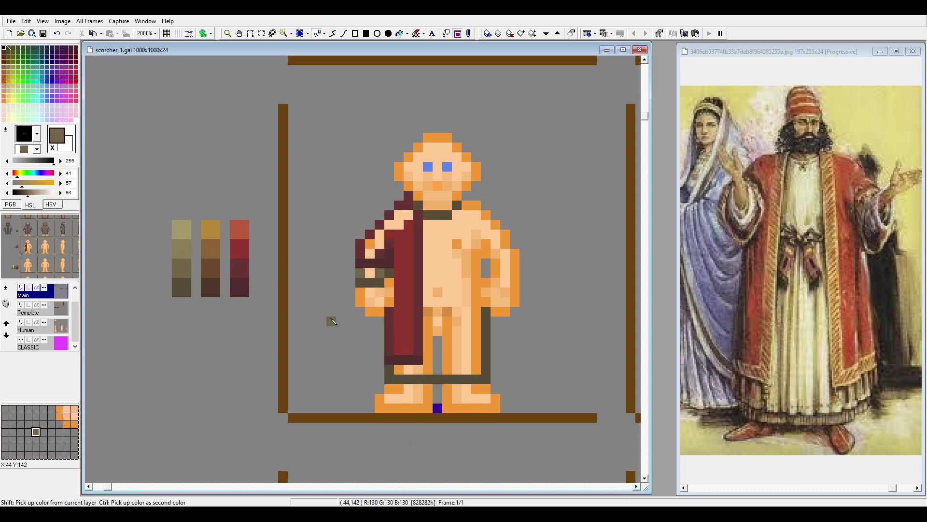
Fill the front tunic with olive and copy the red coat half onto the opposite side of the body
left_click_drag(399, 370, 477, 370)
right_click(182, 249)
mouse_move(438, 220)
left_mouse_down()
mouse_move(437, 360)
mouse_move(428, 360)
left_mouse_up()
left_click(250, 33)
left_click_drag(442, 403, 326, 162)
key("ctrl+c")
key("ctrl+v")
Shade the olive tunic's hem and fill one coat sleeve with red
right_click(182, 278)
mouse_move(389, 355)
left_mouse_down()
mouse_move(486, 355)
mouse_move(399, 360)
left_mouse_up()
right_click(408, 346)
right_click(375, 248)
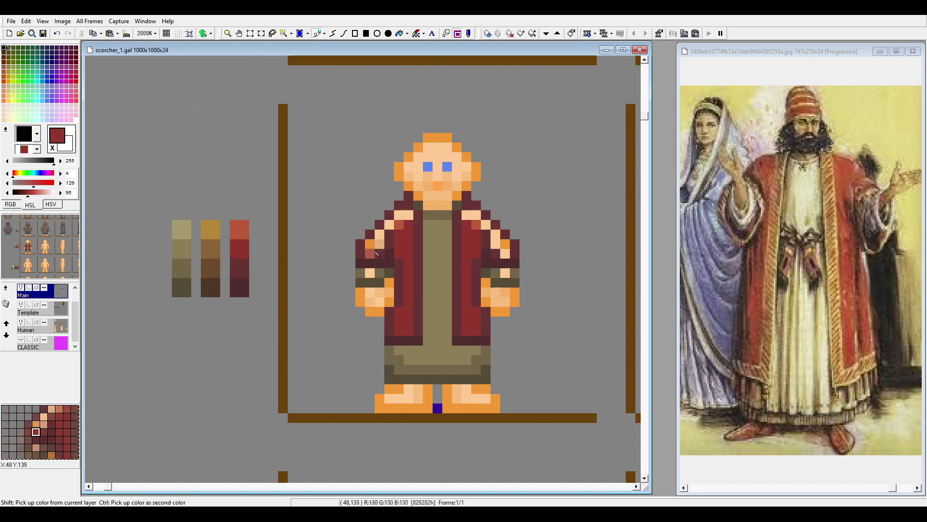
left_click_drag(375, 249, 409, 215)
Erase the olive cuffs and tunic, and extend the coat's dark red hem one pixel row downward
right_click(479, 298)
left_click(512, 282)
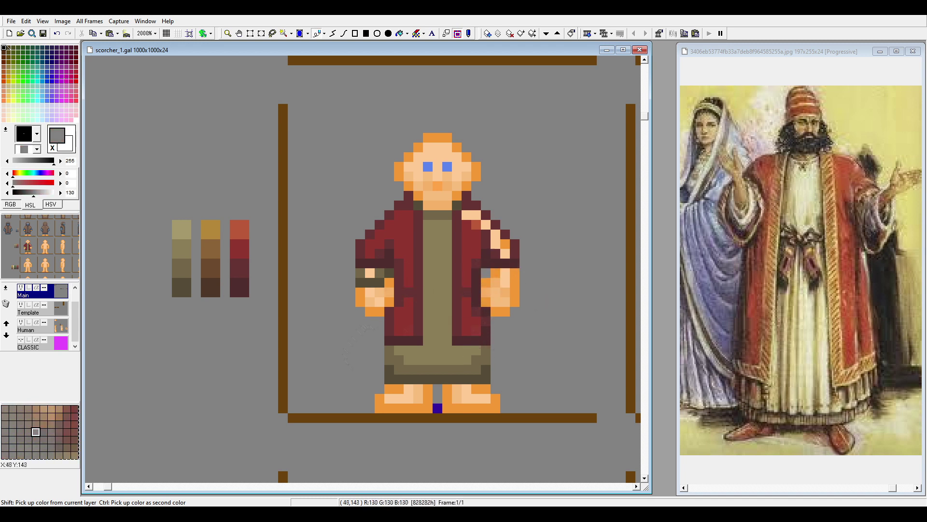
left_click(437, 374)
left_click(437, 290)
left_click(370, 282)
left_click(437, 215)
left_click_drag(389, 350, 486, 350)
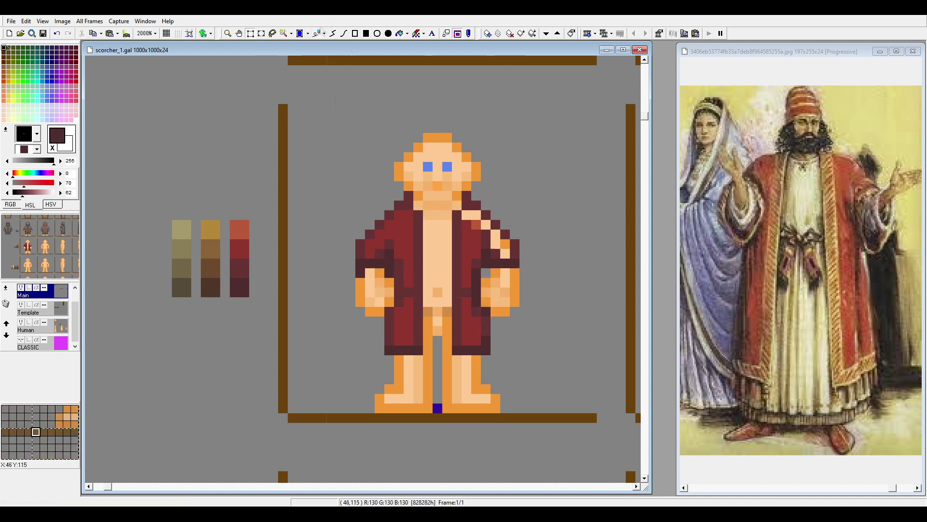
Fill the remaining sleeve with red and add brown trim along the coat's hem and one front edge
right_click(491, 268)
left_click_drag(505, 253, 466, 215)
left_click(360, 253)
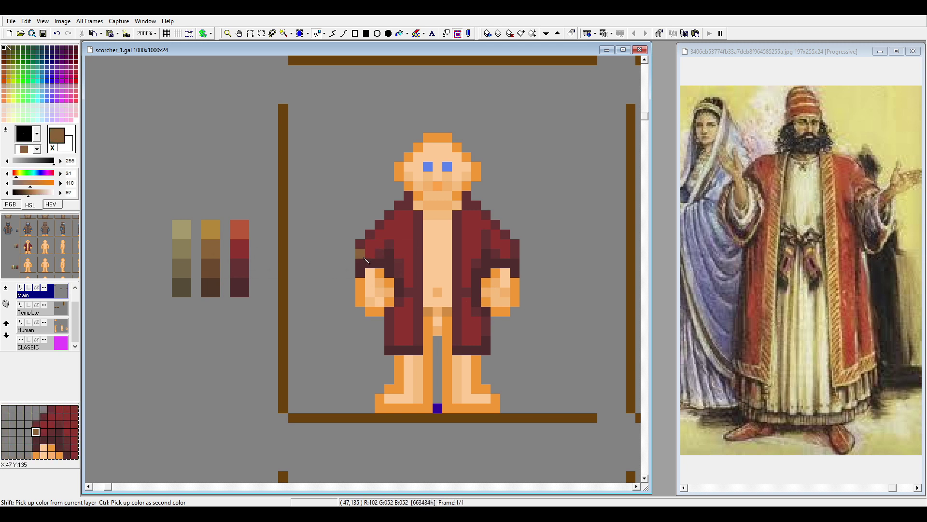
left_click_drag(390, 340, 418, 340)
mouse_move(486, 341)
left_mouse_down()
mouse_move(466, 331)
mouse_move(467, 215)
left_mouse_up()
right_click(394, 349)
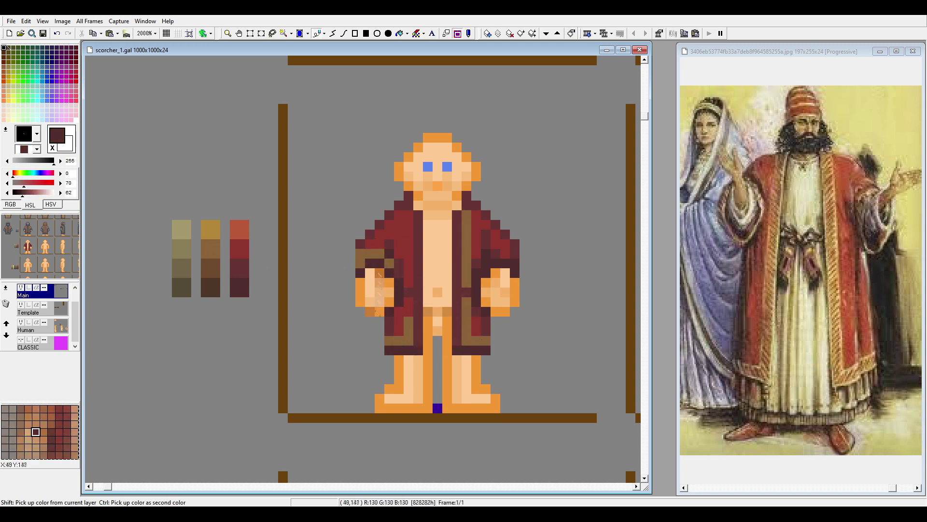
Extend the brown trim to both sleeve cuffs and the coat's other front edge
right_click(375, 293)
mouse_move(370, 273)
left_mouse_down()
mouse_move(363, 299)
mouse_move(370, 321)
left_mouse_up()
right_click(467, 244)
left_click_drag(409, 283, 408, 215)
mouse_move(476, 253)
left_mouse_down()
mouse_move(505, 253)
mouse_move(389, 253)
left_mouse_up()
right_click(390, 239)
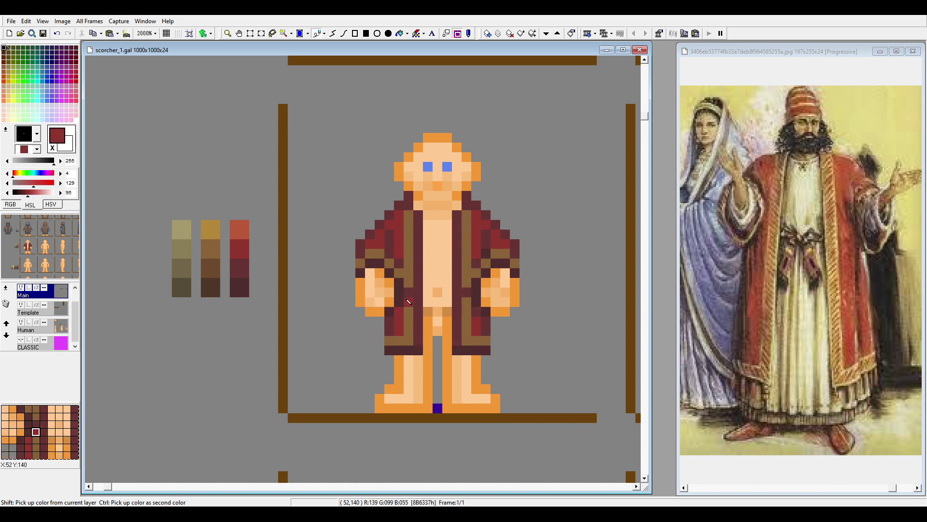
Add dark red shading to the coat body and orange-red highlights to both sleeves
right_click(399, 343)
right_click(380, 238)
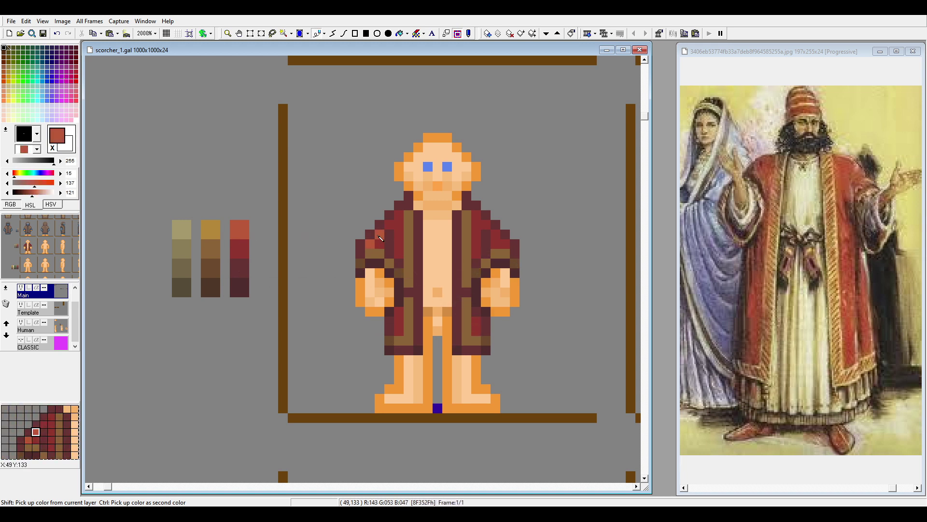
right_click(483, 250)
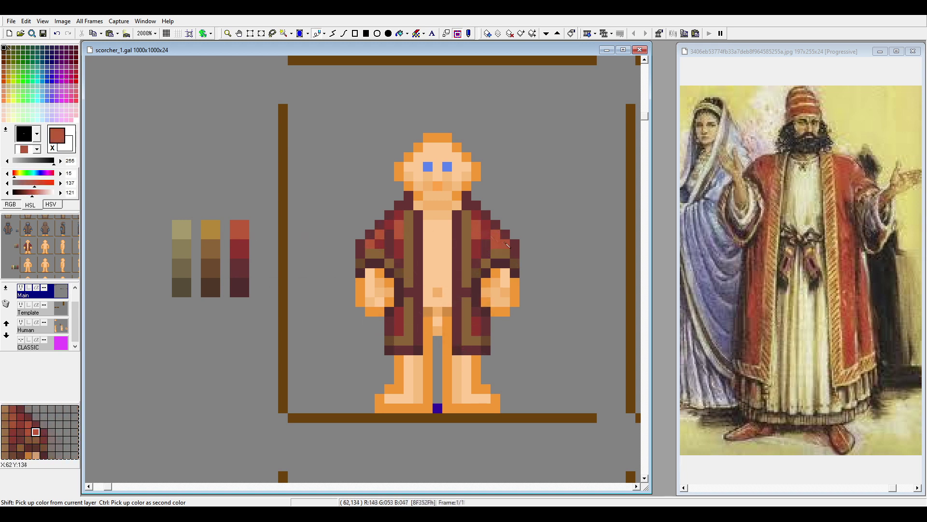
Shade the coat's front trim and cuffs with gold and dark brown, and tone down the orange-red sleeve highlights
right_click(409, 231)
left_click_drag(466, 239, 470, 218)
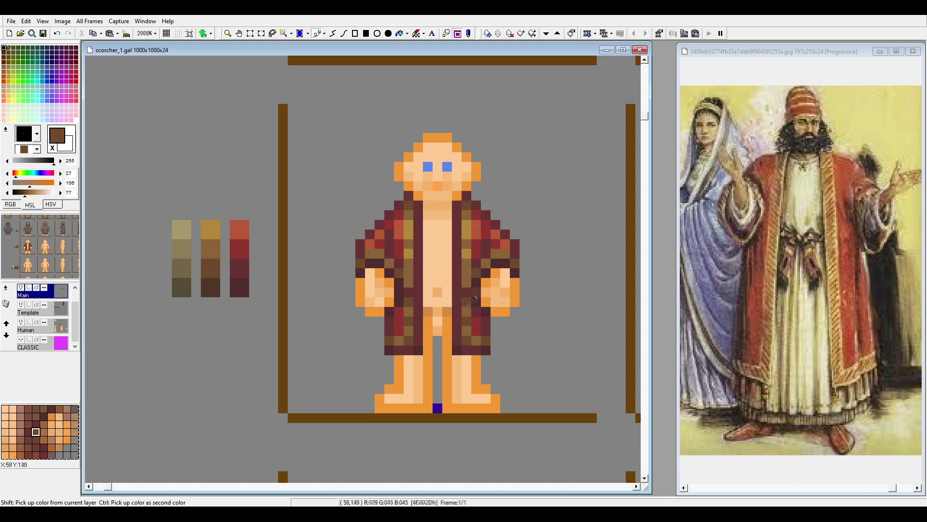
right_click(488, 238)
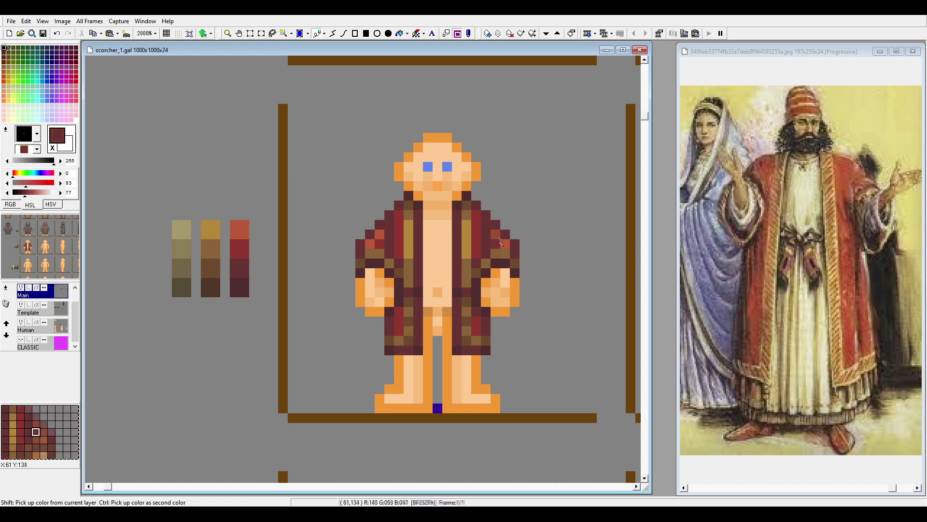
right_click(500, 242)
left_click(501, 241)
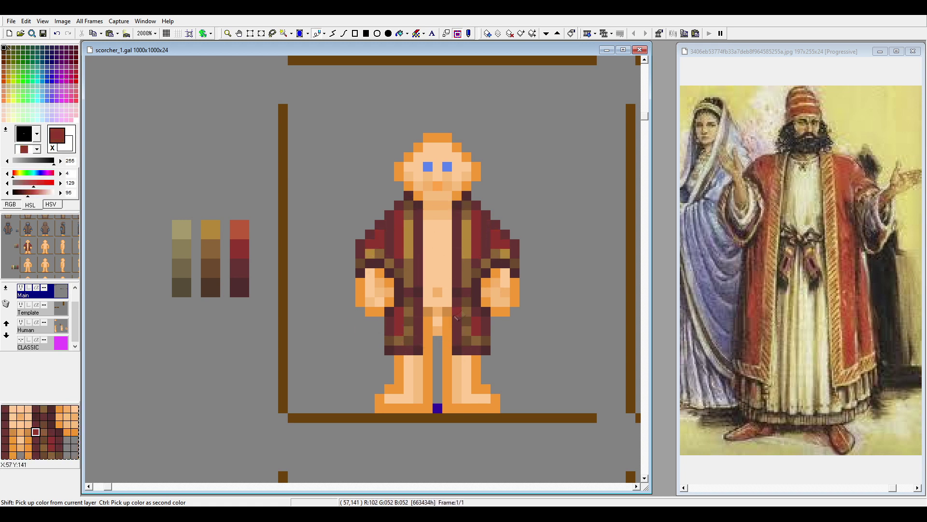
right_click(477, 277)
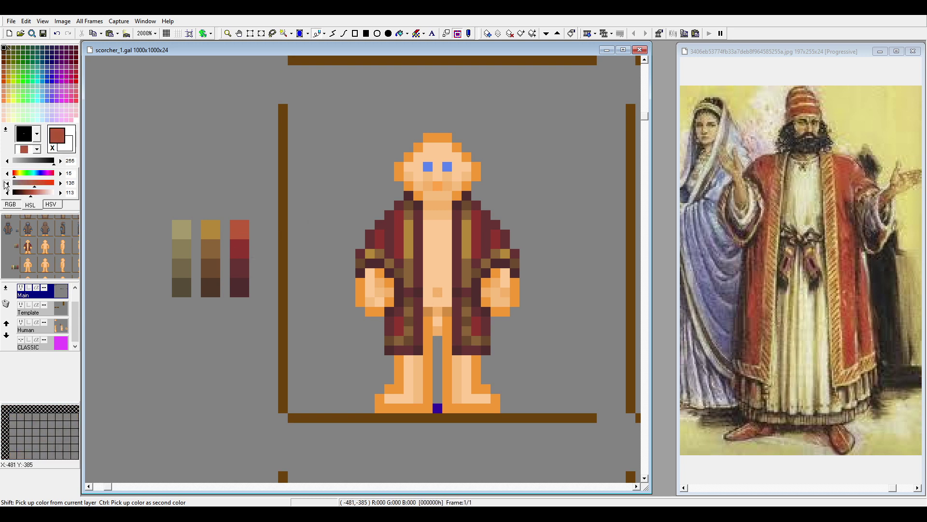
Make the palette's brightest red less orange and retouch the coat's red highlights
left_click(399, 229)
right_click(429, 324)
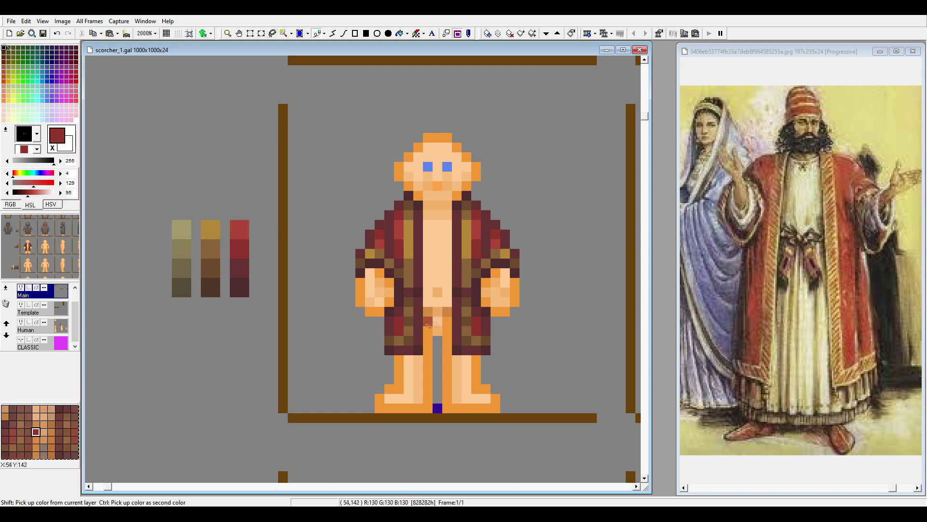
right_click(408, 312)
Retouch the trim on the coat's cuffs with gold and dark brown pixels
scroll(515, 333, "down", 3)
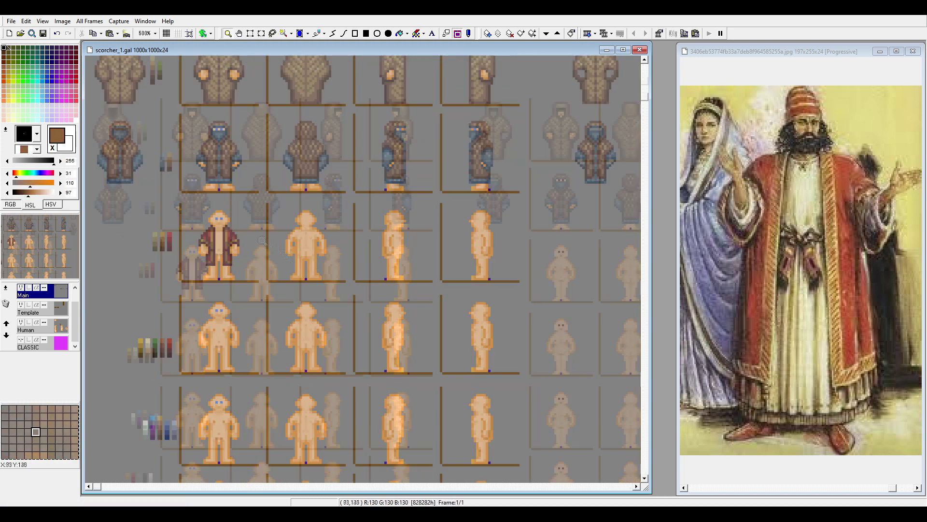
scroll(418, 216, "up", 3)
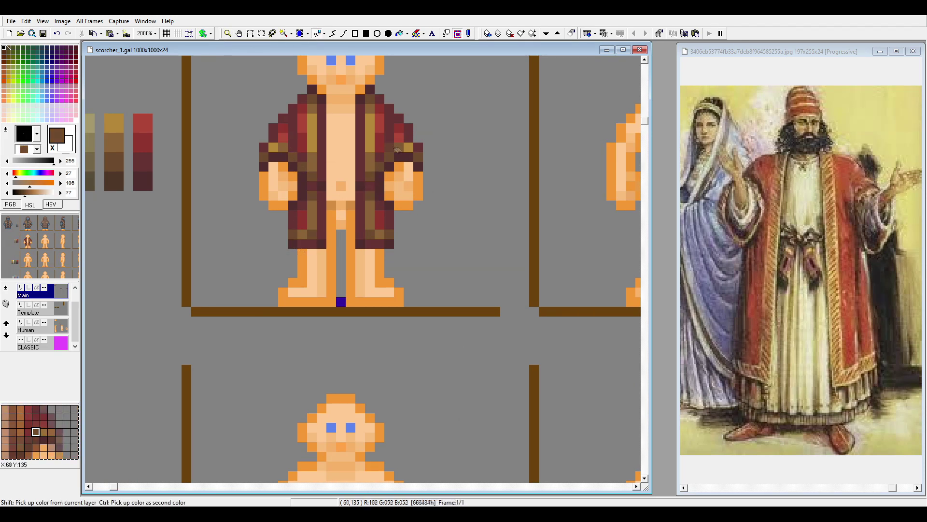
scroll(367, 290, "up", 2)
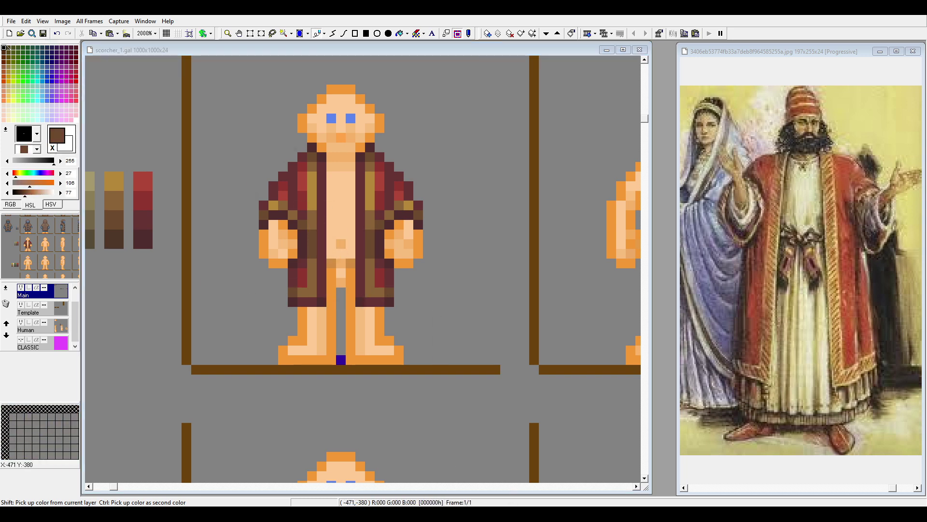
scroll(210, 214, "down", 5)
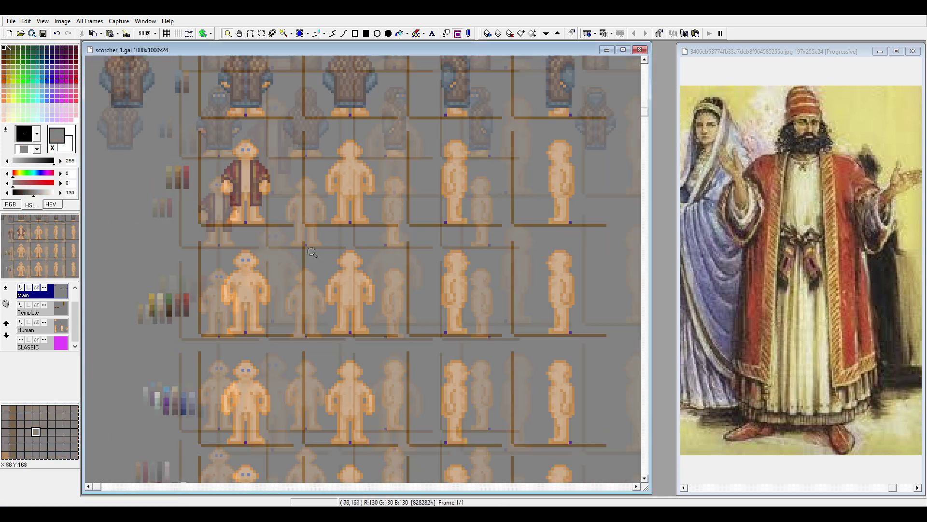
scroll(210, 214, "up", 5)
Copy the open coat beside the colour swatches and fill its opening and lower sleeves with dark red lining
left_click(232, 263, "ctrl")
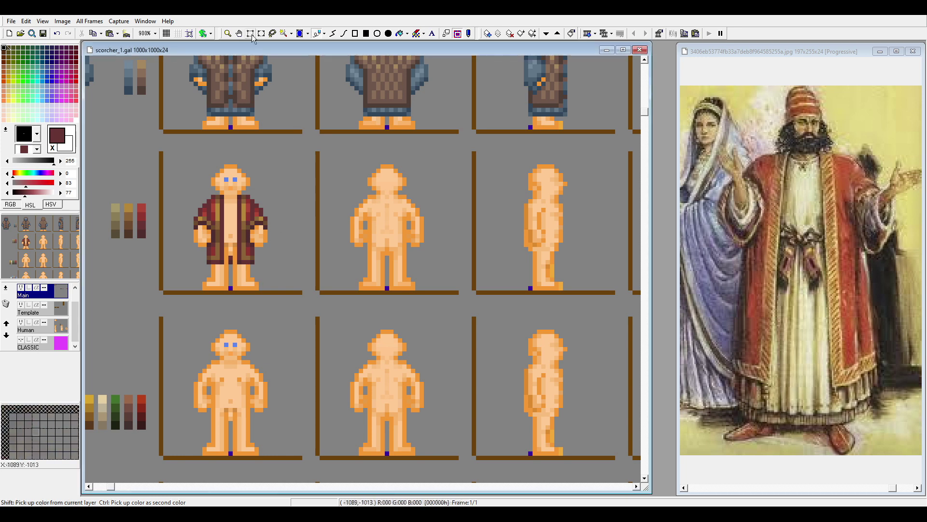
scroll(362, 270, "up", 2)
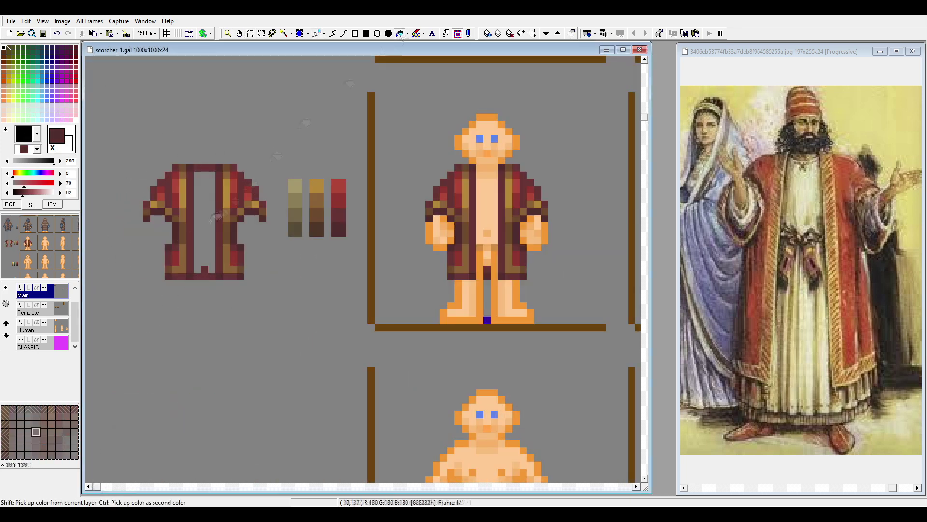
left_click(218, 216)
mouse_move(254, 244)
left_mouse_down()
mouse_move(242, 198)
mouse_move(248, 251)
left_mouse_up()
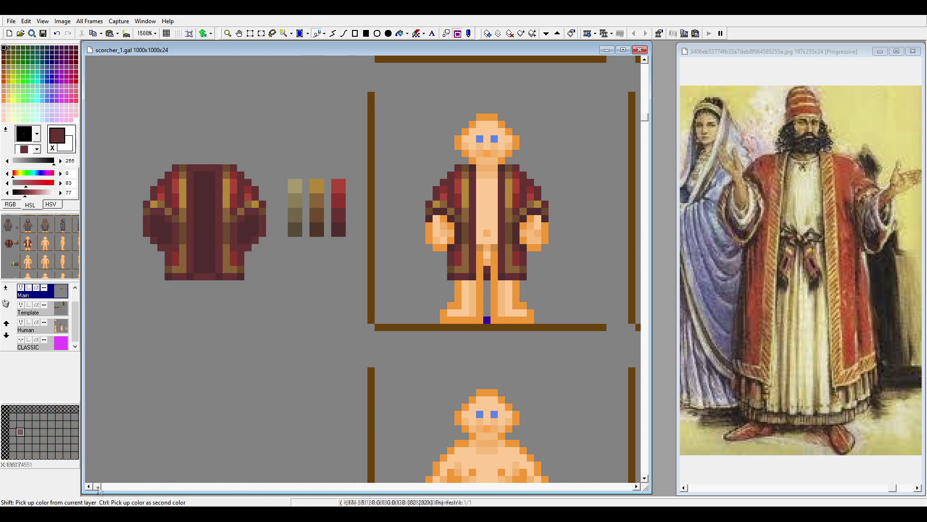
Fill the back-view coat with solid red and give it a brown collar and a continuous brown hem
left_click_drag(98, 488, 111, 488)
scroll(473, 293, "up", 1)
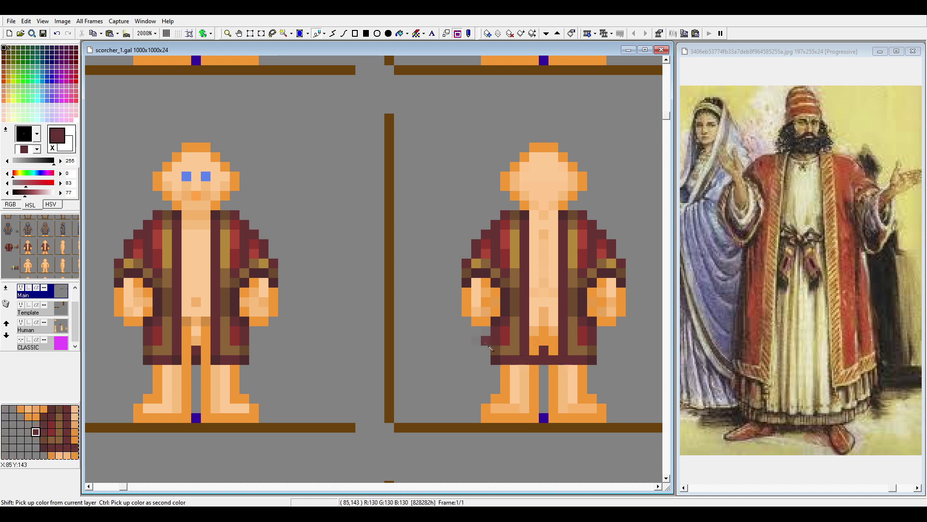
left_click(544, 251)
left_click(544, 352)
left_click(514, 253)
left_click(569, 270)
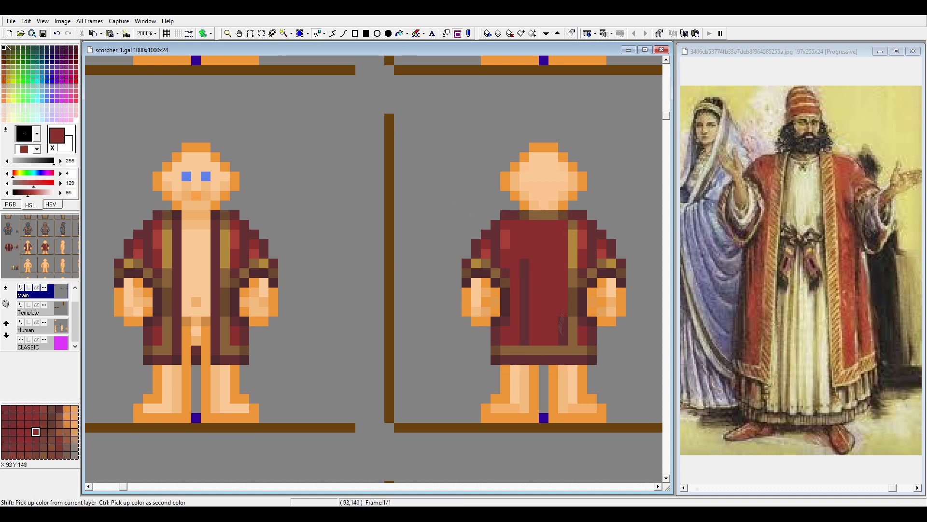
left_click(525, 302)
left_click(573, 254)
Lengthen one back-view sleeve over the hand with a dark outline, red fill and a brown cuff at the wrist
left_click(593, 289)
left_click(485, 299)
left_click(482, 314)
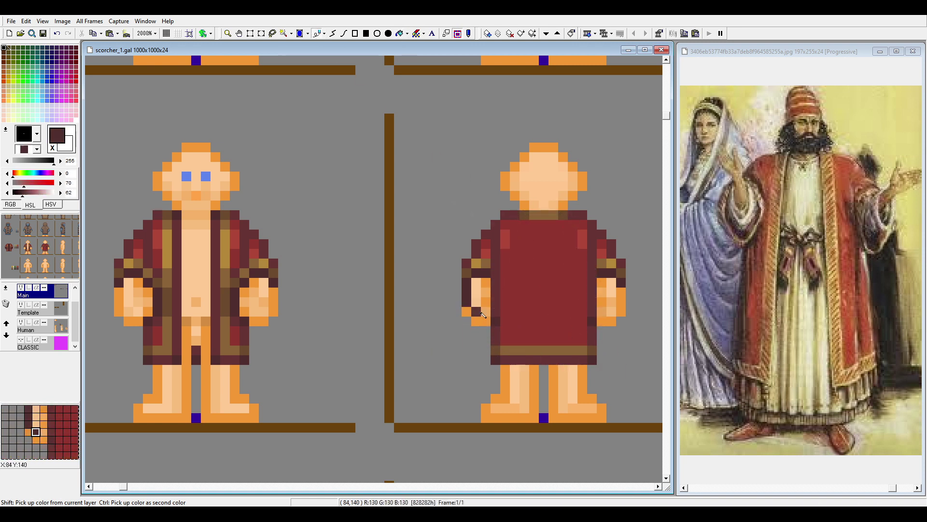
left_click(481, 278)
left_click(483, 302)
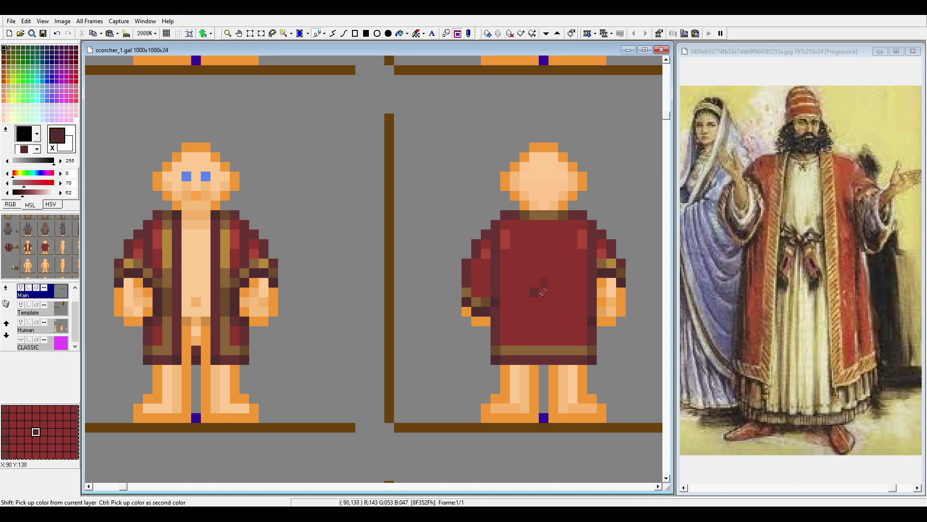
Draw a brown waist band across the coat's back and add dark shading beside the lengthened sleeve
left_click(501, 301, "shift")
left_click_drag(475, 302, 584, 301)
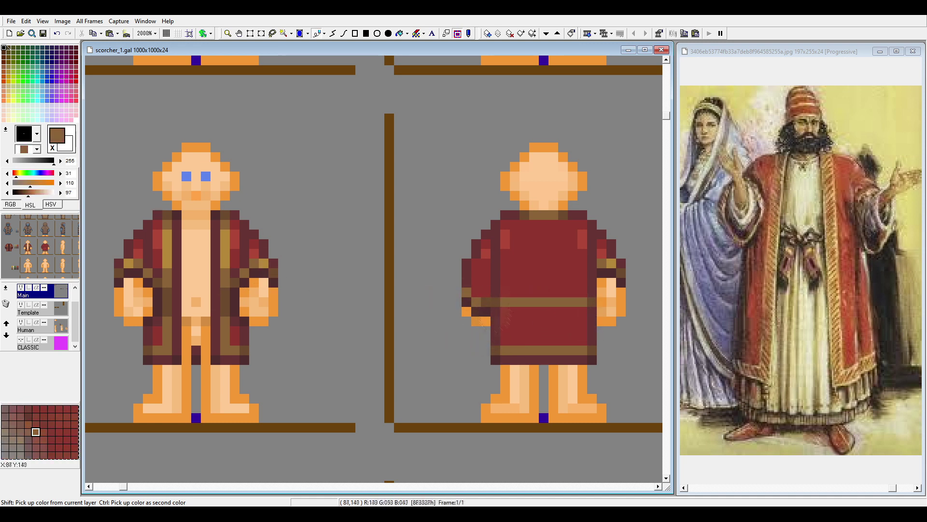
left_click(475, 312, "shift")
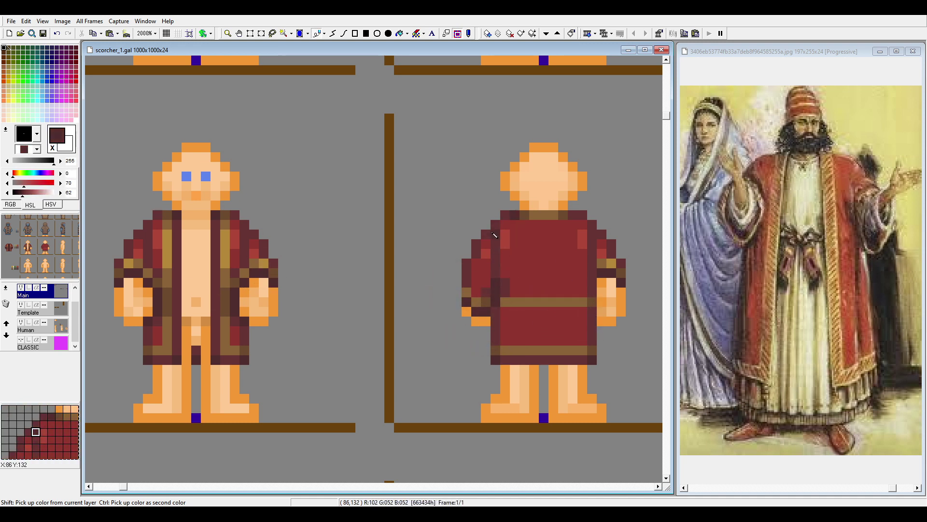
Darken the coat's back between sleeves and torso, and give the opposite arm the same long cuffed sleeve
left_click(494, 235)
left_click(501, 302)
left_click_drag(587, 285, 602, 292)
left_click_drag(506, 242, 505, 276)
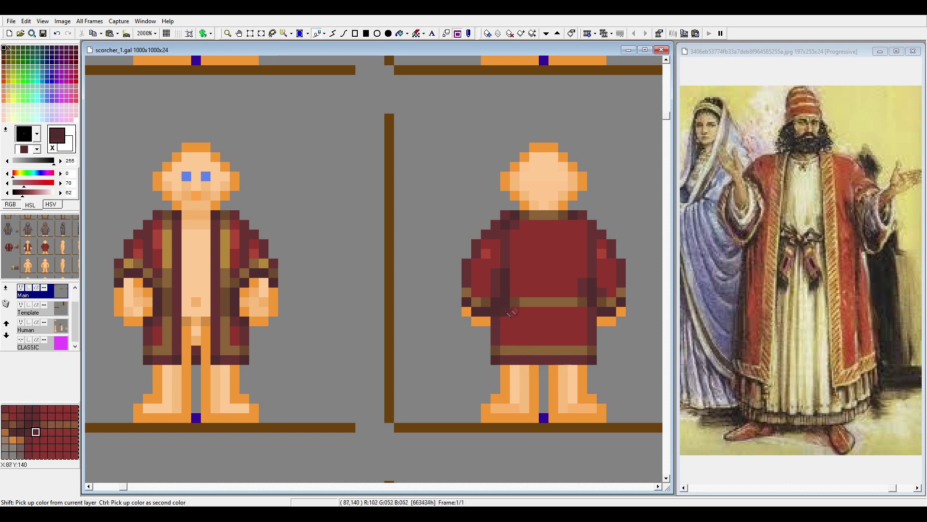
Brighten both back-view sleeves with lighter red and add a dark centre seam down the coat's back
left_click(481, 271, "shift")
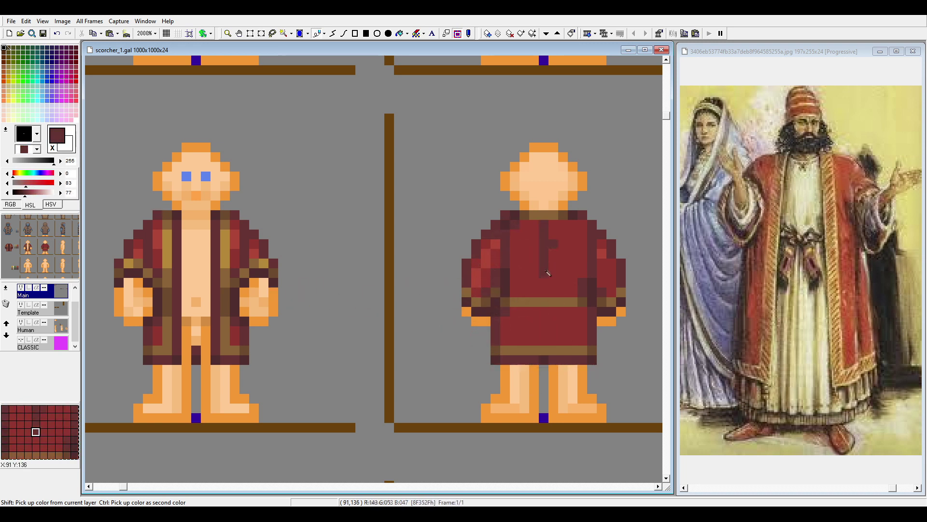
left_click(483, 259, "shift")
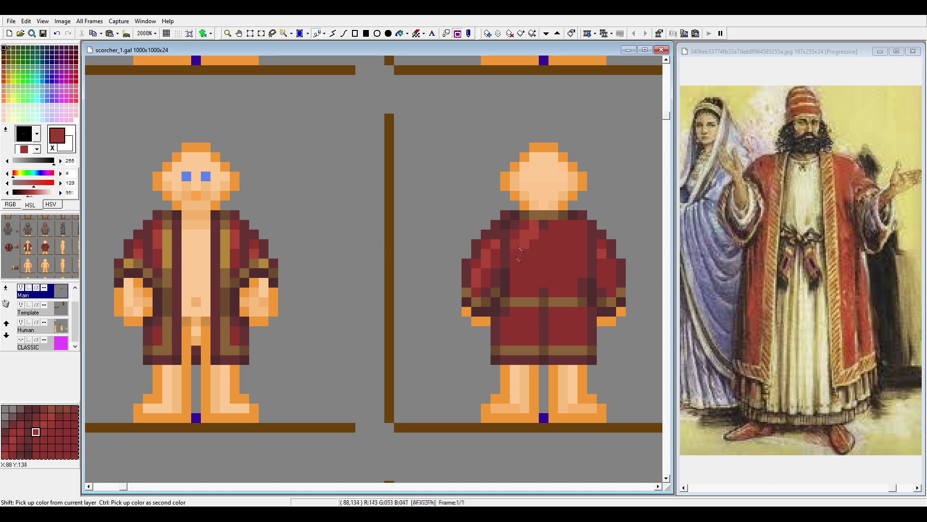
left_click(543, 258, "shift")
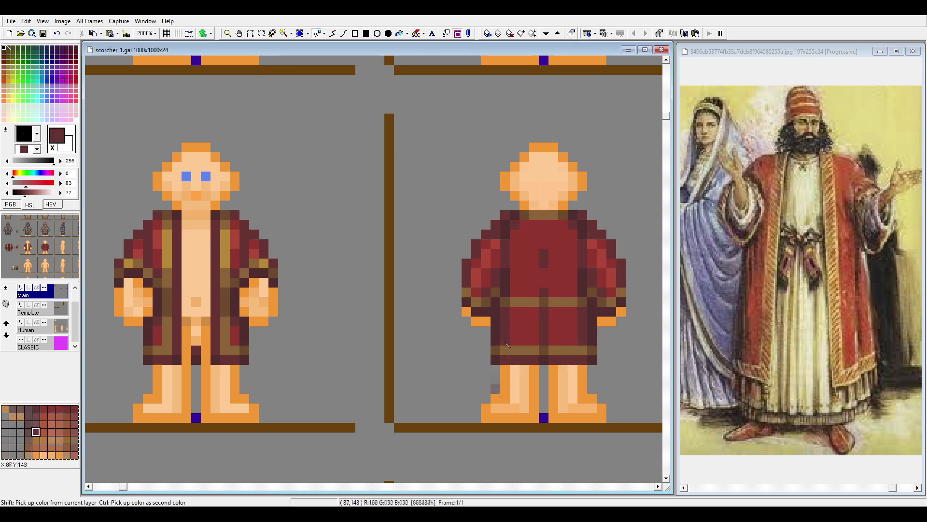
Add gold highlights to the collar and waist band, and lighter red highlights across the shoulders and upper back
left_click(525, 302)
left_click(533, 239, "shift")
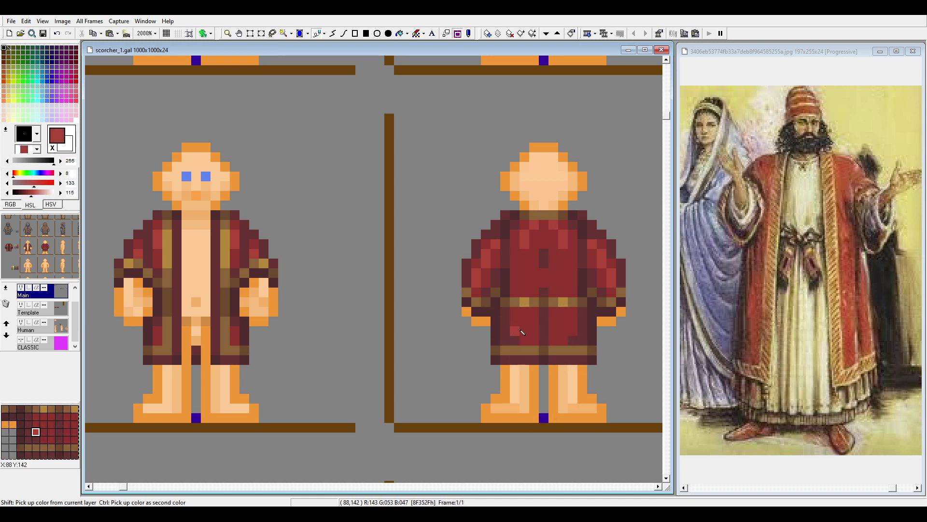
left_click(525, 225)
left_click_drag(505, 253, 505, 234)
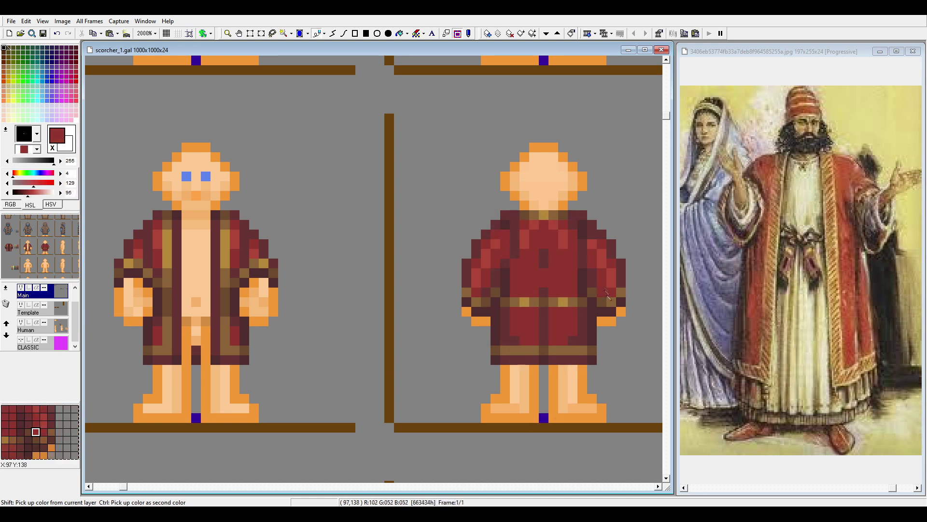
left_click_drag(577, 256, 590, 238)
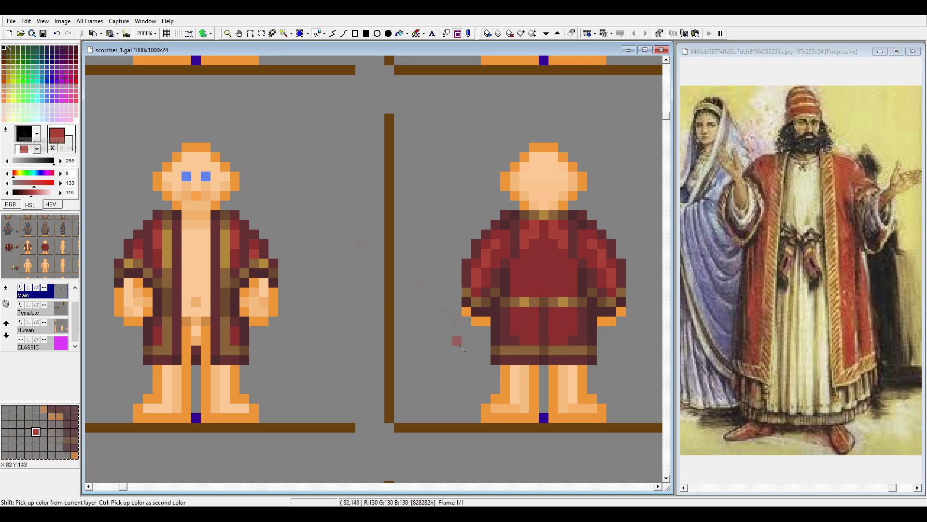
left_click(574, 263, "shift")
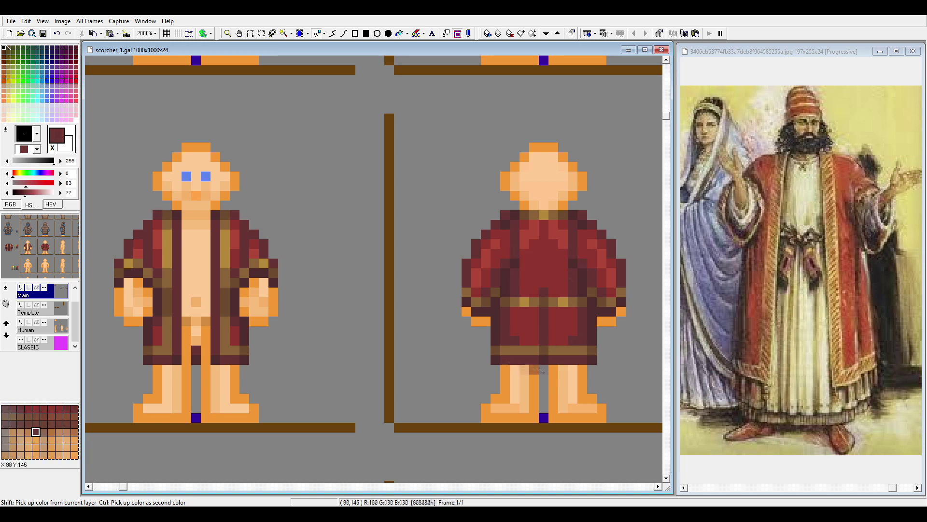
Try brown trim around the coat's rear slit, and remove the slit together with the waist band
left_click(532, 372, "shift")
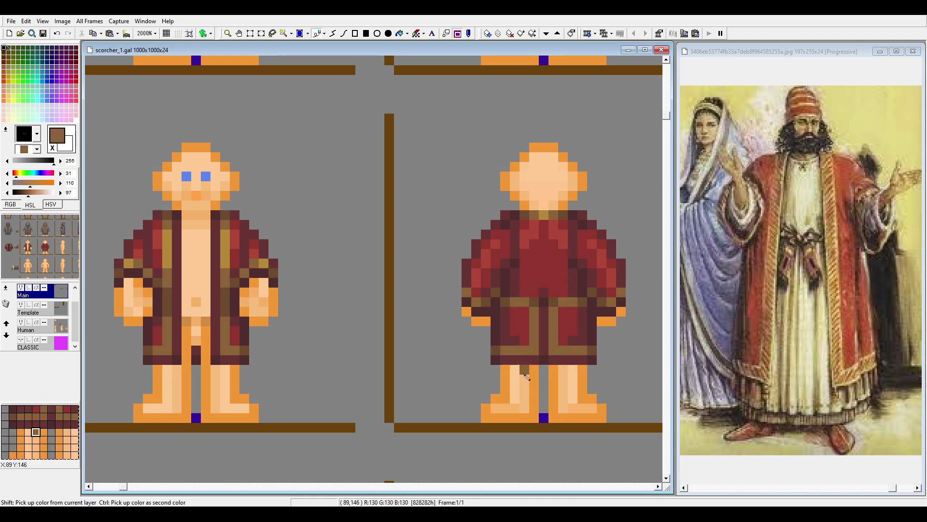
left_click(543, 339, "shift")
mouse_move(534, 355)
left_mouse_down()
mouse_move(534, 307)
mouse_move(553, 346)
left_mouse_up()
left_click_drag(505, 302, 582, 302)
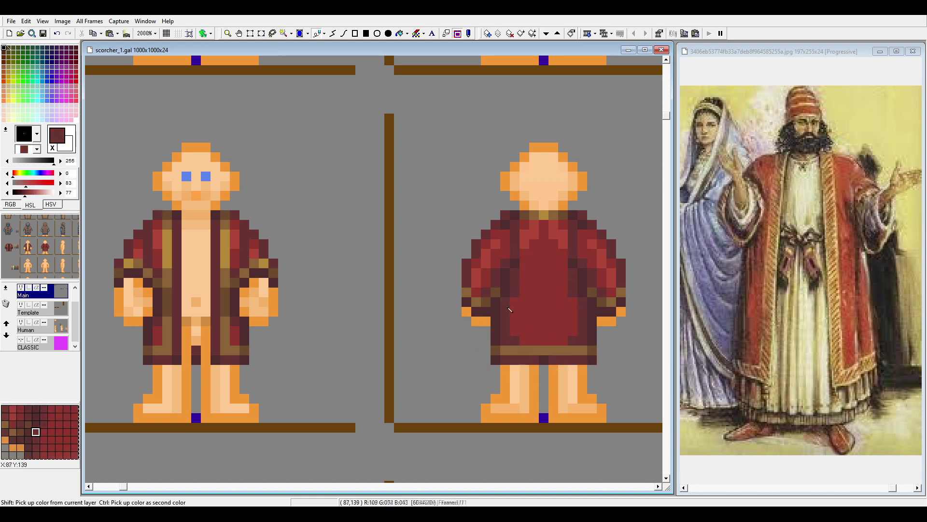
Draw a brown vertical stripe down the middle of the coat's back, with gold highlight pixels
left_click(543, 350, "shift")
mouse_move(543, 345)
left_mouse_down()
mouse_move(544, 220)
mouse_move(538, 227)
left_mouse_up()
left_click(527, 379, "shift")
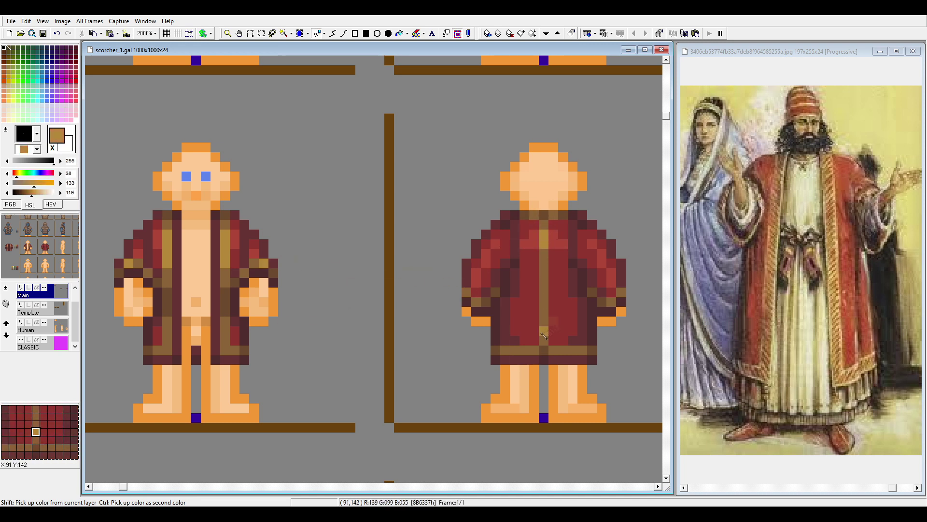
left_click(546, 352, "shift")
left_click(545, 300, "shift")
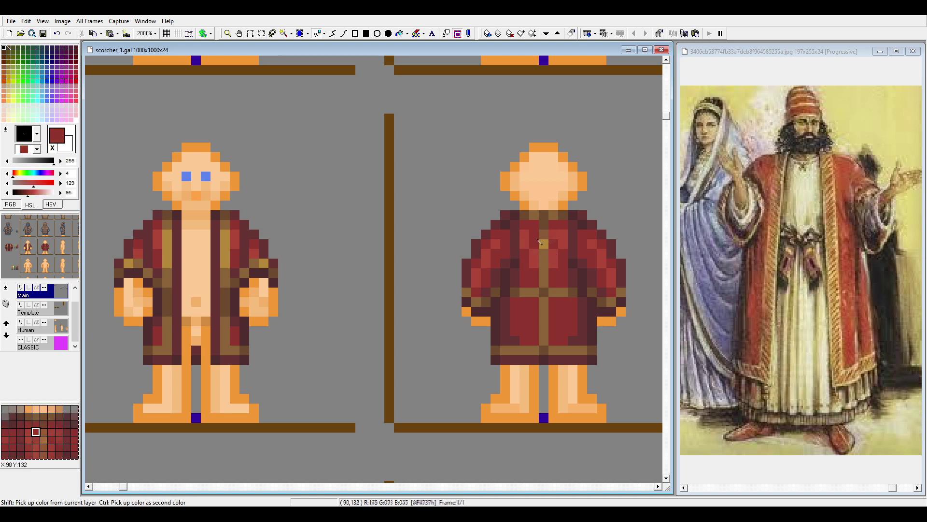
Draw a brown waist band crossing the back stripe, one row higher than before, and refine the shading around it
left_click(572, 362, "shift")
left_click(533, 373, "shift")
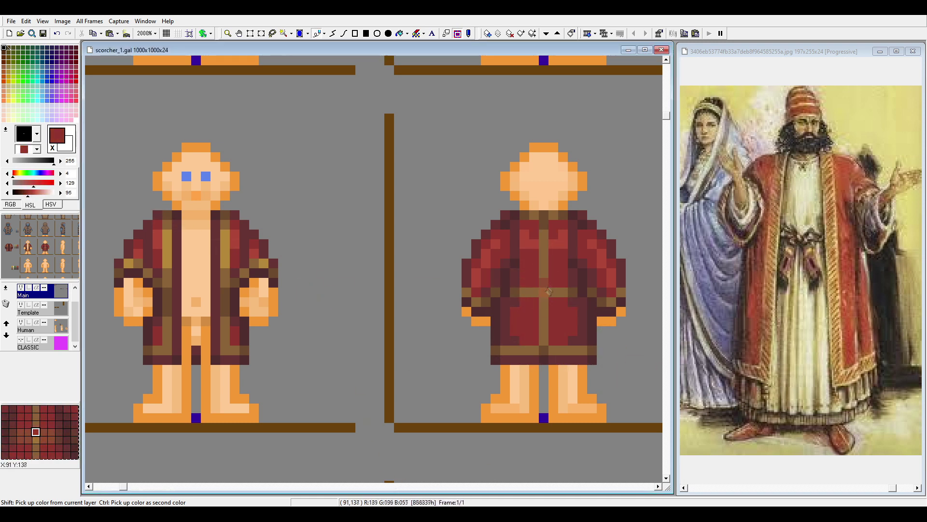
left_click(582, 350, "shift")
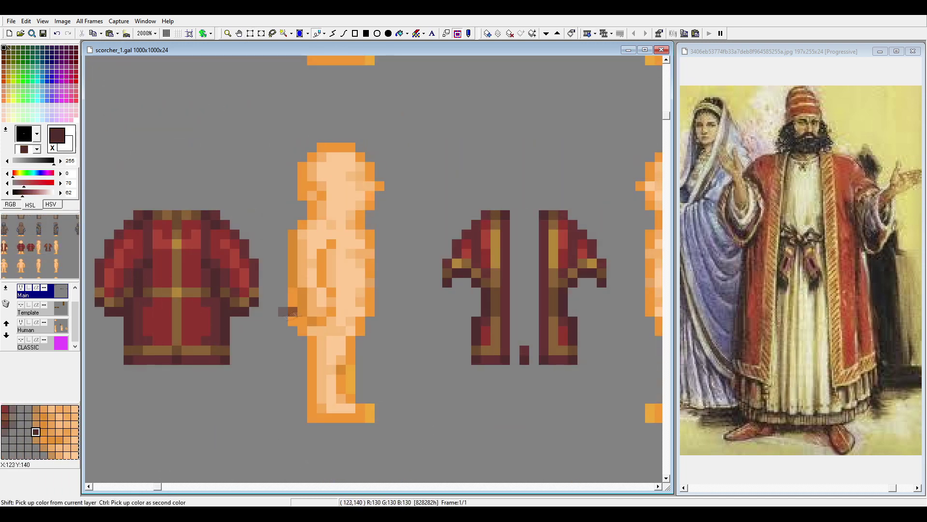
Outline the coat's body and bent sleeve in dark red over the side-view human
left_click(303, 311)
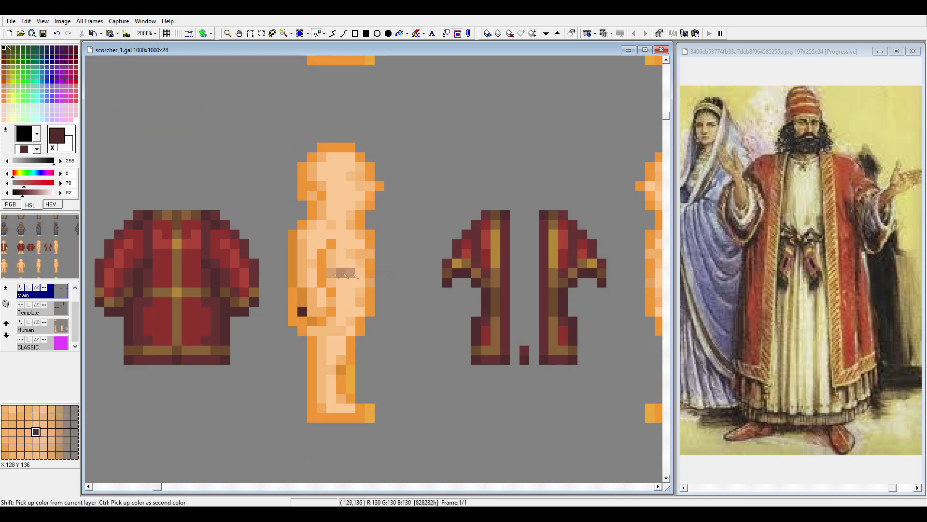
left_click_drag(332, 287, 312, 316)
mouse_move(312, 215)
left_mouse_down()
mouse_move(283, 248)
mouse_move(302, 322)
left_mouse_up()
mouse_move(332, 289)
left_mouse_down()
mouse_move(322, 218)
mouse_move(358, 248)
mouse_move(340, 361)
mouse_move(309, 362)
mouse_move(293, 309)
mouse_move(293, 319)
mouse_move(355, 345)
mouse_move(351, 292)
left_mouse_up()
left_click(283, 311)
key("ctrl+z")
Add brown and gold trim to the side-view coat's collar, front edge, hem and cuff
left_click(296, 316, "ctrl")
left_click(341, 292, "ctrl")
left_click(489, 264, "ctrl")
left_click_drag(293, 293, 323, 282)
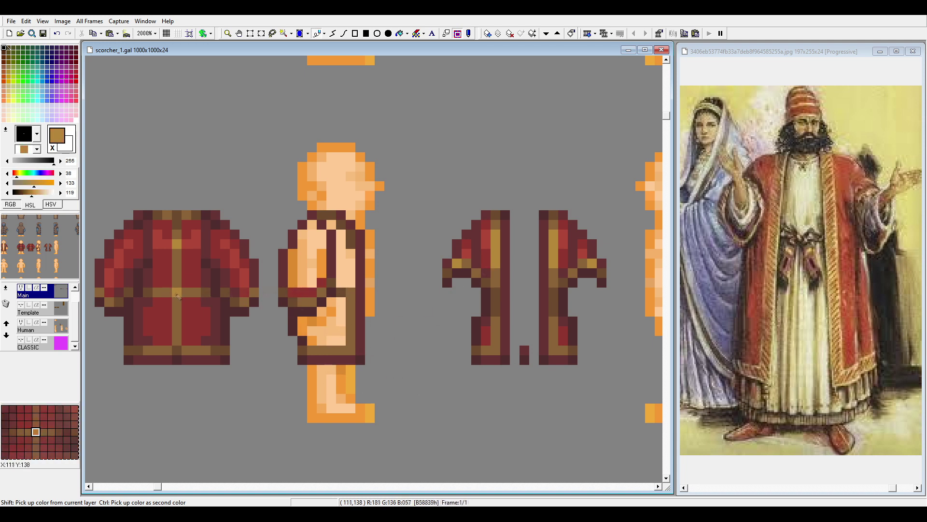
Fill the side-view coat's torso with red and highlight its front trim with gold
left_click(341, 293, "ctrl")
mouse_move(350, 234)
left_mouse_down()
mouse_move(341, 350)
mouse_move(365, 347)
mouse_move(332, 305)
mouse_move(305, 333)
mouse_move(336, 355)
mouse_move(321, 340)
left_mouse_up()
left_click(332, 306, "ctrl")
left_click_drag(341, 288, 342, 228)
left_click(343, 226, "ctrl")
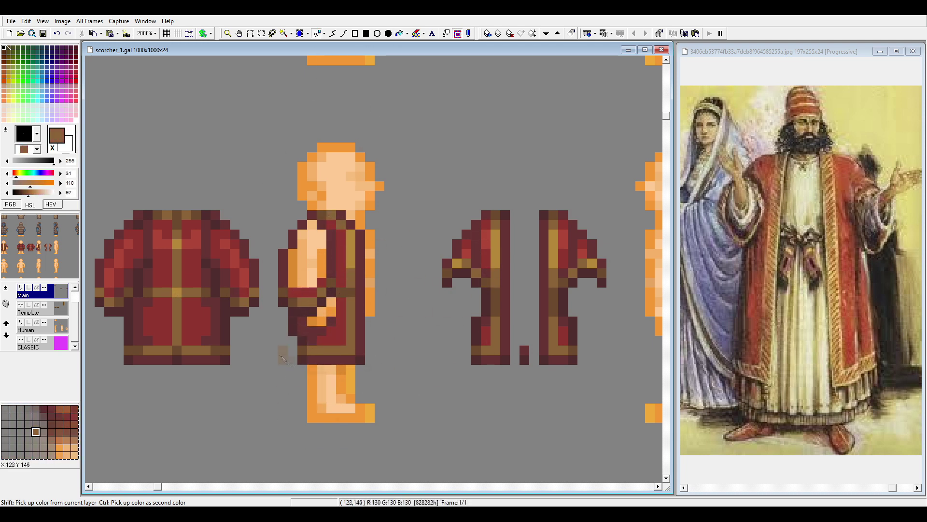
Fill the side-view sleeve with red, add lighter red highlights and dark shadows, and shade the cuff with gold
left_click(316, 290, "ctrl")
mouse_move(309, 302)
left_mouse_down()
mouse_move(334, 292)
mouse_move(322, 252)
mouse_move(319, 285)
left_mouse_up()
left_click(333, 293, "ctrl")
left_click(338, 212, "ctrl")
left_click(322, 291, "ctrl")
mouse_move(293, 232)
left_mouse_down()
mouse_move(328, 285)
mouse_move(330, 311)
left_mouse_up()
left_click(353, 301, "ctrl")
left_click(303, 301, "ctrl")
left_click_drag(294, 232, 300, 273)
left_click(298, 294, "ctrl")
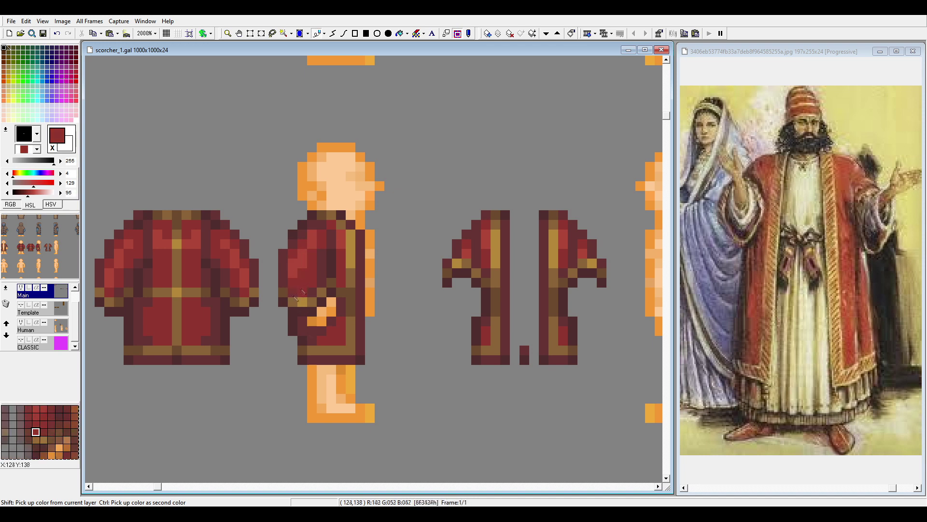
Retouch the side-view sleeve's shading and extend the coat's hem by one pixel at the back
left_click(296, 275, "ctrl")
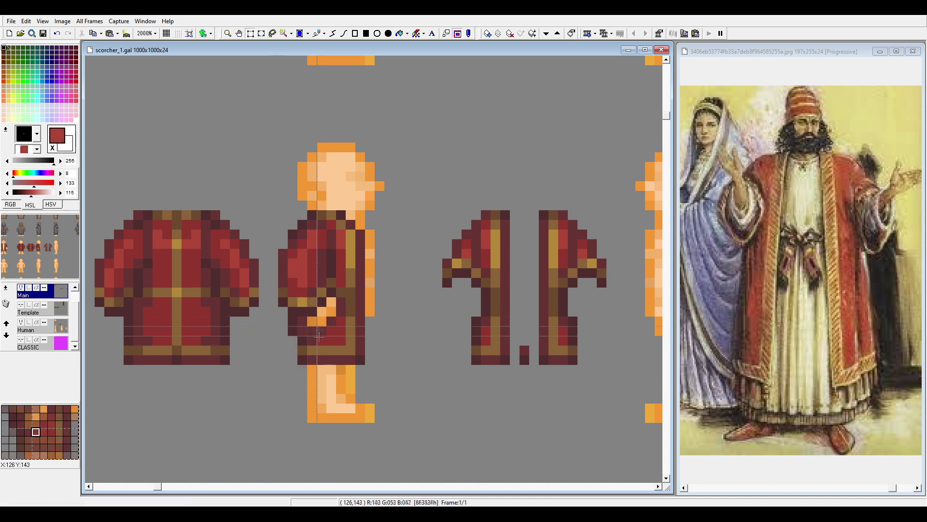
left_click(335, 312, "ctrl")
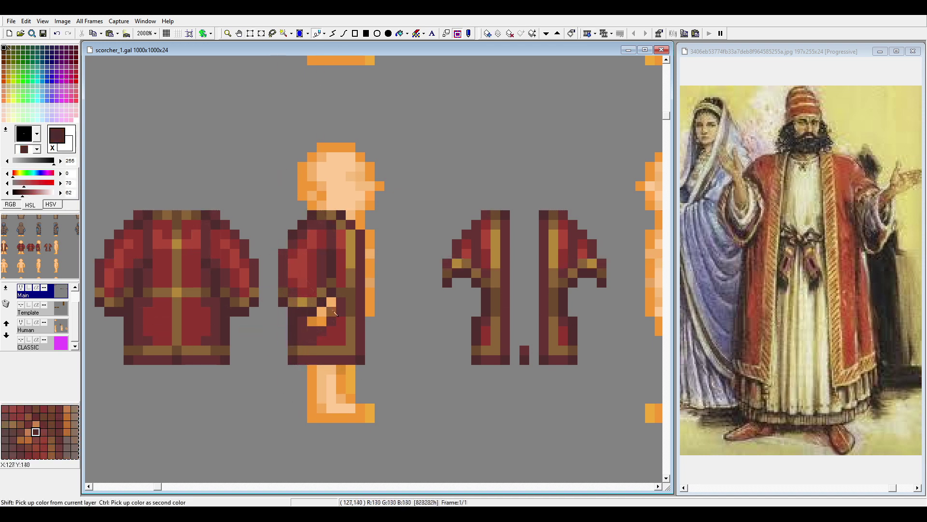
left_click(334, 312, "ctrl")
On the red-eyed human's front view, extend the coat's dark sleeve outlines down around both hands
key("minus")
left_click_drag(404, 255, 343, 328)
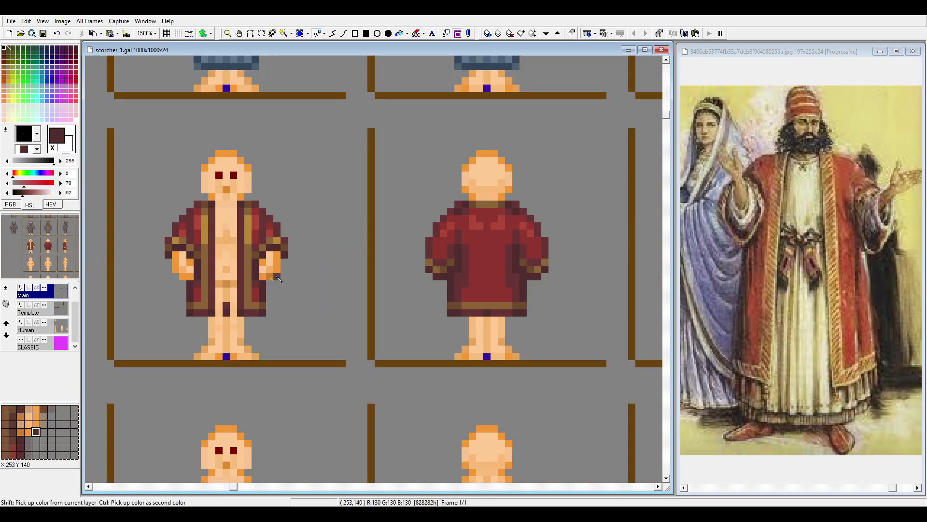
left_click(213, 330, "ctrl")
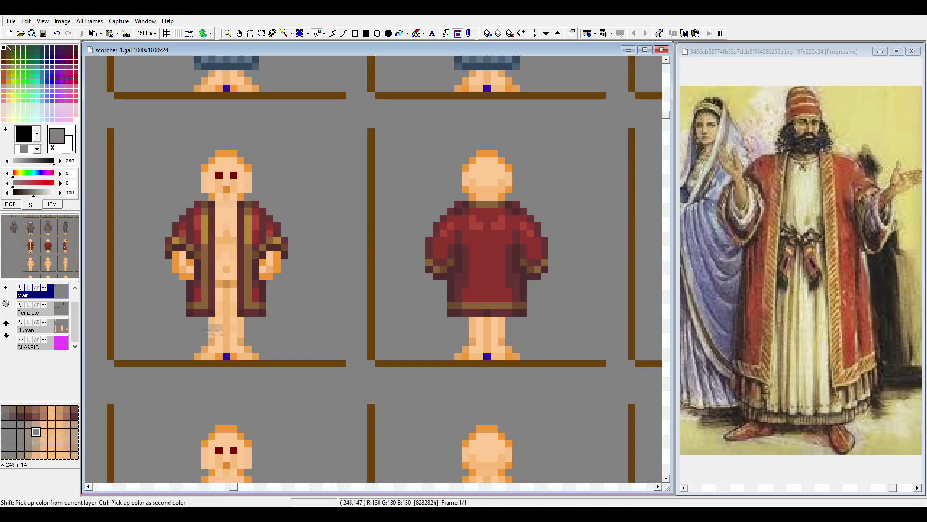
left_click(166, 263, "ctrl")
left_click(442, 272, "ctrl")
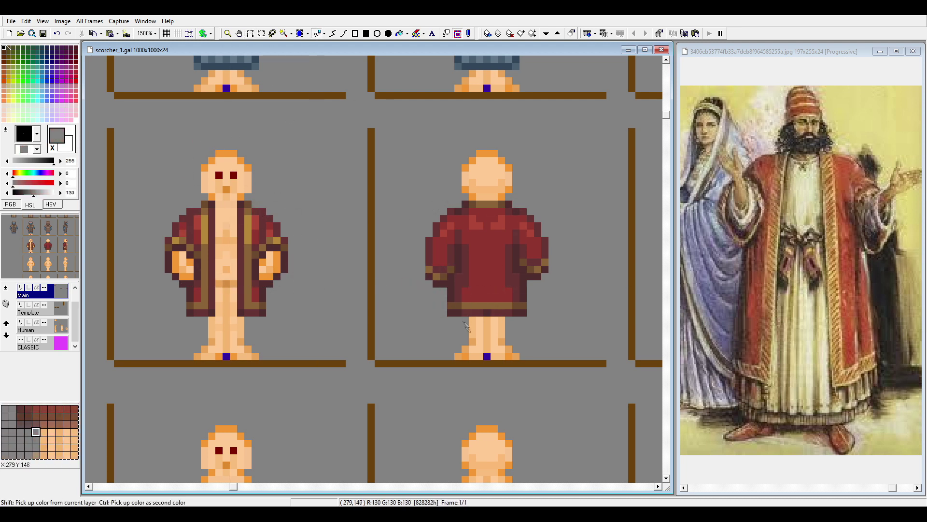
Redraw the red-eyed human's front cuffs with brown and gold trim, and retouch the back-view coat's highlights
key("b")
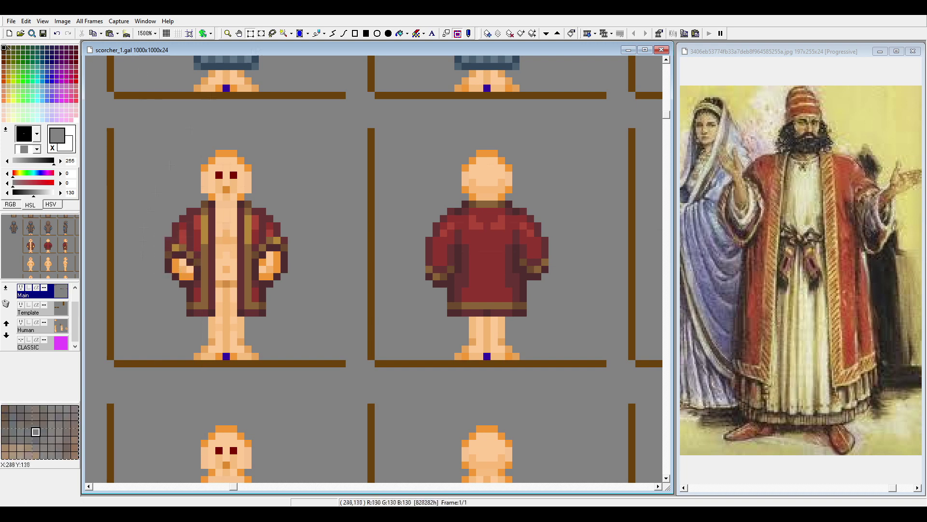
left_click_drag(179, 186, 180, 345)
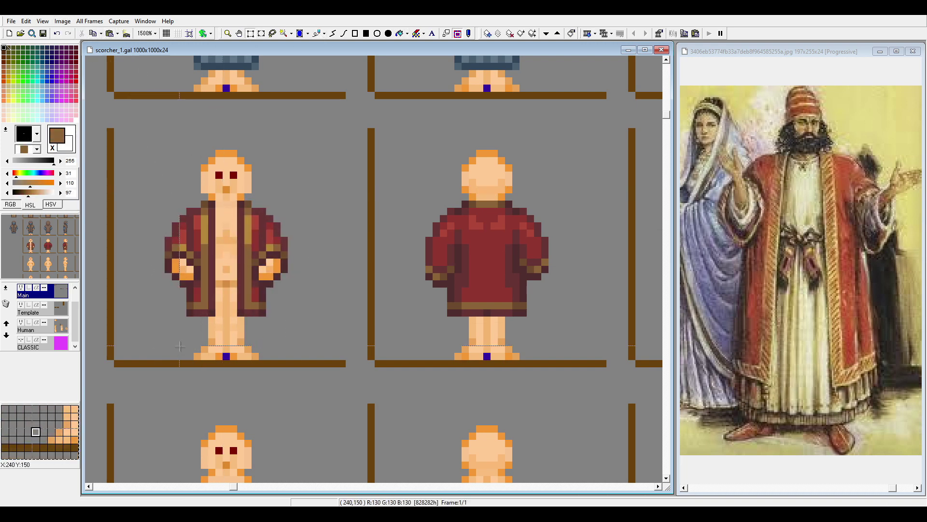
left_click(451, 311, "ctrl")
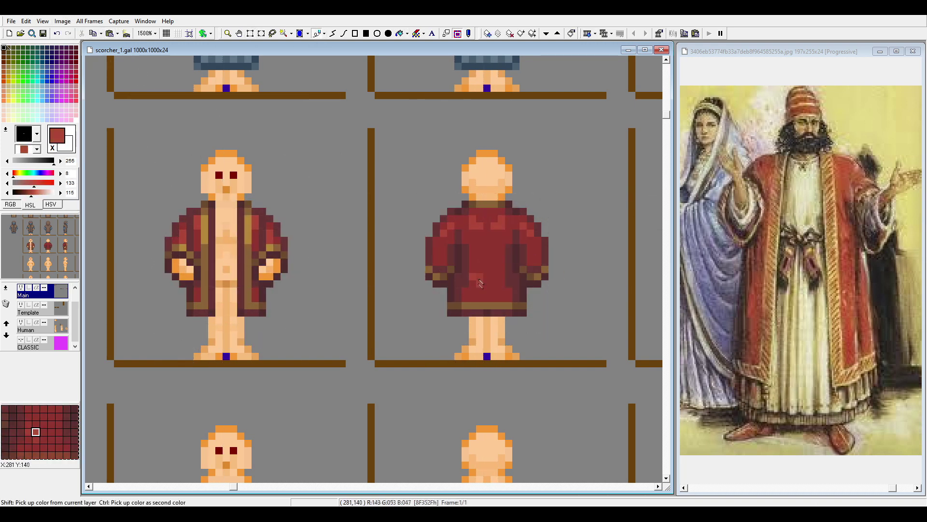
Redraw the red-eyed human's side-view sleeve so that it covers the hand, with dark outline, red fill and brown cuff
scroll(296, 466, "right", 3)
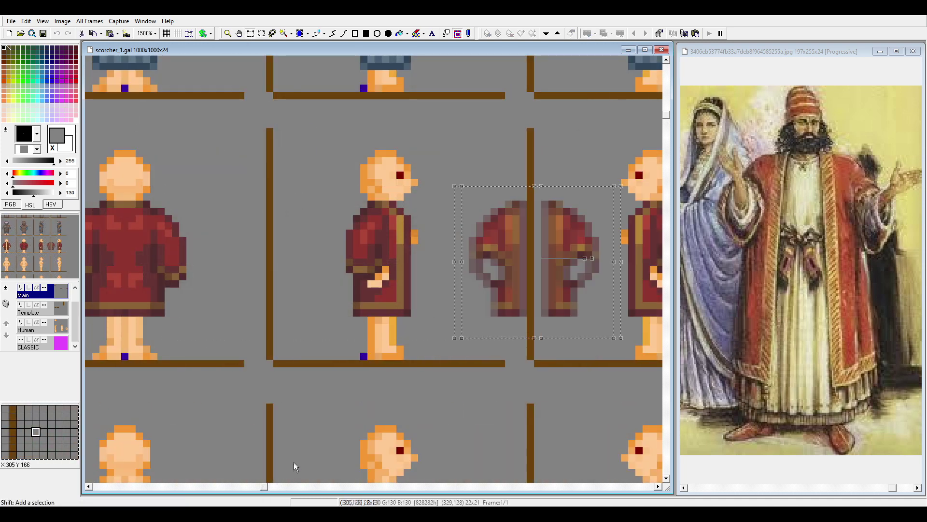
left_click_drag(382, 258, 346, 280)
left_click(387, 265, "ctrl")
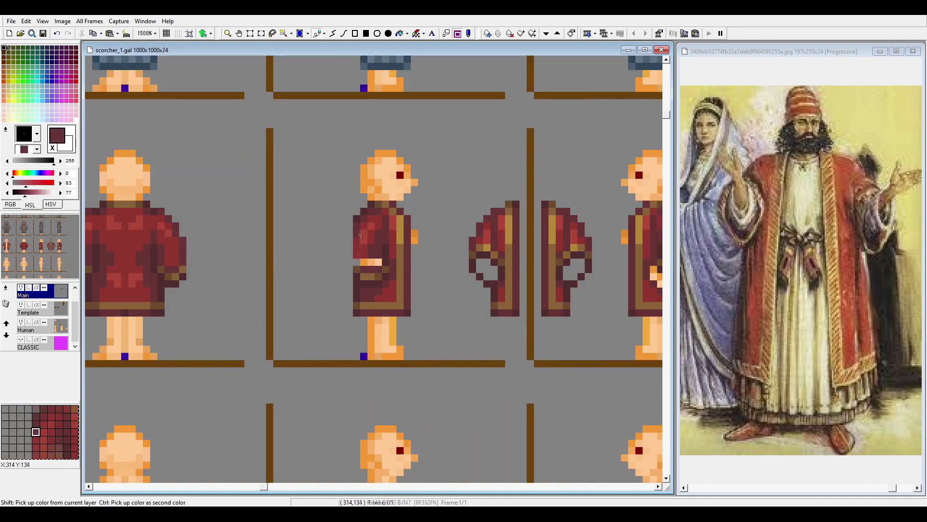
left_click(361, 308, "ctrl")
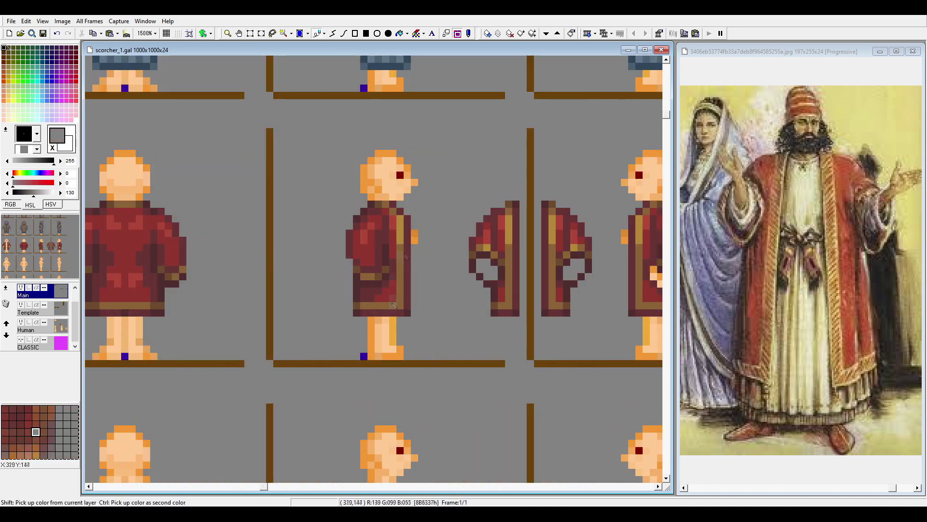
Retouch the red-eyed human's side-view coat trim and mirror the finished coat onto the opposite side view
left_click(397, 278, "ctrl")
scroll(252, 280, "left", 5)
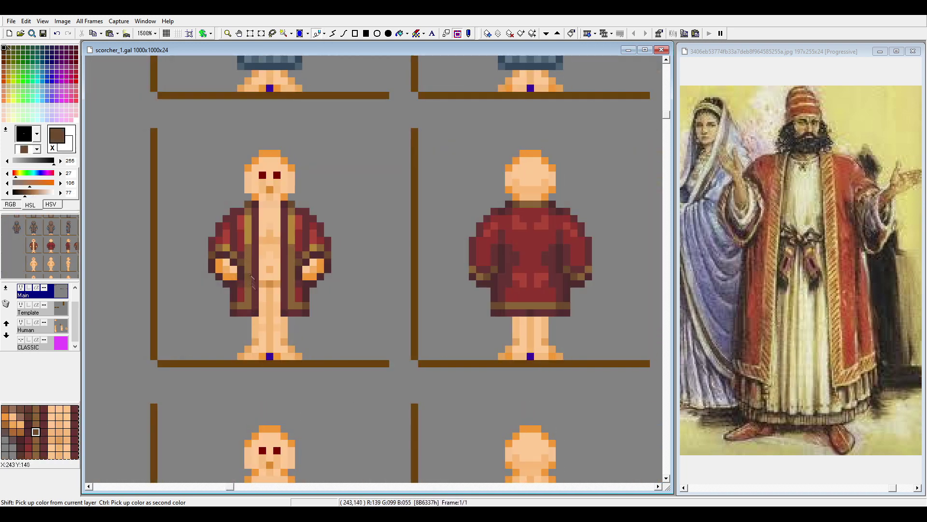
scroll(338, 290, "right", 5)
scroll(338, 289, "left", 5)
scroll(338, 289, "right", 5)
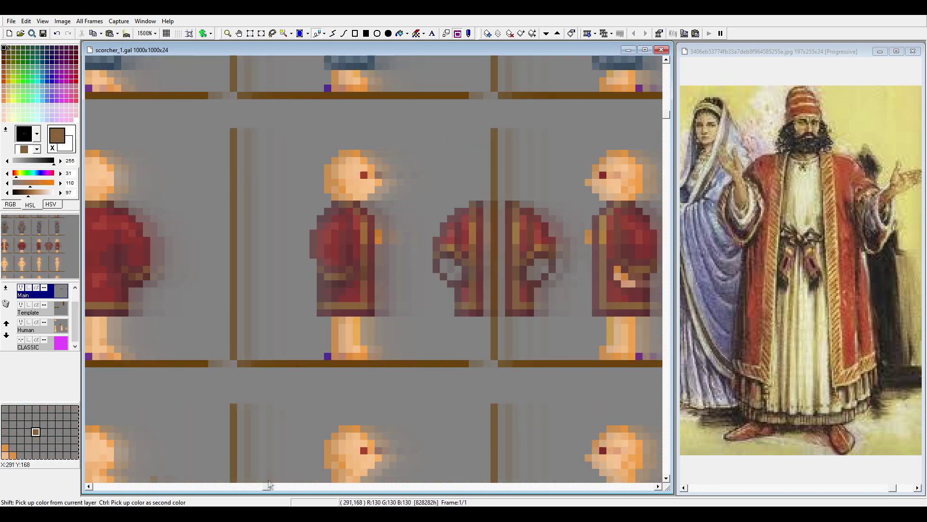
key("ctrl+z")
key("ctrl+z")
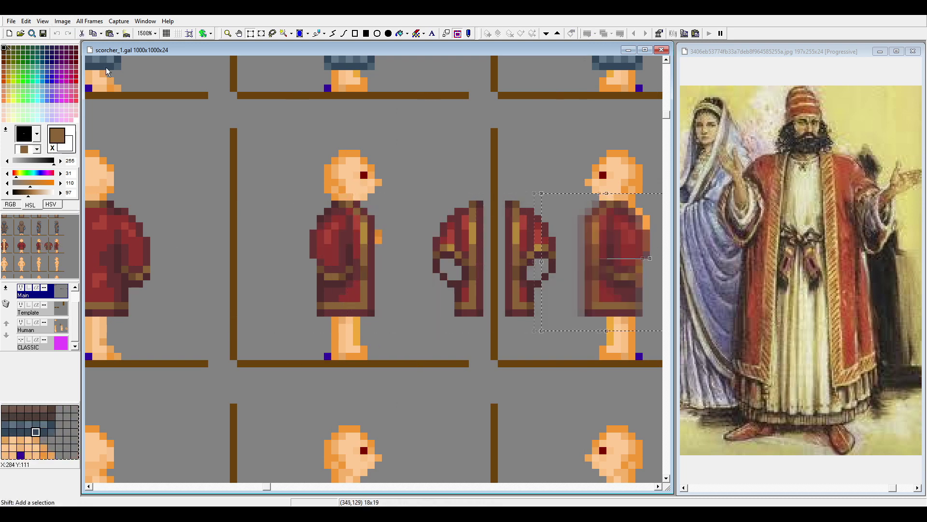
scroll(304, 283, "down", 3)
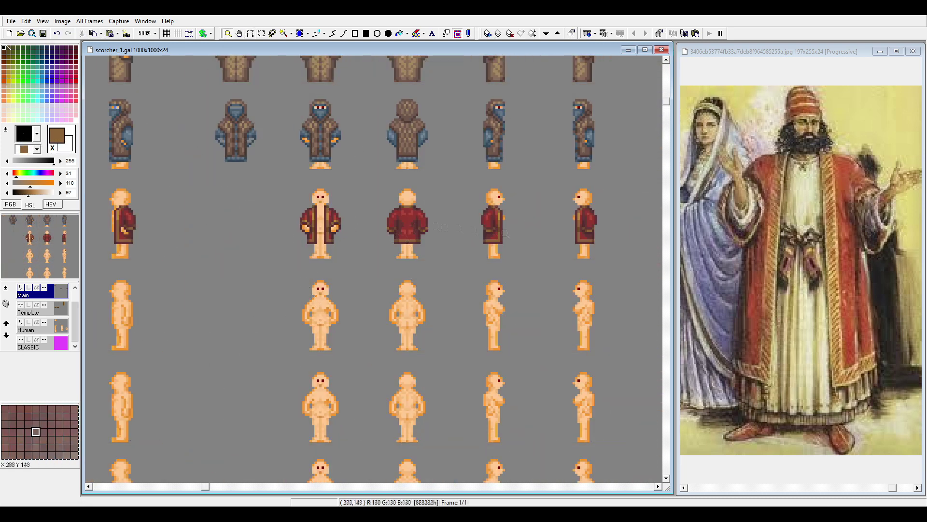
scroll(346, 253, "up", 2)
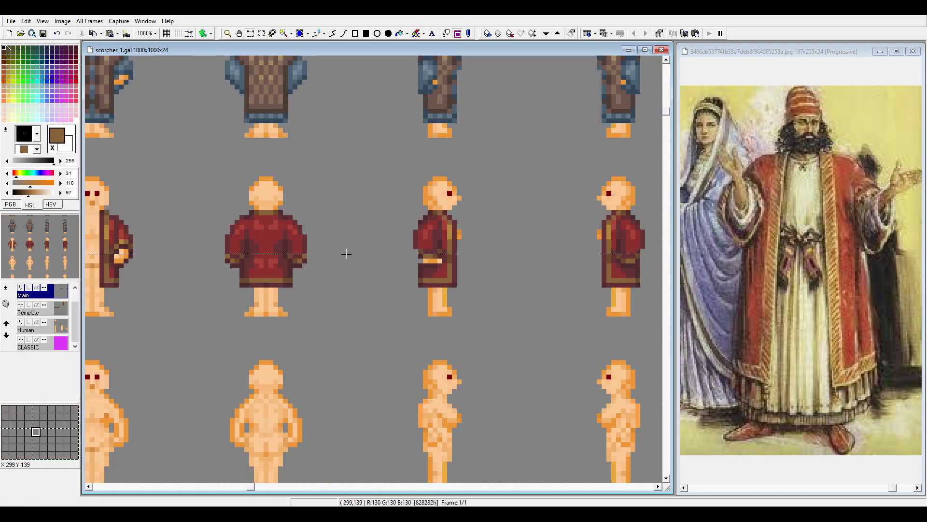
right_click(414, 255)
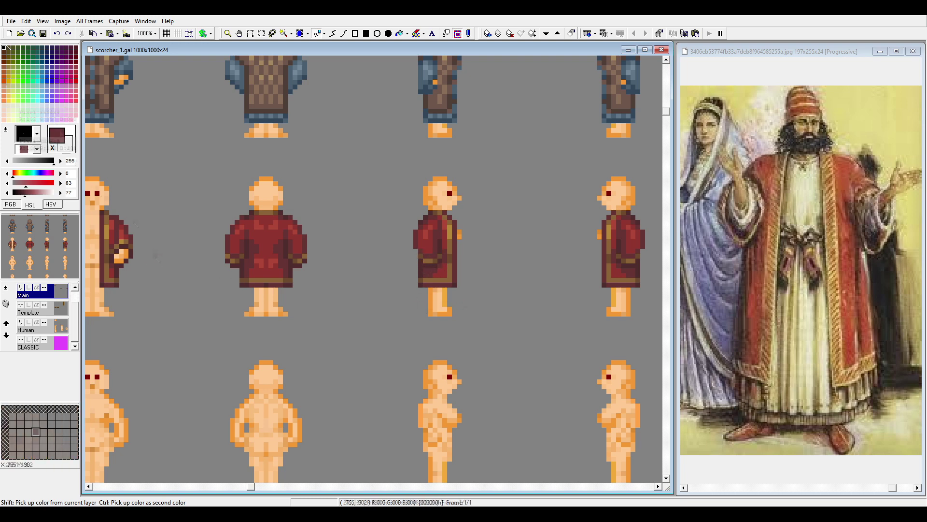
scroll(158, 273, "left", 3)
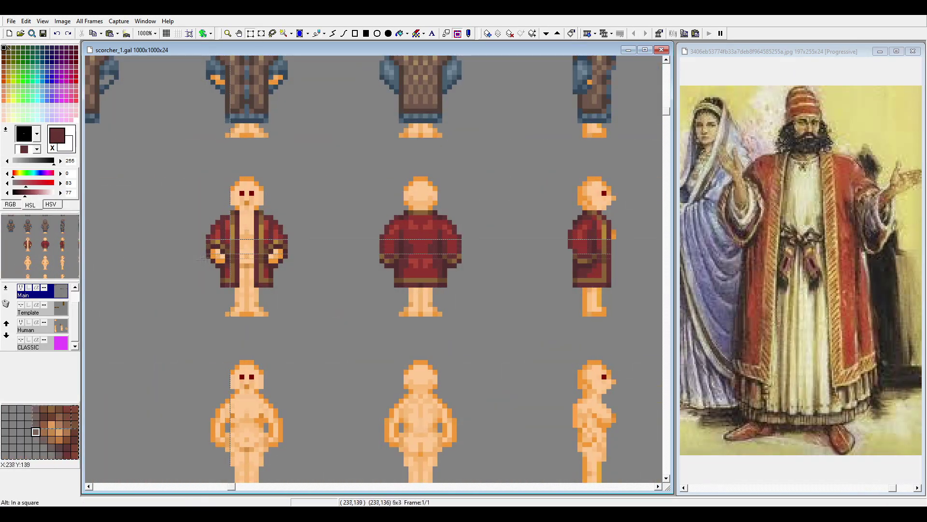
Draw a turban's dark maroon outline and brow band with a gold stripe over the blue-eyed human's front-view head
right_click(201, 261)
left_click_drag(278, 285, 260, 202)
key("ctrl+z")
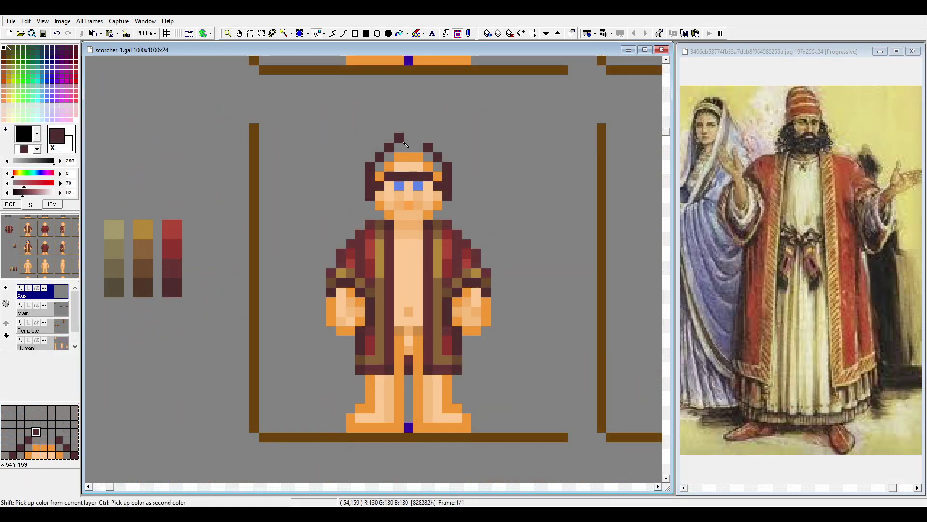
left_click_drag(406, 141, 418, 139)
right_click(144, 272)
left_click_drag(379, 169, 437, 169)
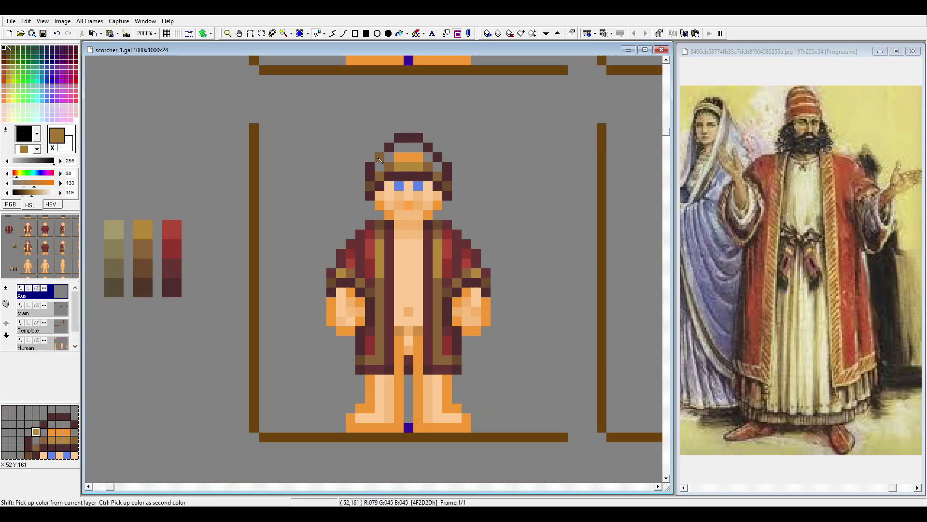
Raise the front-view turban's top and fill it with red and gold stripes, brown edges and lighter red highlights
left_click_drag(372, 145, 381, 169)
mouse_move(380, 128)
left_mouse_down()
mouse_move(438, 144)
mouse_move(399, 138)
mouse_move(422, 160)
left_mouse_up()
right_click(171, 260)
left_click(379, 167)
left_click(437, 167)
right_click(172, 288)
right_click(172, 230)
right_click(415, 137)
right_click(386, 250)
Paste a copy of the front-view turban beside the blue-eyed human's back view and start the turban covering the back of the head
scroll(387, 251, "right", 5)
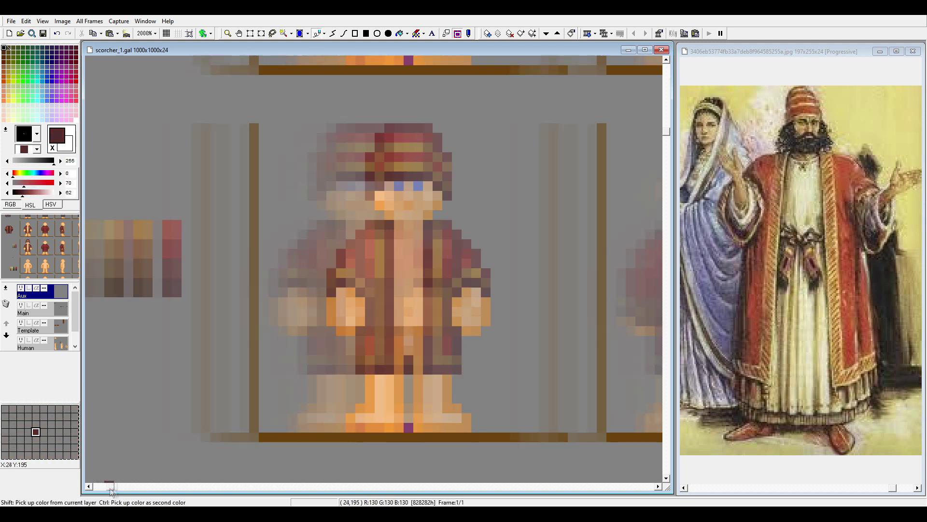
key("ctrl+v")
scroll(338, 270, "down", 5)
left_click_drag(258, 299, 323, 292)
right_click(293, 263)
right_click(293, 253)
mouse_move(263, 283)
left_mouse_down()
mouse_move(295, 272)
mouse_move(260, 290)
mouse_move(237, 280)
mouse_move(314, 254)
mouse_move(277, 248)
mouse_move(284, 258)
mouse_move(272, 261)
mouse_move(311, 290)
mouse_move(323, 274)
mouse_move(314, 250)
mouse_move(245, 283)
mouse_move(302, 273)
mouse_move(257, 278)
mouse_move(275, 262)
mouse_move(330, 349)
mouse_move(300, 254)
mouse_move(237, 290)
mouse_move(319, 275)
mouse_move(283, 272)
mouse_move(308, 292)
left_mouse_up()
Color the back-view turban with red and gold stripes and light red highlights, then repaint its upper gold stripe red
right_click(293, 235)
right_click(418, 264)
right_click(319, 330)
right_click(293, 272)
right_click(319, 333)
right_click(293, 254)
scroll(169, 285, "left", 5)
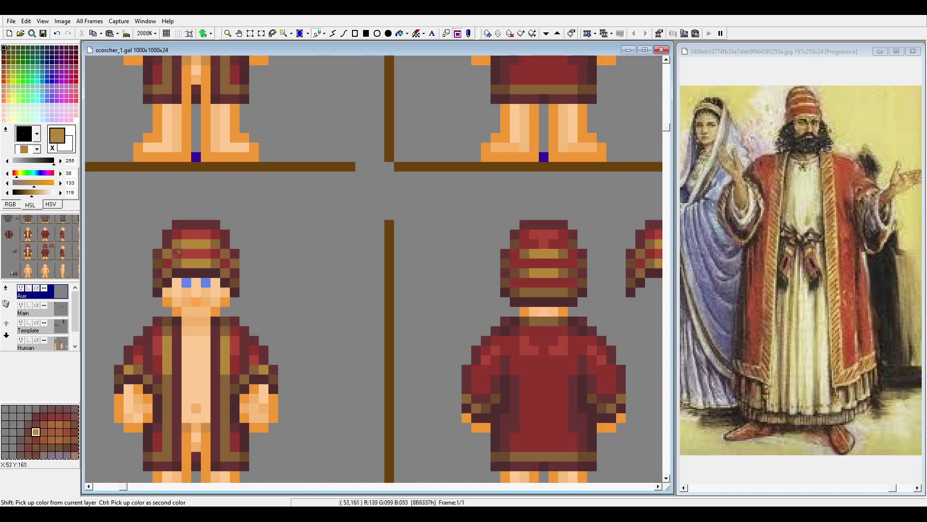
right_click(176, 251)
left_click_drag(530, 254, 558, 254)
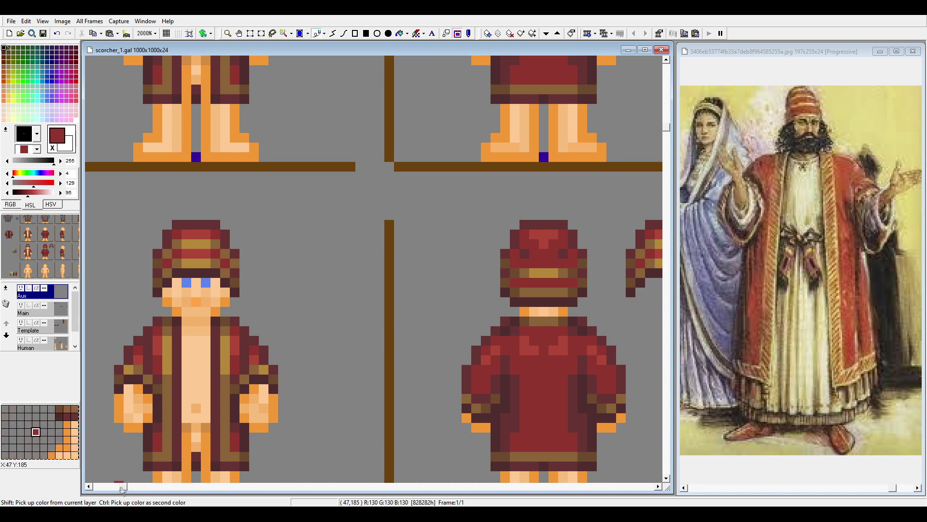
Draw the turban's maroon outline with dark and brown brim bands on the blue-eyed human's side-view head
left_click_drag(121, 489, 168, 489)
right_click(264, 280)
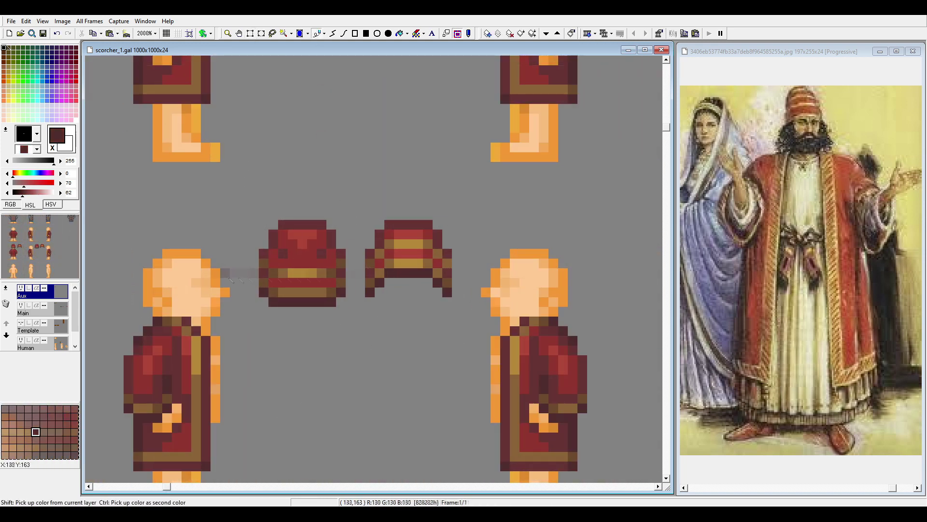
mouse_move(183, 233)
left_mouse_down()
mouse_move(138, 244)
mouse_move(139, 308)
mouse_move(129, 256)
mouse_move(153, 291)
mouse_move(192, 278)
mouse_move(138, 292)
left_mouse_up()
right_click(138, 292)
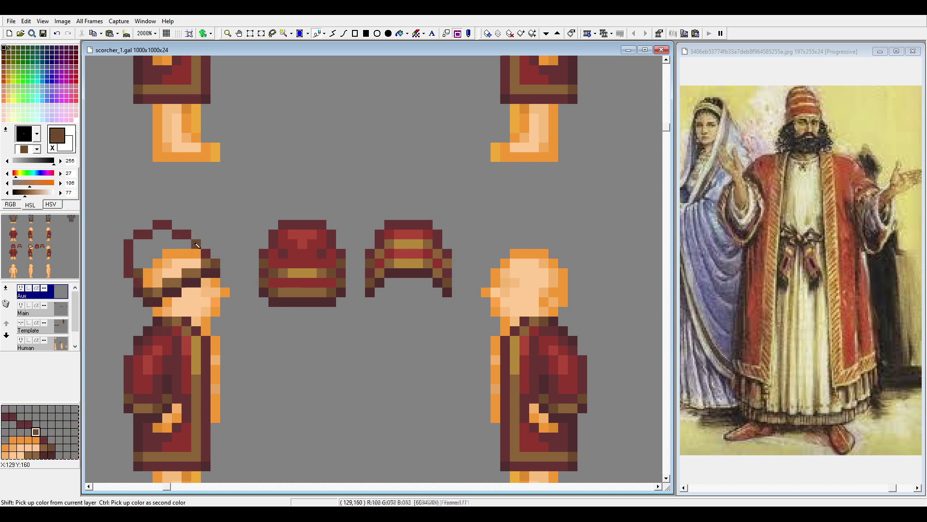
left_click(171, 261)
Fill the side-view turban with red, add slanted gold stripes and lighter red highlights, and darken the folds at the back
scroll(251, 261, "left", 5)
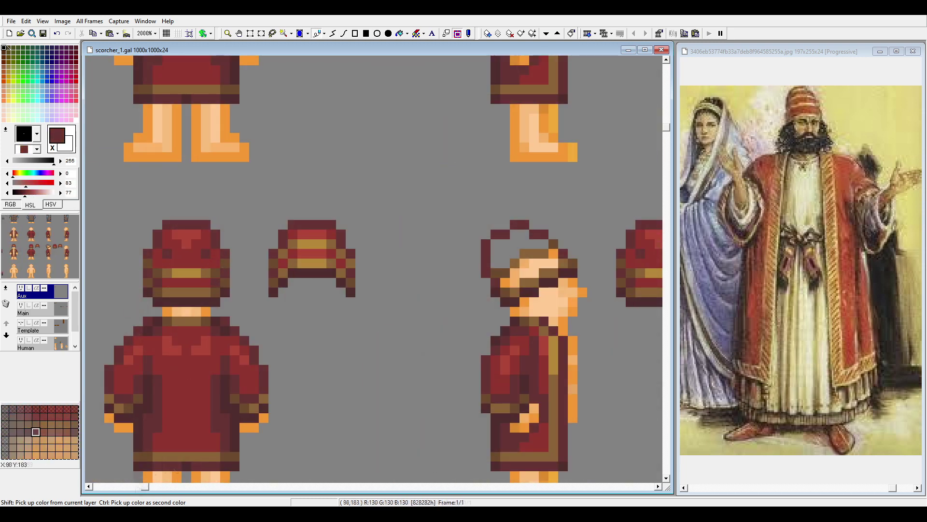
scroll(331, 255, "right", 4)
left_click(338, 255)
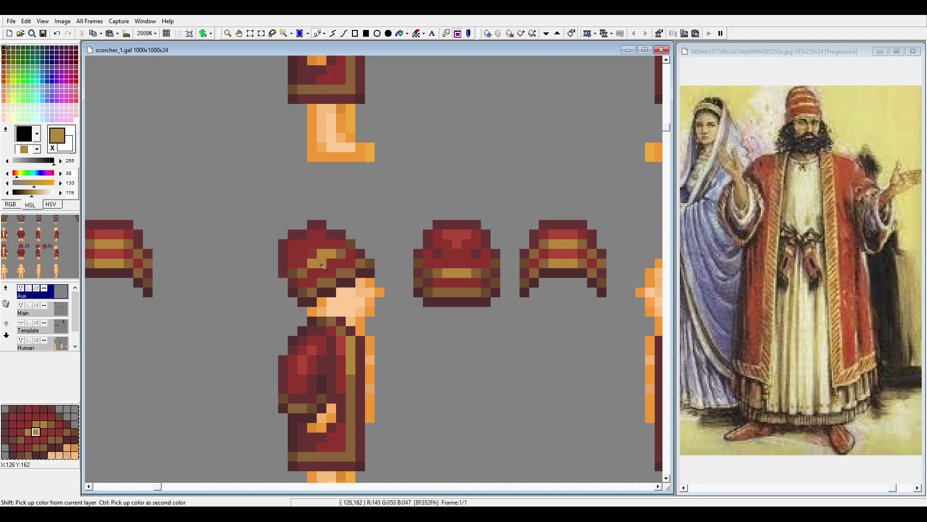
mouse_move(289, 263)
left_mouse_down()
mouse_move(321, 274)
mouse_move(305, 288)
left_mouse_up()
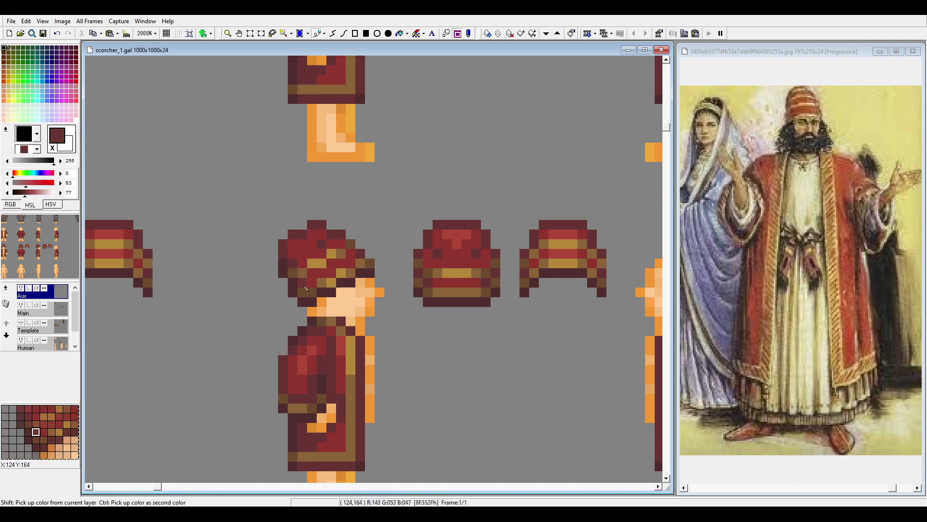
right_click(293, 234)
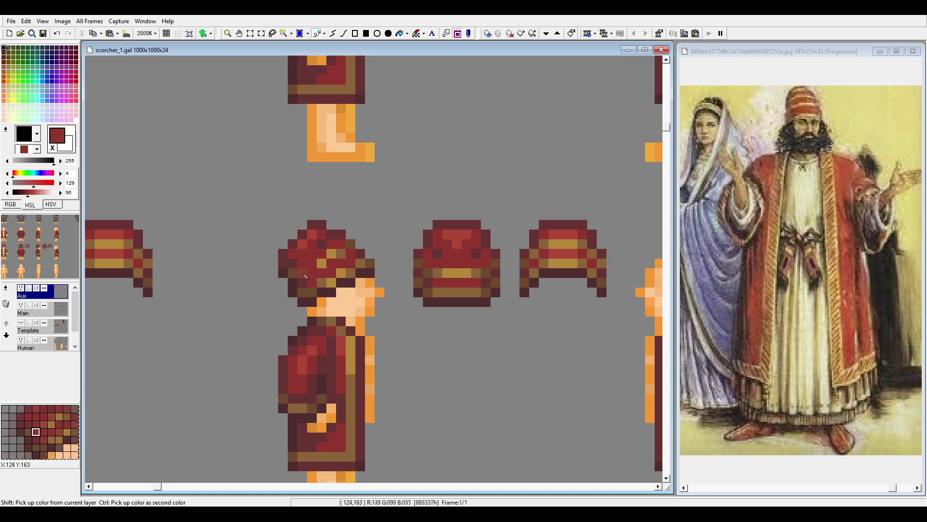
left_click(341, 311)
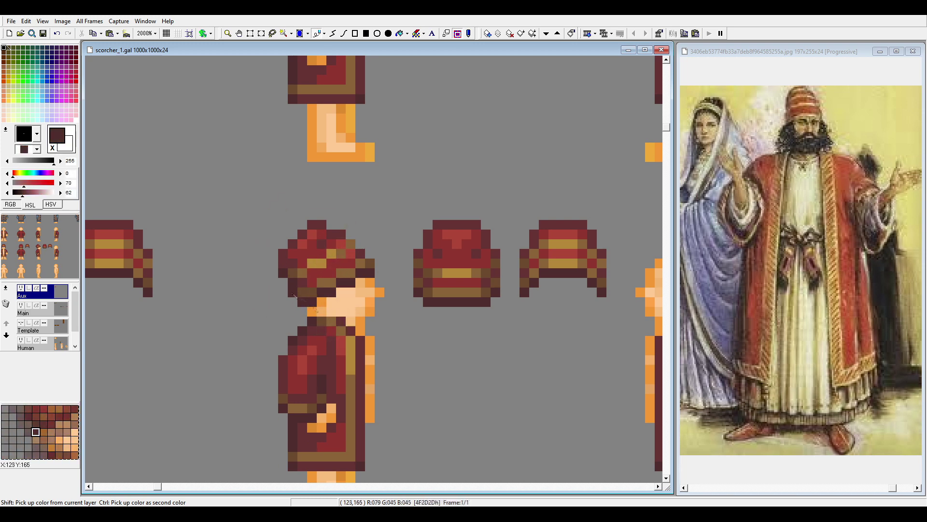
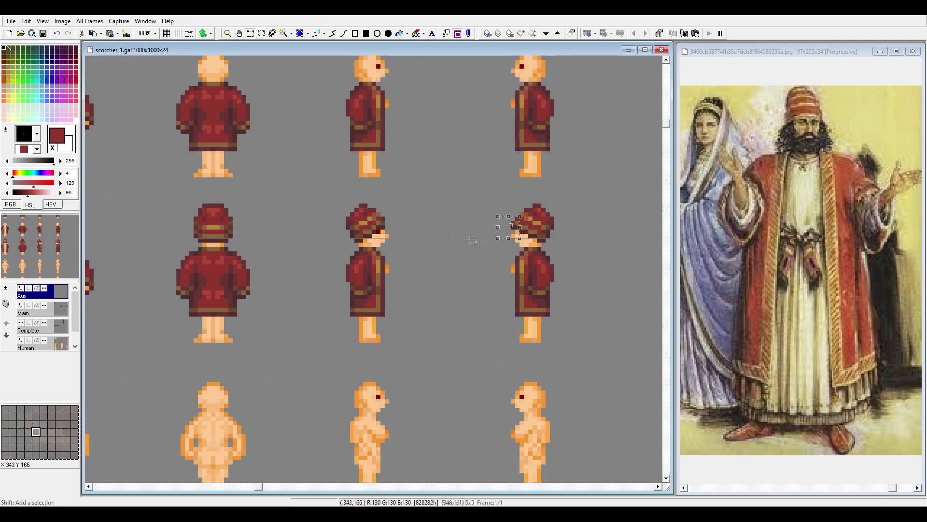
Shift the red-eyed human's mirrored side-view turban one pixel toward the face
left_click(497, 293)
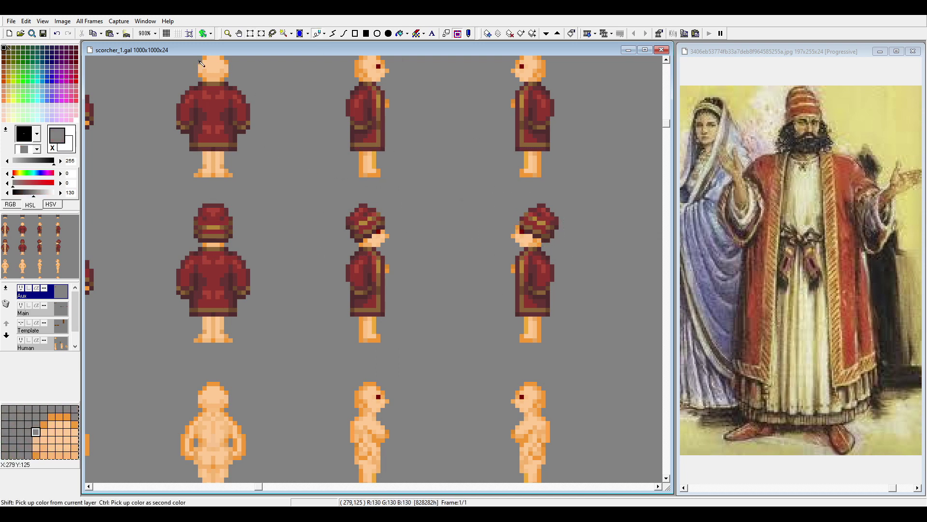
key("ctrl+z")
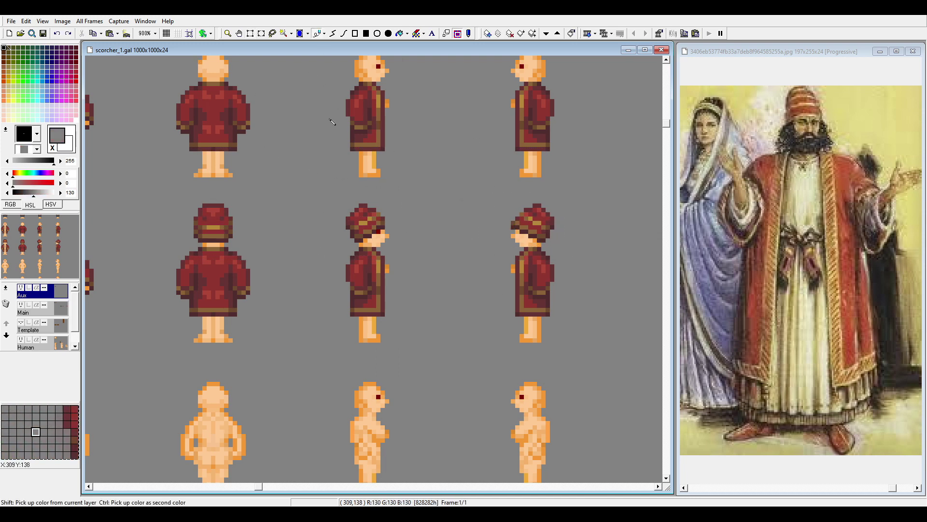
scroll(374, 269, "right", 1)
Outline a black stillsuit on the next blue-eyed human's front view, including arm, legs, feet, center seam and waist line
left_click(315, 254, "ctrl")
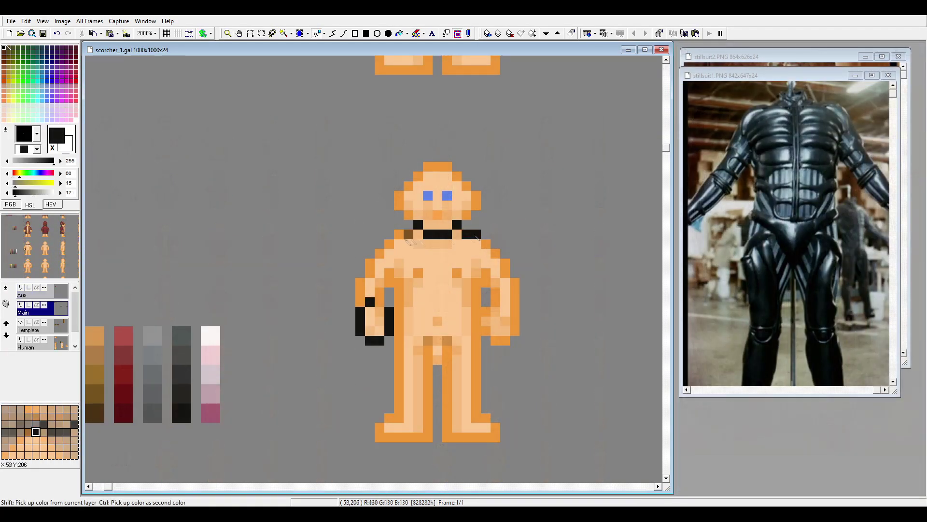
mouse_move(406, 237)
left_mouse_down()
mouse_move(361, 300)
mouse_move(400, 306)
mouse_move(377, 344)
mouse_move(433, 429)
mouse_move(453, 417)
mouse_move(430, 424)
left_mouse_up()
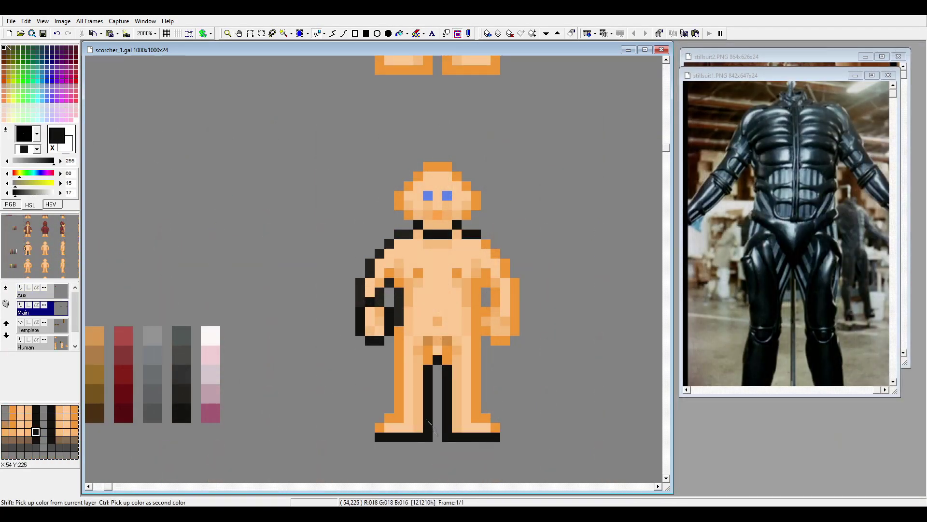
mouse_move(457, 344)
left_mouse_down()
mouse_move(440, 331)
mouse_move(486, 352)
mouse_move(461, 375)
mouse_move(436, 381)
mouse_move(445, 307)
mouse_move(400, 342)
mouse_move(369, 329)
mouse_move(419, 265)
mouse_move(422, 302)
mouse_move(388, 293)
mouse_move(368, 330)
left_mouse_up()
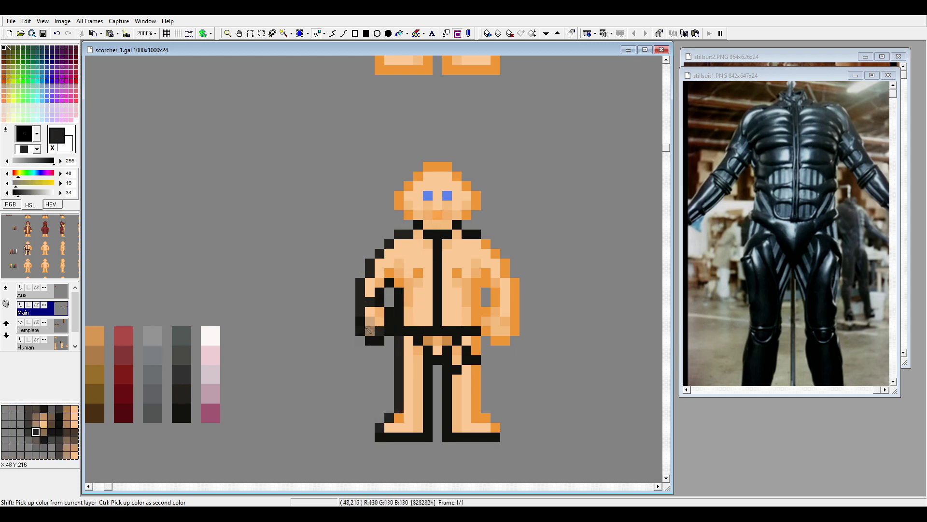
Fill one half of the front-view stillsuit with dark grey shades, with ribbed bands across the chest and abdomen
mouse_move(415, 289)
left_mouse_down()
mouse_move(418, 381)
mouse_move(446, 348)
mouse_move(351, 435)
mouse_move(405, 423)
mouse_move(446, 296)
left_mouse_up()
mouse_move(408, 269)
left_mouse_down()
mouse_move(430, 254)
mouse_move(420, 241)
mouse_move(374, 321)
left_mouse_up()
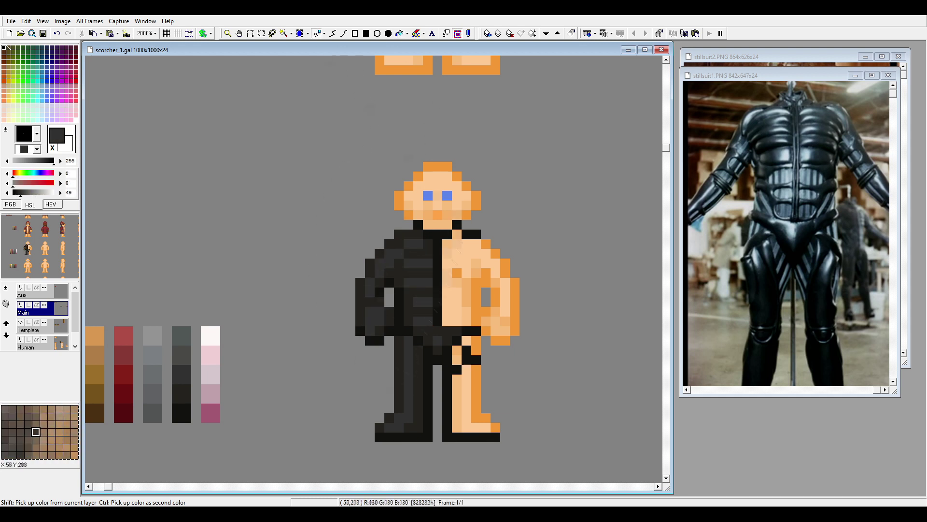
left_click(419, 428, "shift")
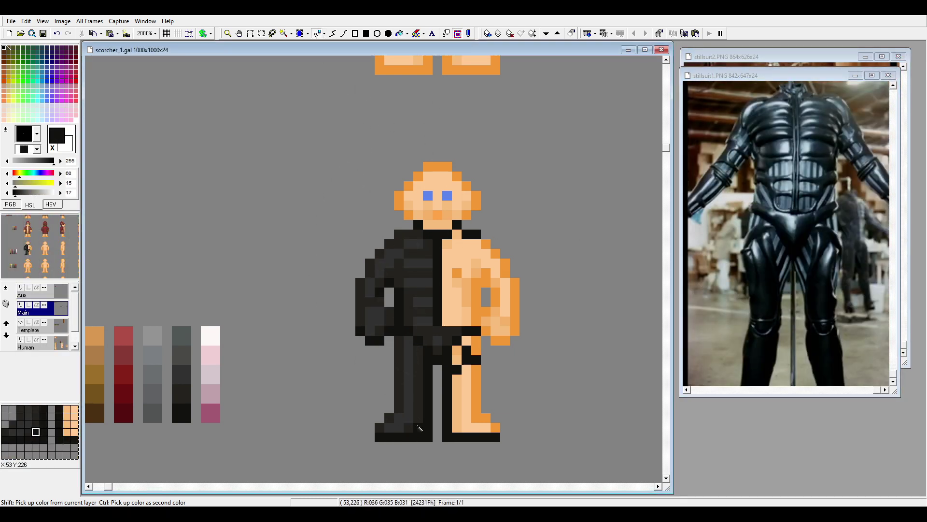
Add knee and boot shadows and lighter grey highlights to the shaded stillsuit half, then mirror it onto the other half
left_click(409, 425, "ctrl")
right_click(377, 283)
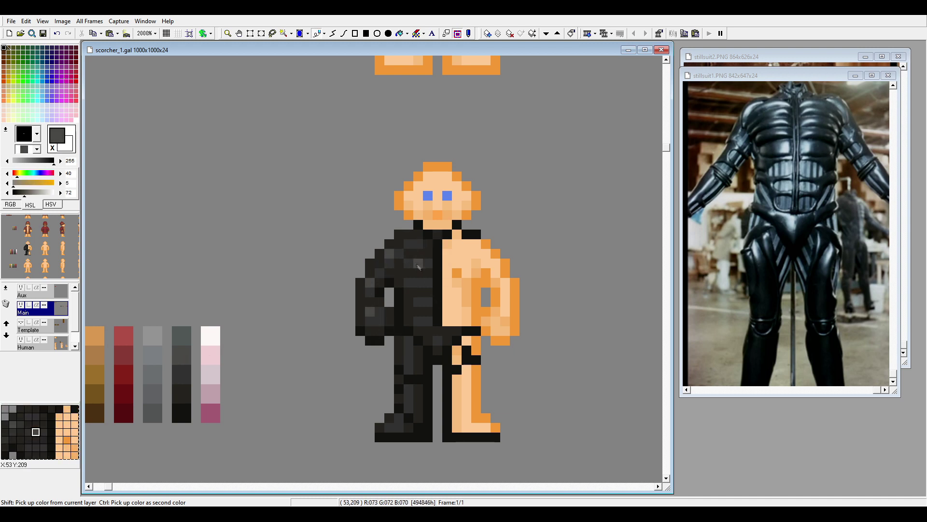
right_click(418, 288)
left_click(403, 393, "ctrl")
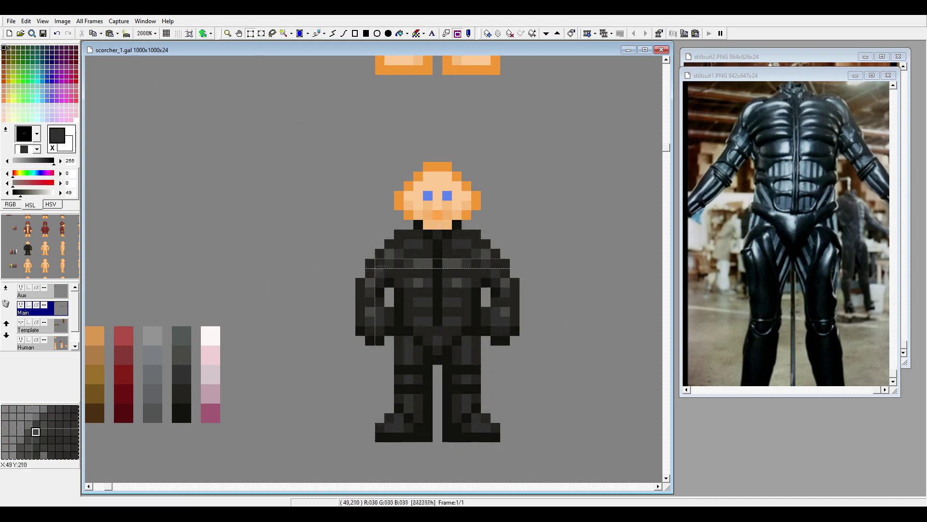
Retouch the front-view stillsuit's center seam, chest, abdomen and leg shading with dark and lighter greys
left_click(438, 309, "ctrl")
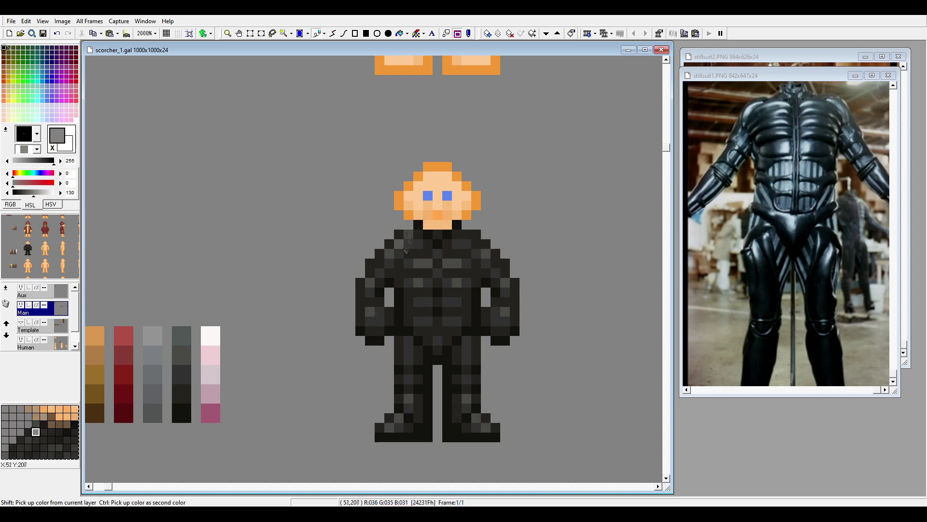
left_click(417, 224, "ctrl")
left_click(474, 355, "ctrl")
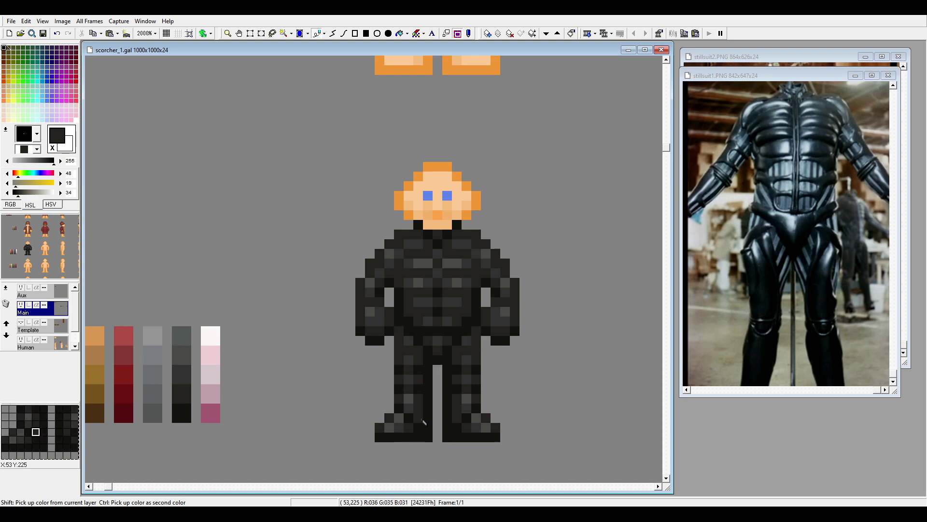
left_click(408, 287, "ctrl")
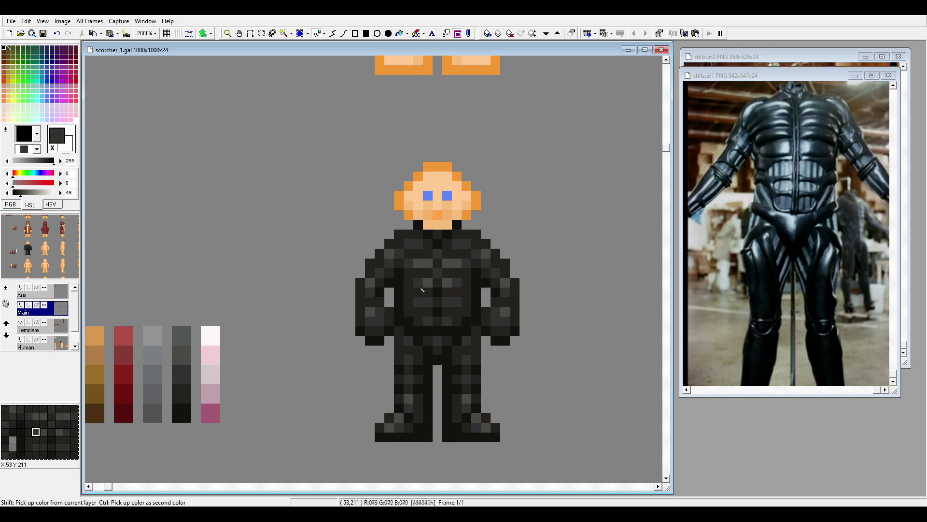
Paste a copy of the front-view stillsuit onto the back view and bring up the suit's back in the reference photo
scroll(114, 239, "down", 2)
scroll(114, 239, "up", 1)
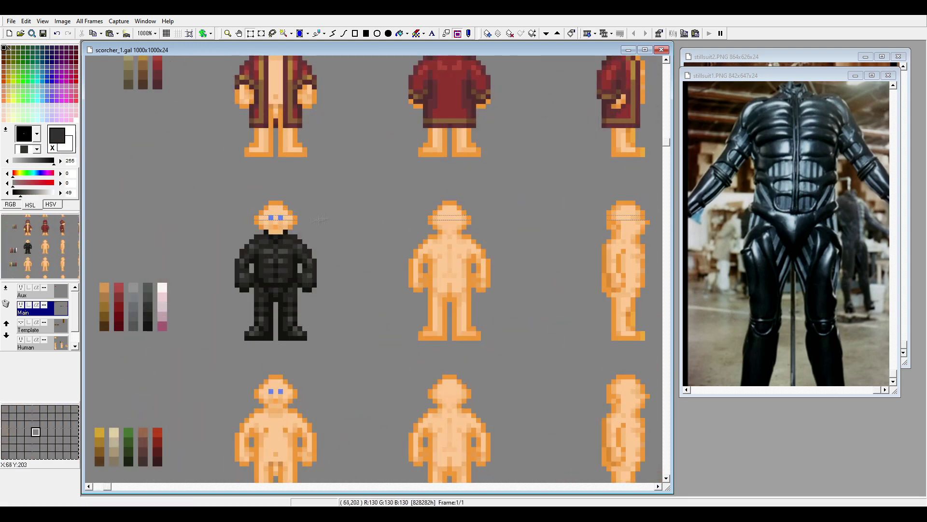
key("ctrl+v")
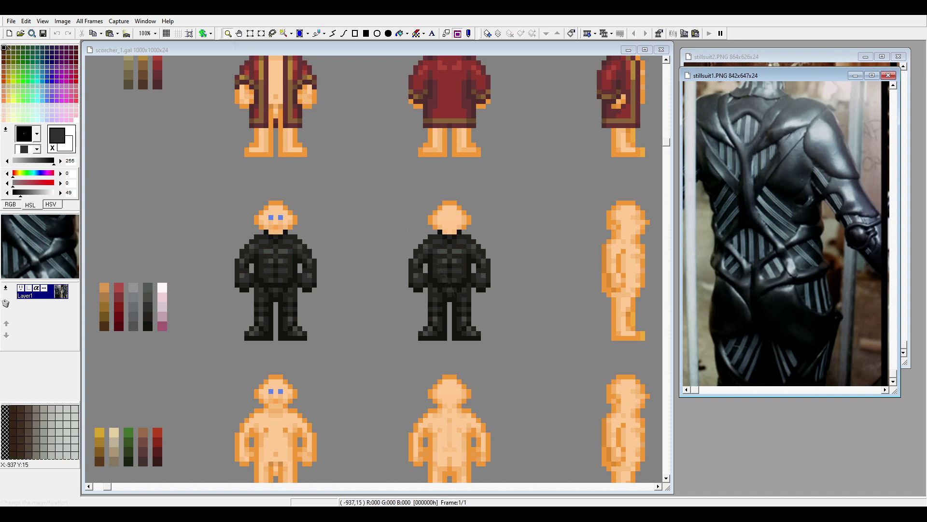
scroll(366, 279, "up", 1)
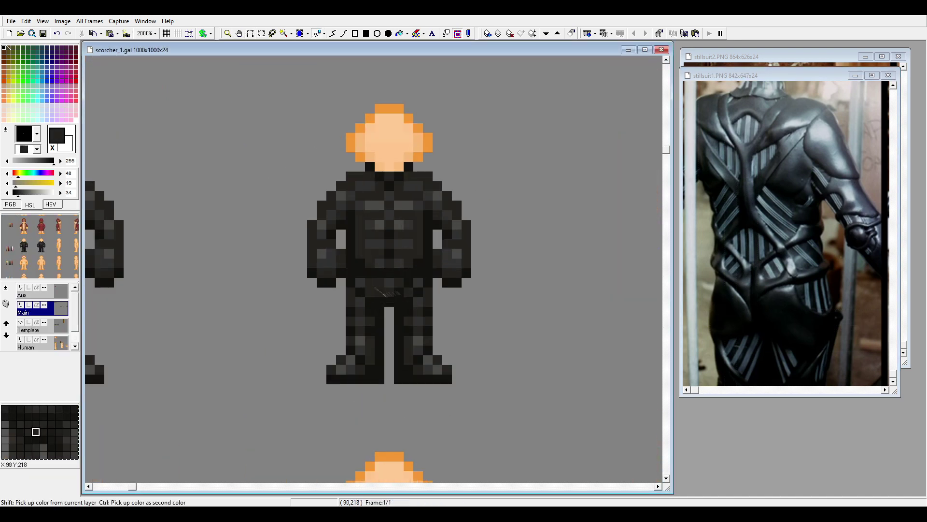
Rework the male back-view stillsuit by removing the front chest detail, closing the collar around the neck and adding dark crossing seams
left_click(366, 279, "ctrl")
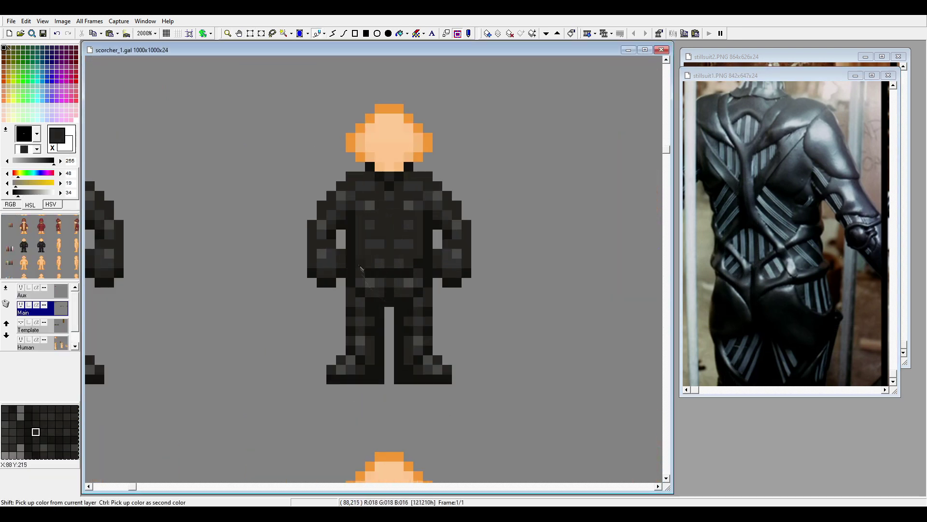
left_click_drag(400, 167, 380, 167)
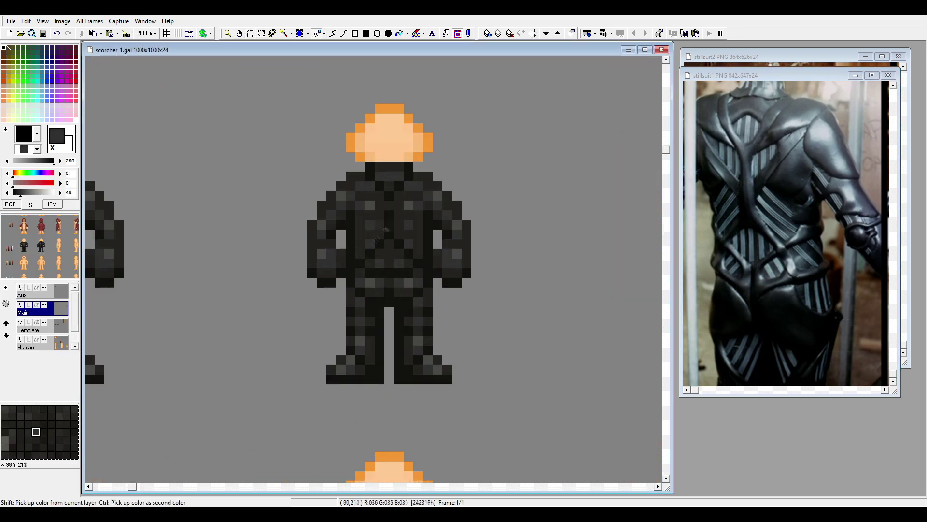
scroll(376, 215, "left", 3)
left_click(514, 264, "ctrl")
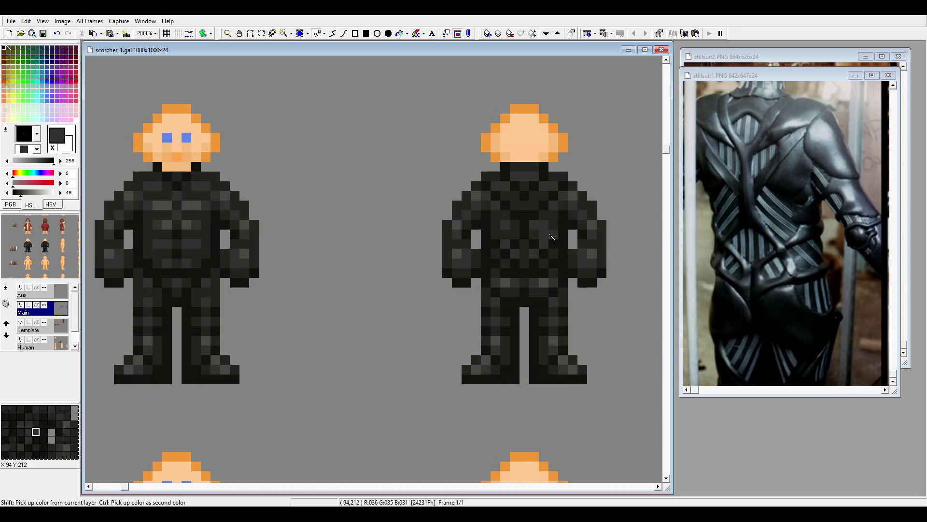
key("alt+Tab")
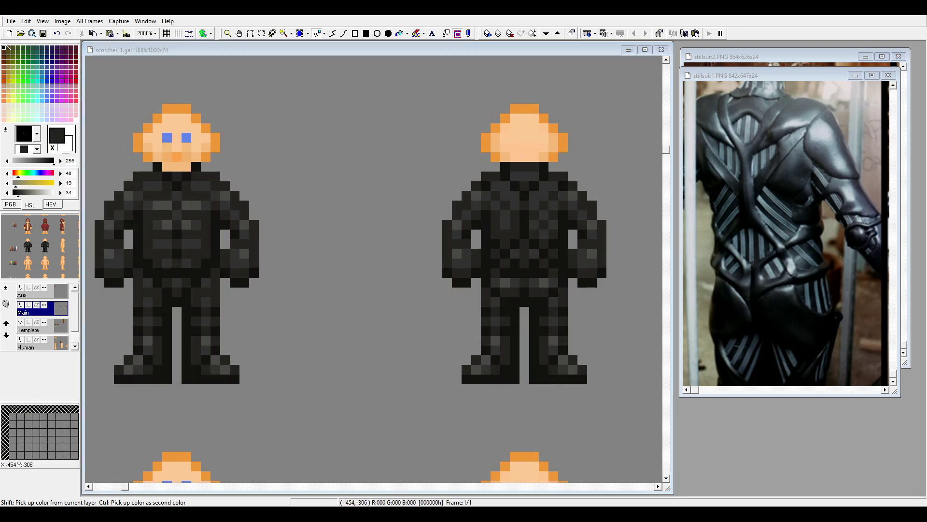
key("alt+Tab")
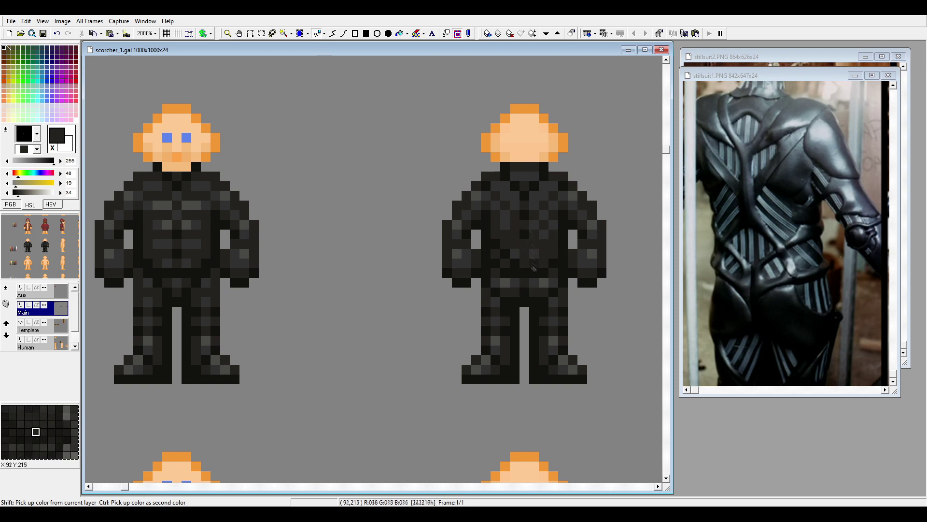
Refine the male back-view stillsuit with a dark spine line, simpler lower-back shading and lighter grey shoulder-blade highlights
left_click(531, 250, "ctrl")
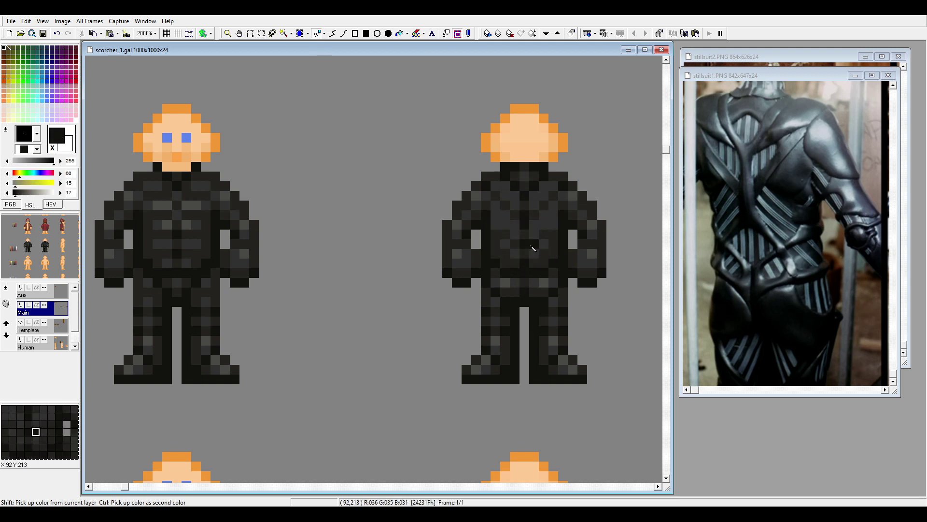
left_click(504, 217, "ctrl")
left_click(505, 205, "ctrl")
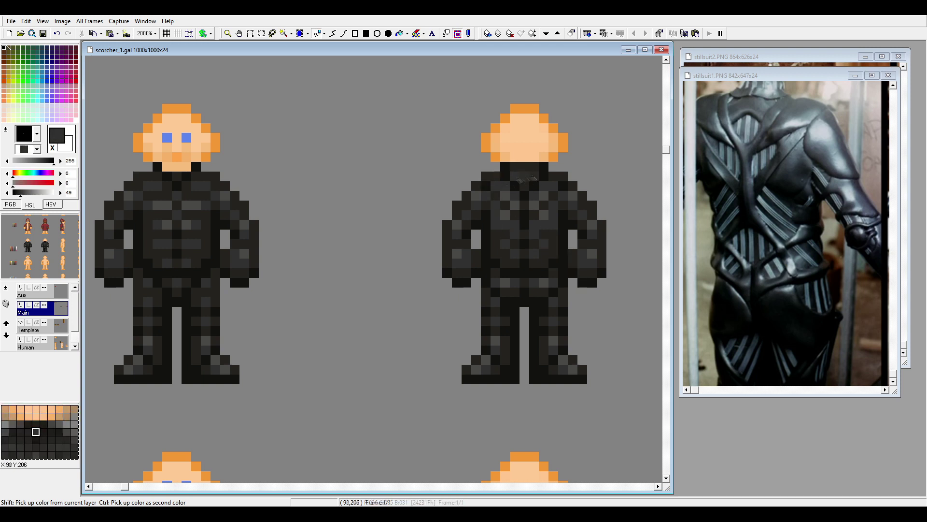
left_click(485, 269, "ctrl")
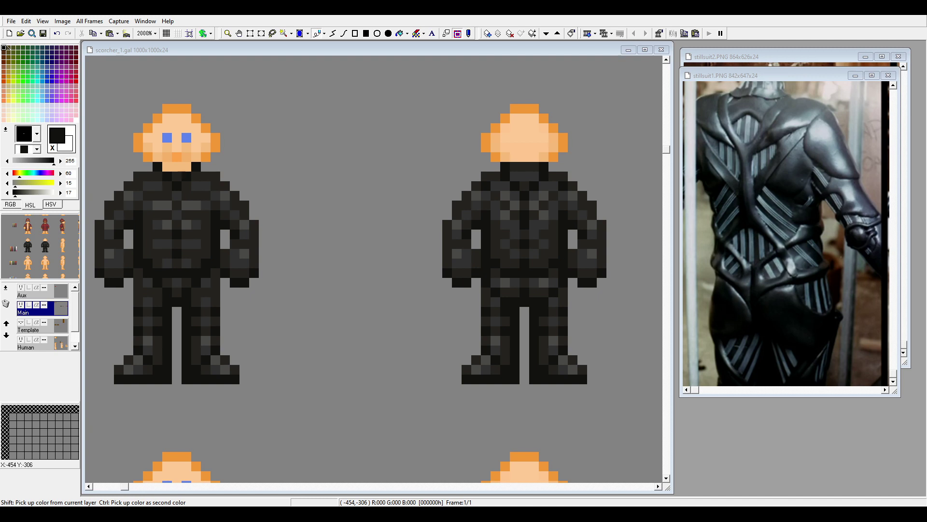
Outline the stillsuit on the male side view in near-black along the boot, leg, arm, shoulder and collar, and shade the glove
scroll(230, 292, "down", 2)
left_click(444, 286)
scroll(444, 286, "up", 2)
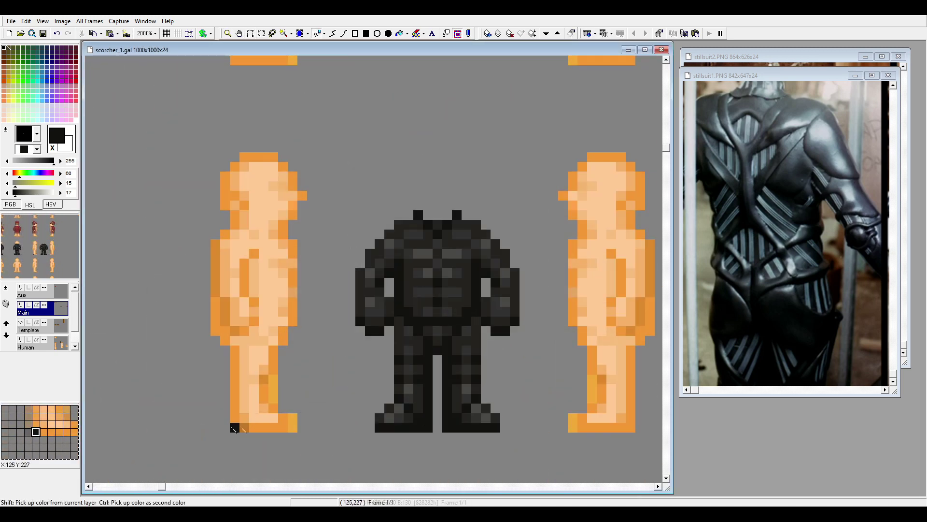
mouse_move(233, 428)
left_mouse_down()
mouse_move(227, 324)
mouse_move(251, 357)
mouse_move(212, 333)
mouse_move(220, 293)
mouse_move(242, 297)
left_mouse_up()
mouse_move(282, 420)
left_mouse_down()
mouse_move(273, 405)
mouse_move(251, 416)
mouse_move(282, 381)
mouse_move(251, 403)
left_mouse_up()
mouse_move(254, 254)
left_mouse_down()
mouse_move(222, 289)
mouse_move(236, 216)
left_mouse_up()
mouse_move(286, 237)
left_mouse_down()
mouse_move(327, 229)
mouse_move(286, 248)
left_mouse_up()
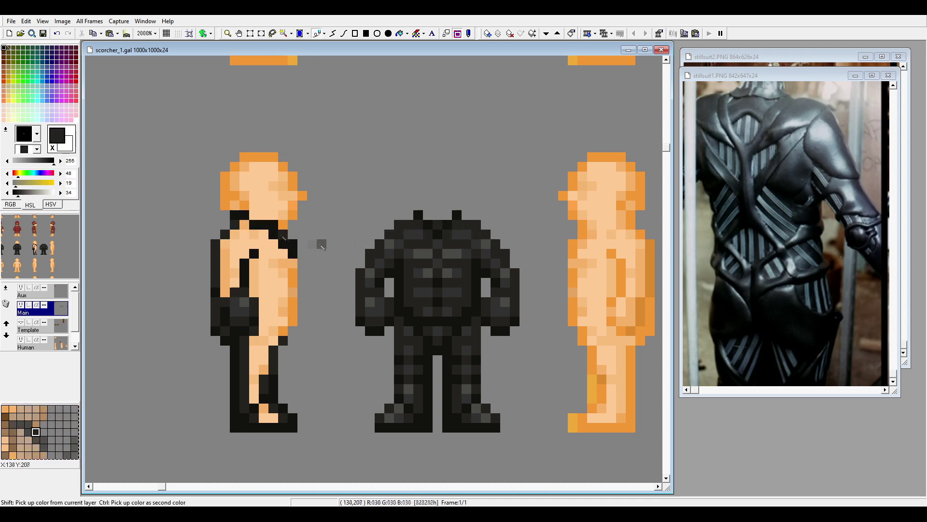
Shade the side-view stillsuit's waist, lower leg and boot with dark grey bands and lighter boot highlights
left_click(245, 223)
left_click(425, 355)
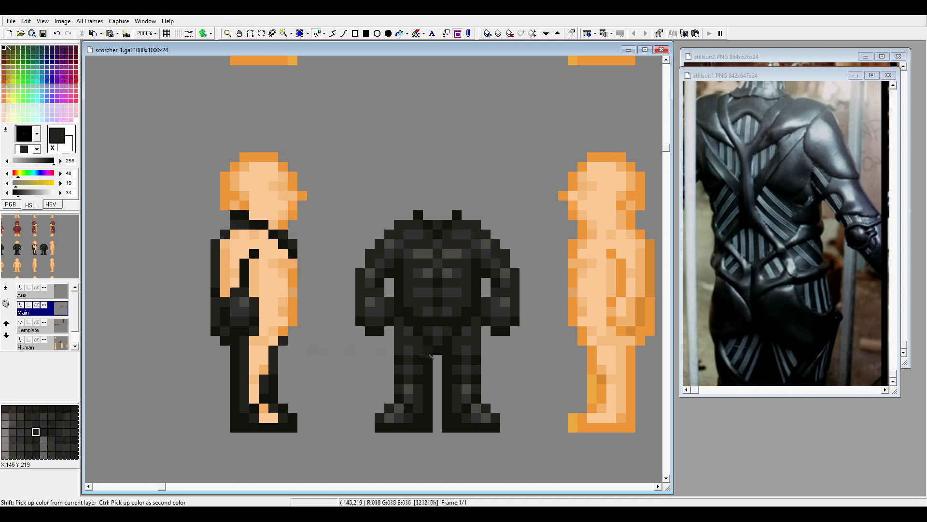
left_click(274, 314)
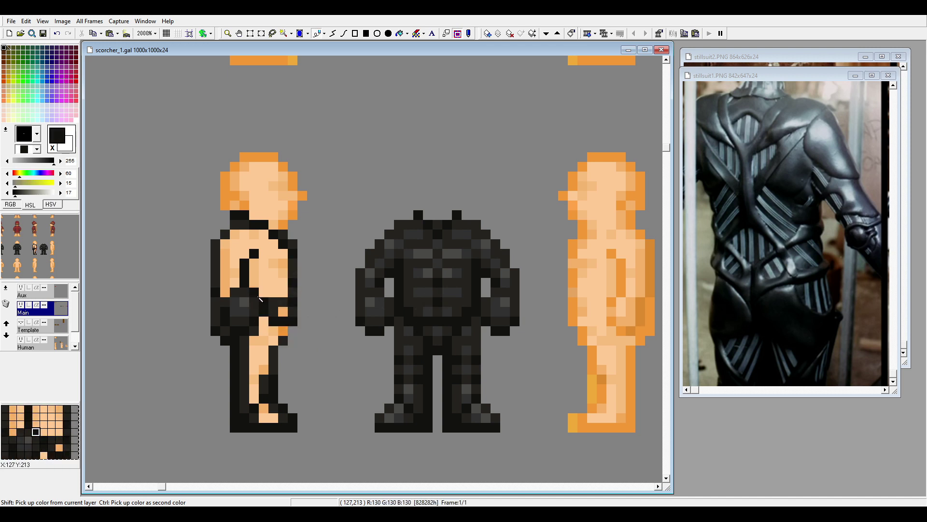
mouse_move(263, 360)
left_mouse_down()
mouse_move(269, 370)
mouse_move(263, 360)
left_mouse_up()
left_click(254, 379)
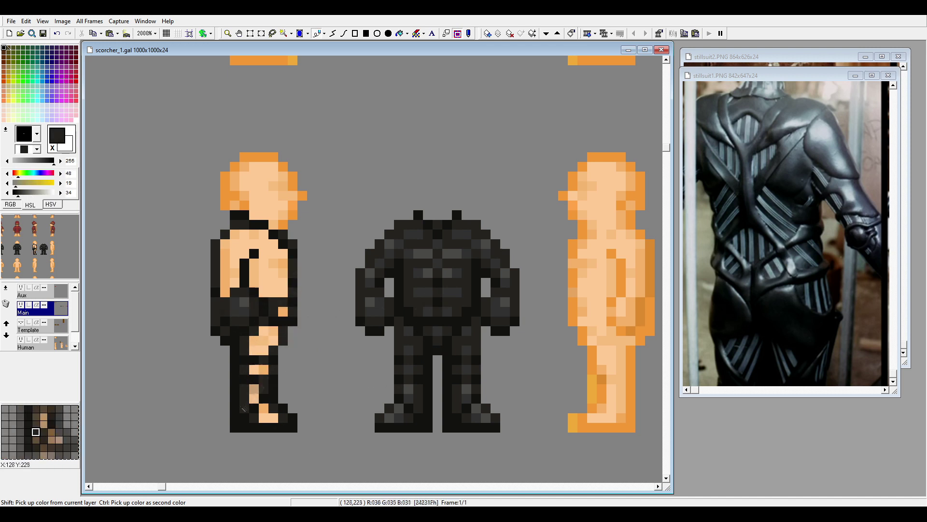
left_click_drag(265, 410, 255, 389)
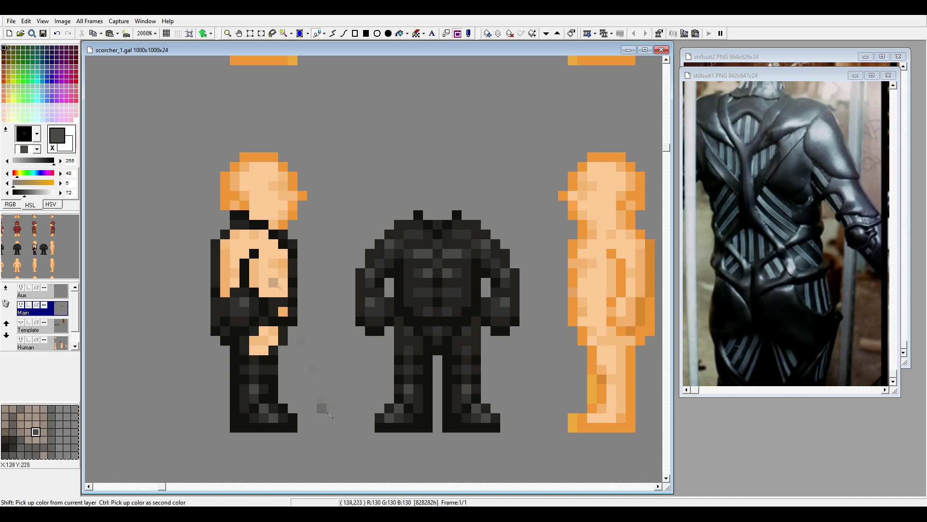
Fill the side-view stillsuit's thigh, hip, ribbed torso, shoulder and arm with dark greys until no skin shows below the neck
left_click(259, 360, "ctrl")
left_click_drag(254, 340, 263, 320)
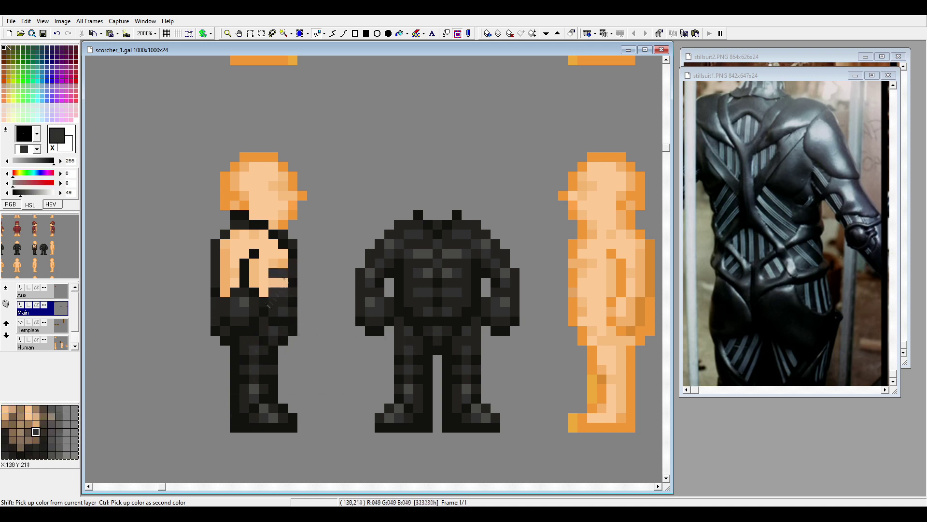
left_click_drag(286, 279, 267, 259)
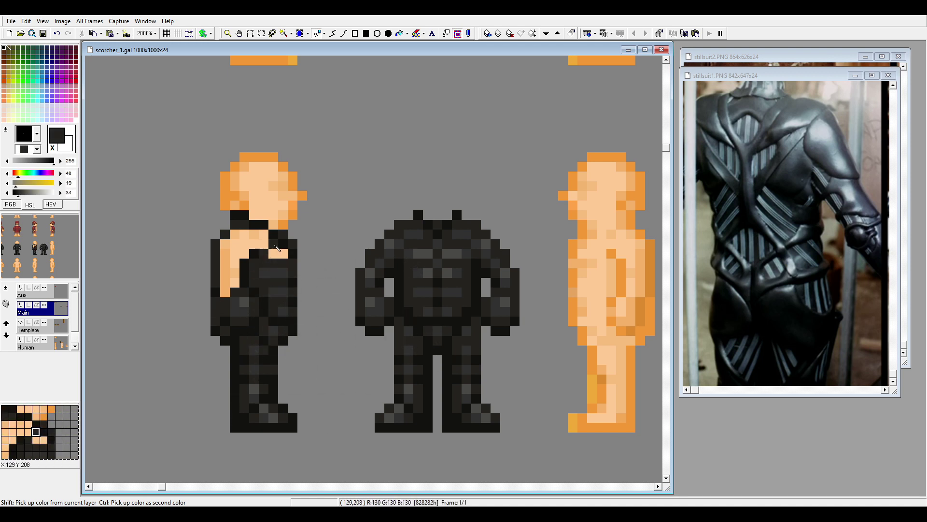
mouse_move(217, 319)
left_mouse_down()
mouse_move(224, 271)
mouse_move(253, 235)
mouse_move(290, 236)
left_mouse_up()
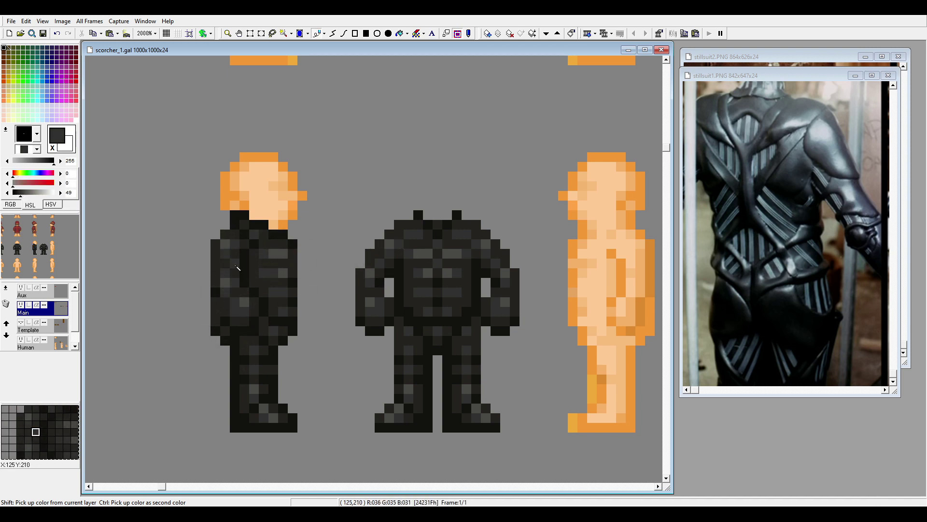
right_click(283, 273)
scroll(284, 274, "down", 5)
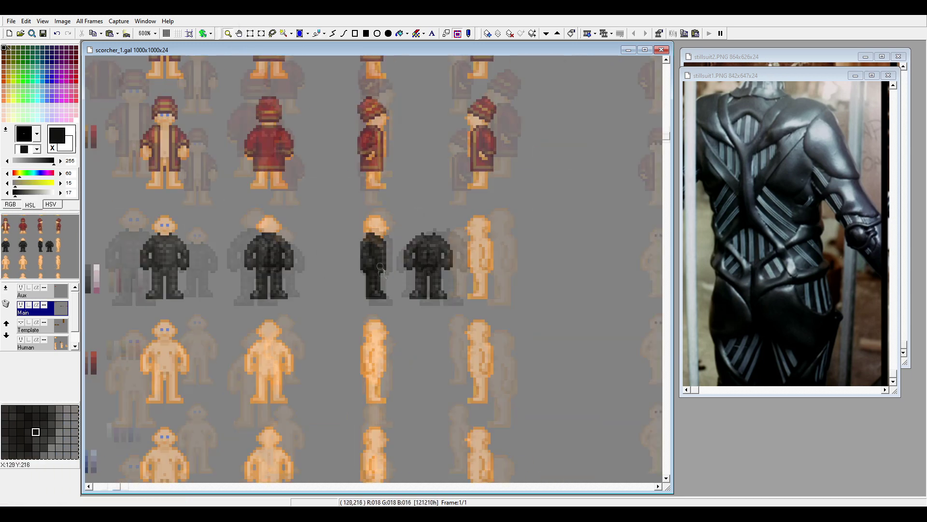
scroll(112, 458, "up", 3)
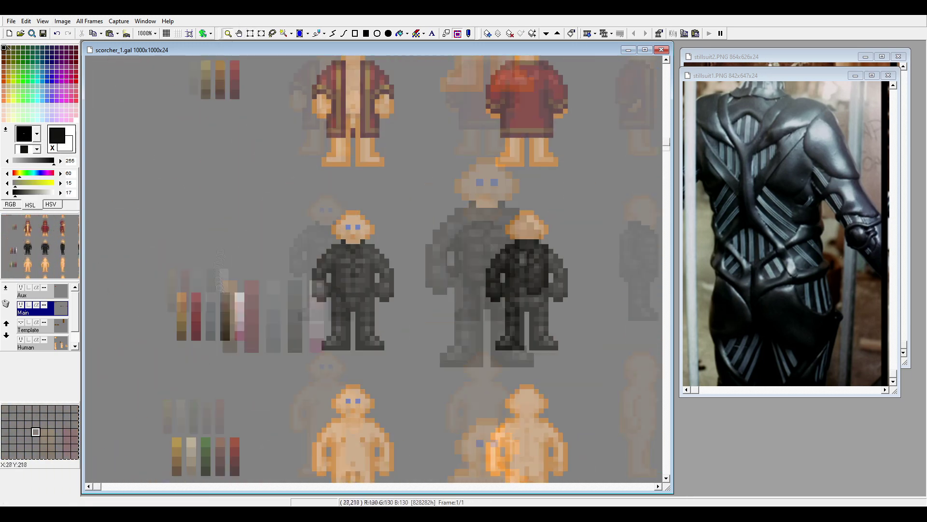
key("ctrl+z")
key("ctrl+z")
key("ctrl+z")
key("ctrl+z")
key("ctrl+z")
key("ctrl+z")
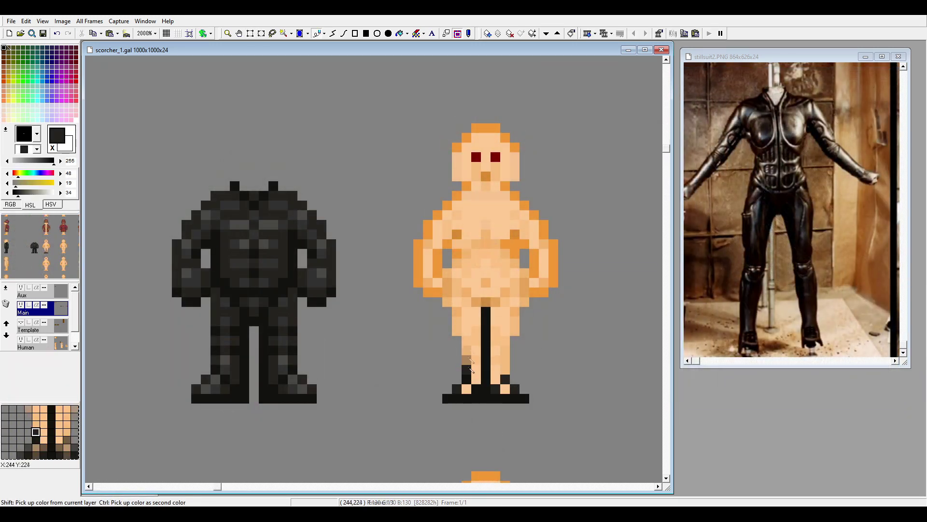
Shade one lower leg of the female front-view stillsuit in dark greys and outline the thigh, waist and inner arm in near-black
left_click_drag(471, 367, 452, 301)
left_click_drag(496, 381, 476, 339)
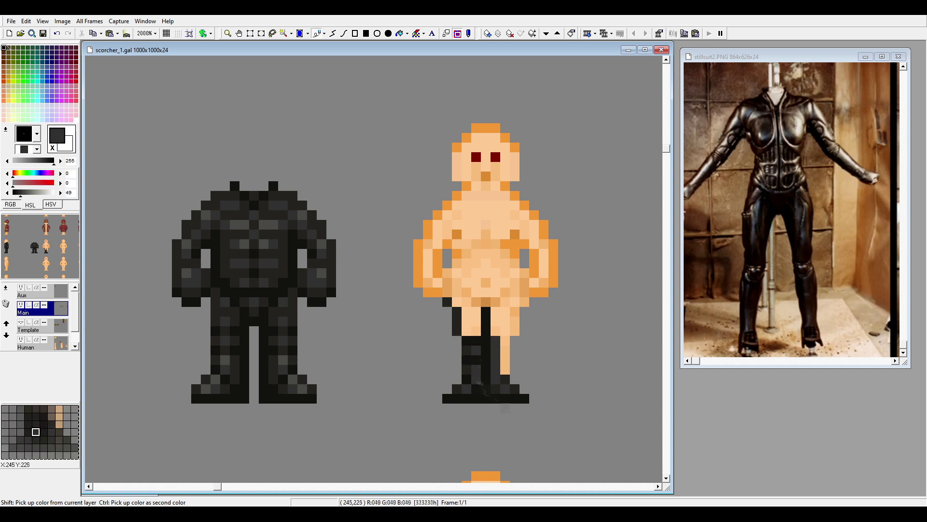
left_click(476, 293)
left_click_drag(458, 266, 448, 313)
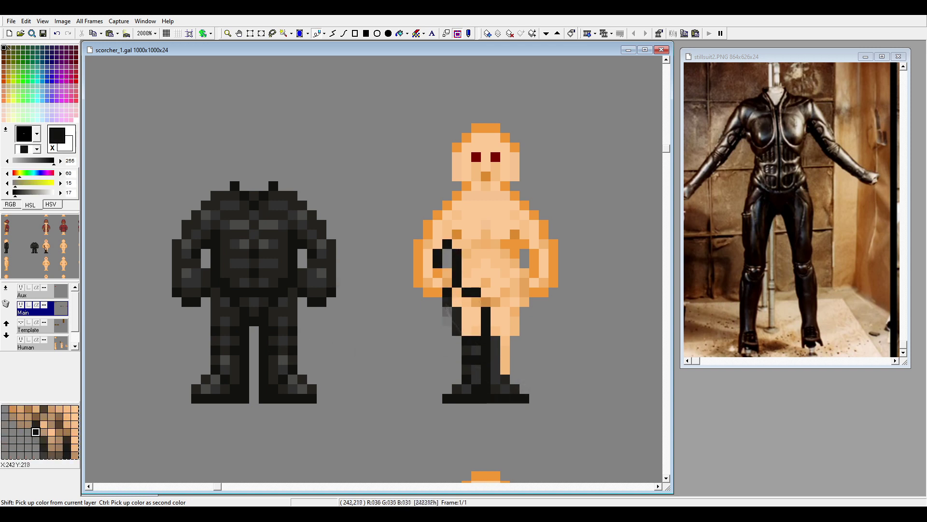
Draw the female stillsuit's dark arm, glove, shoulder and neck edge on one side, plus a near-black band across the hips
left_click_drag(436, 266, 445, 249)
left_click_drag(466, 186, 456, 195)
mouse_move(471, 292)
left_mouse_down()
mouse_move(476, 329)
mouse_move(479, 318)
left_mouse_up()
left_click_drag(419, 281, 429, 302)
left_click_drag(437, 230, 442, 224)
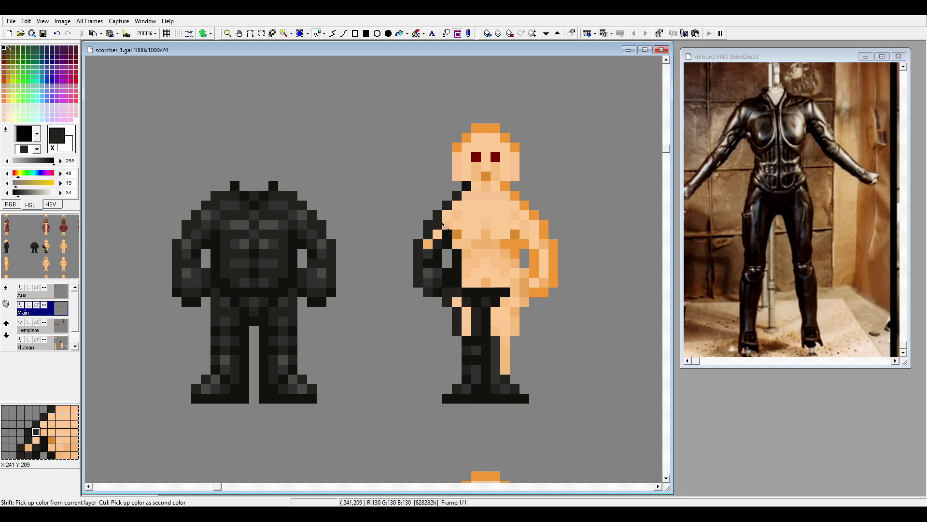
Add the collar, center seam and under-bust line to the female stillsuit, then fill half the abdomen, thigh and chest with dark greys
left_click_drag(505, 186, 486, 211)
mouse_move(517, 250)
left_mouse_down()
mouse_move(461, 298)
mouse_move(488, 276)
mouse_move(472, 264)
mouse_move(466, 333)
left_mouse_up()
left_click_drag(476, 251, 476, 285)
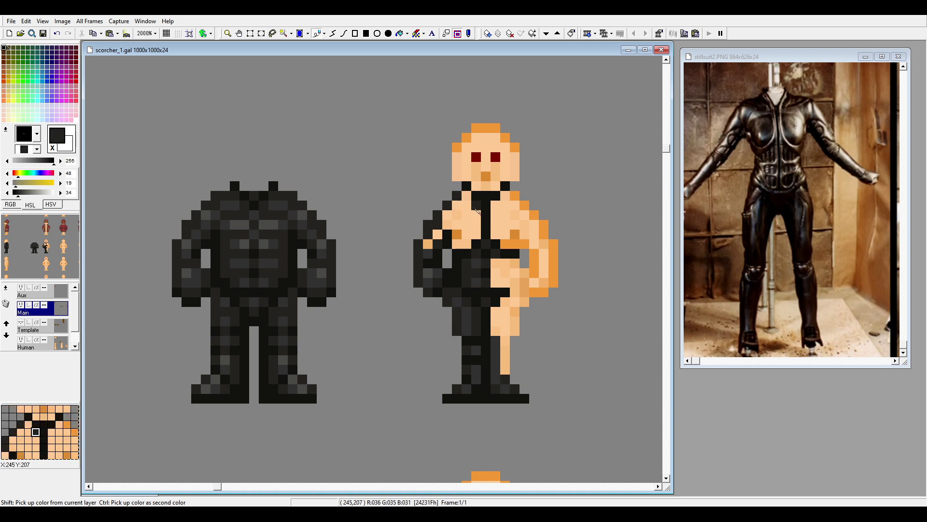
mouse_move(477, 211)
left_mouse_down()
mouse_move(443, 276)
mouse_move(434, 248)
mouse_move(457, 250)
left_mouse_up()
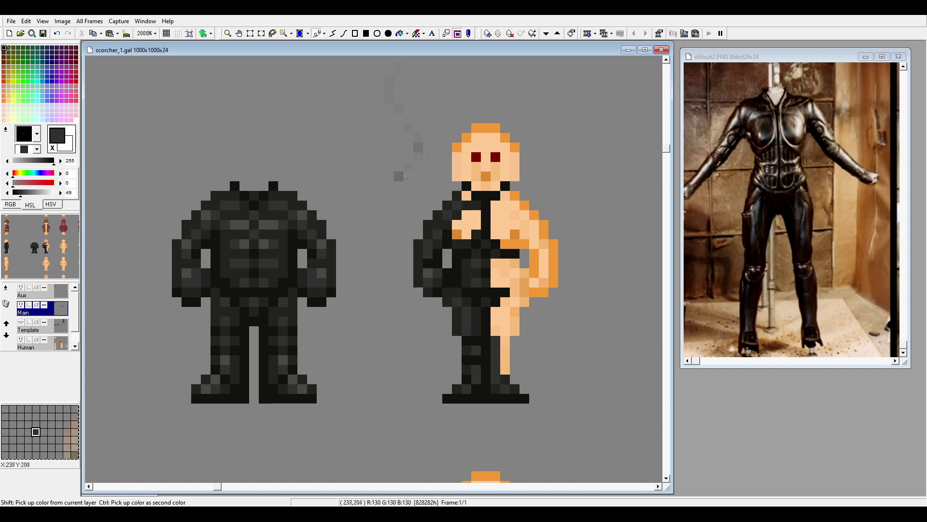
left_click_drag(466, 196, 490, 222)
Mirror the finished half of the female front-view stillsuit onto the other half and add lighter grey chest, thigh and shin highlights
right_click(431, 245)
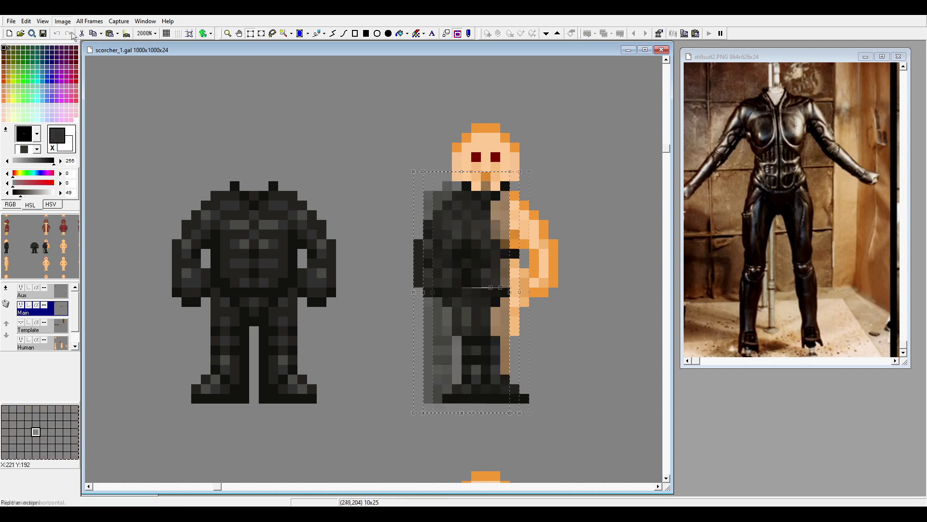
left_click(501, 201)
right_click(451, 309)
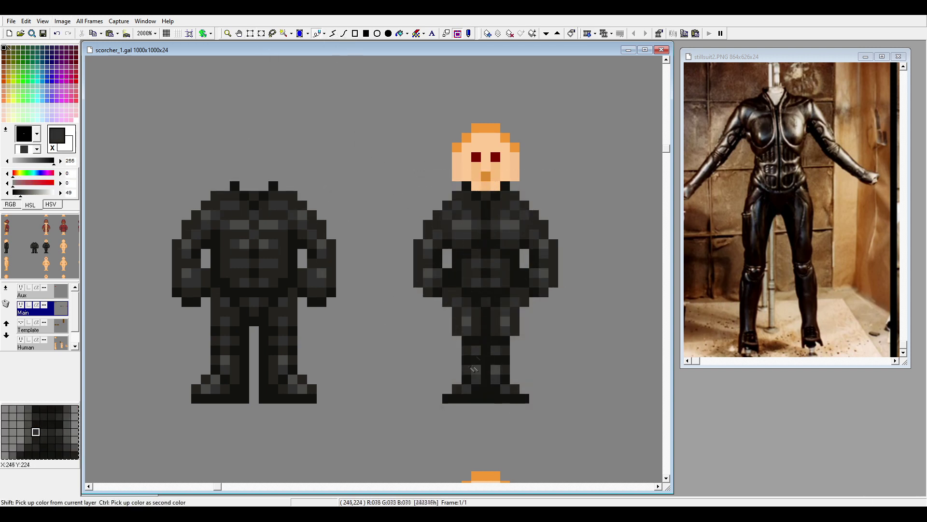
right_click(515, 324)
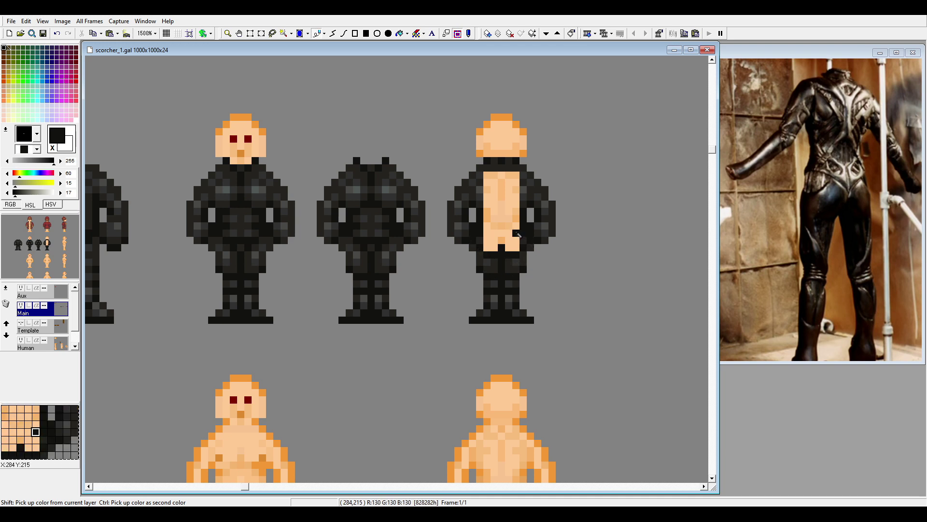
Fill the exposed back of the female back-view stillsuit with a near-black spine, crossing seams and dark grey shading
right_click(490, 221)
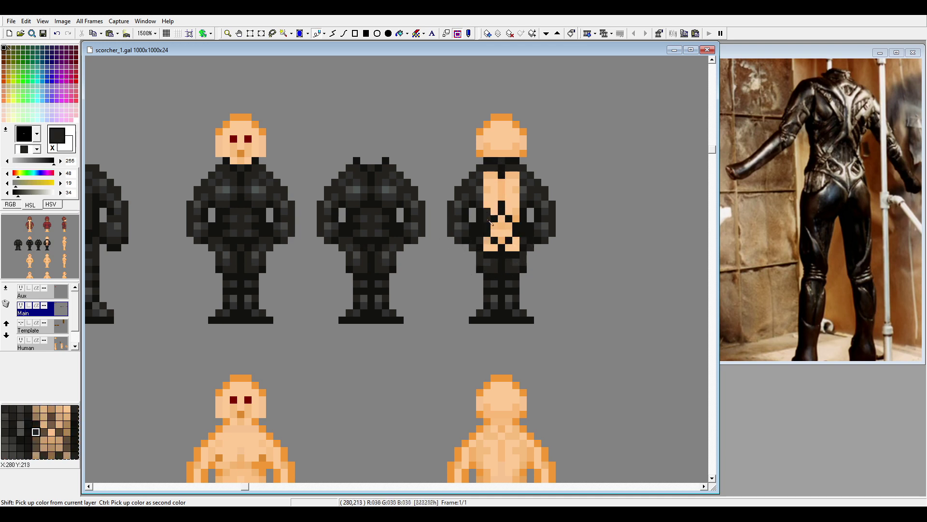
left_click_drag(486, 244, 524, 239)
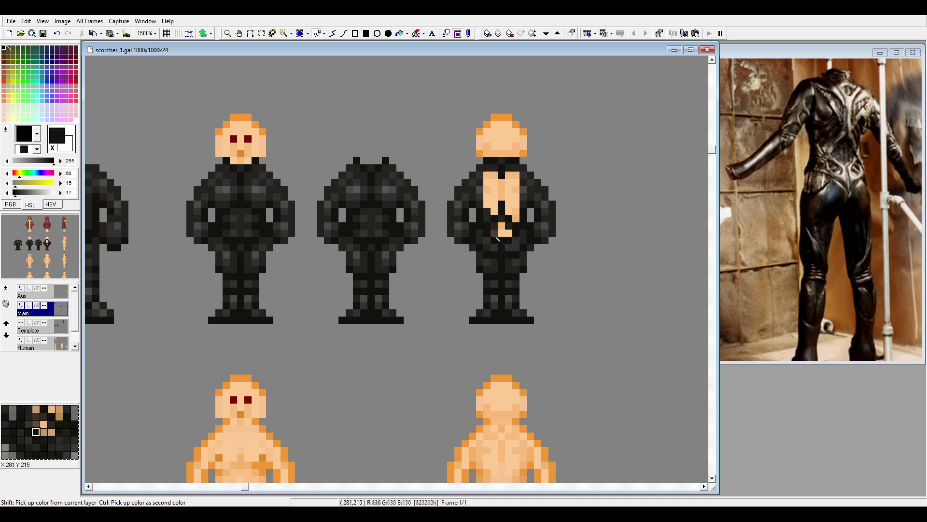
left_click(502, 234)
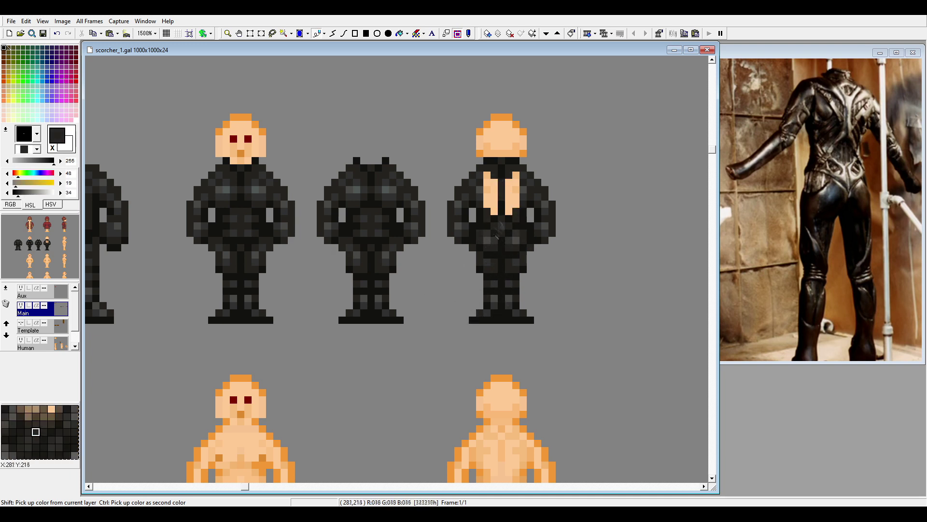
mouse_move(497, 233)
left_mouse_down()
mouse_move(437, 208)
mouse_move(438, 152)
mouse_move(514, 195)
mouse_move(487, 197)
left_mouse_up()
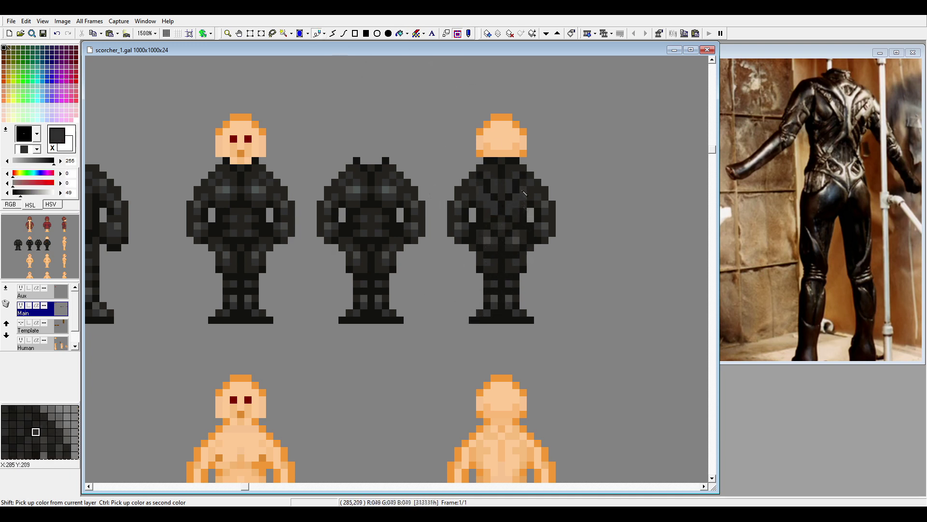
Retouch the female back-view stillsuit's seams and add lighter grey highlights to the hips using shades sampled from the suit copy
left_click(500, 189, "shift")
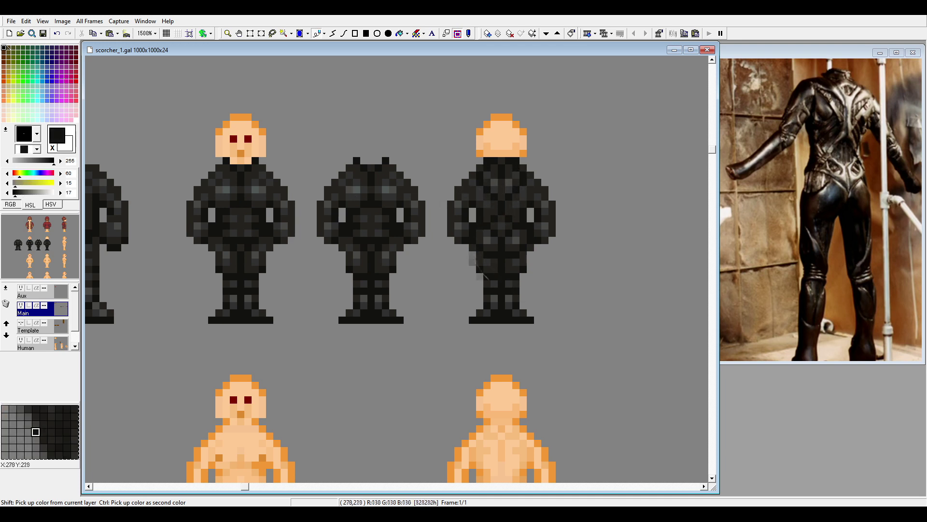
left_click(473, 254, "shift")
left_click(357, 193, "shift")
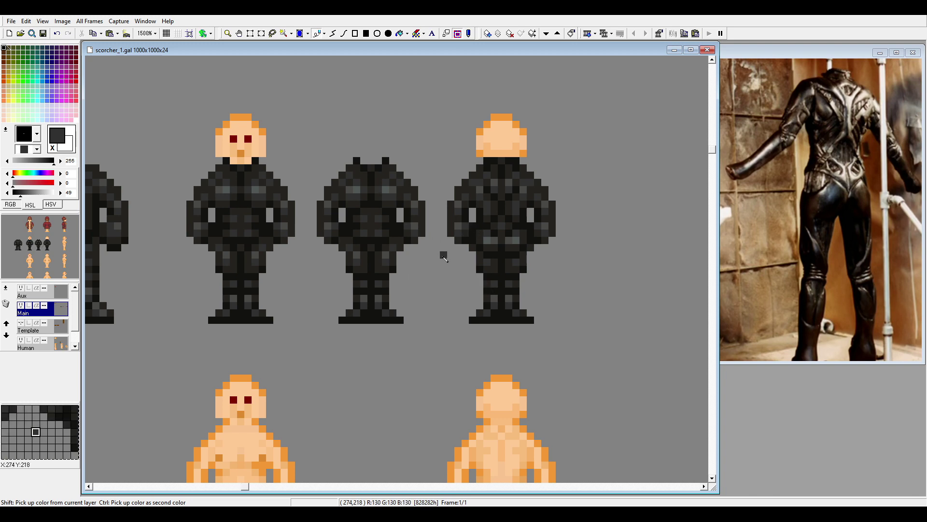
left_click(358, 190, "shift")
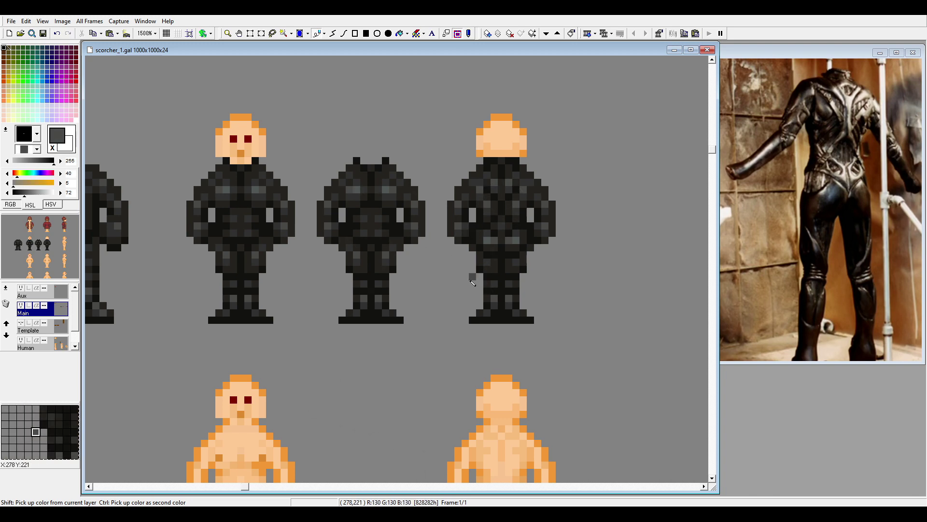
Start the female side-view stillsuit by outlining the sole, rear leg and hand in dark shades sampled from the finished suits
scroll(472, 283, "down", 4)
scroll(361, 307, "up", 3)
left_click(456, 214, "shift")
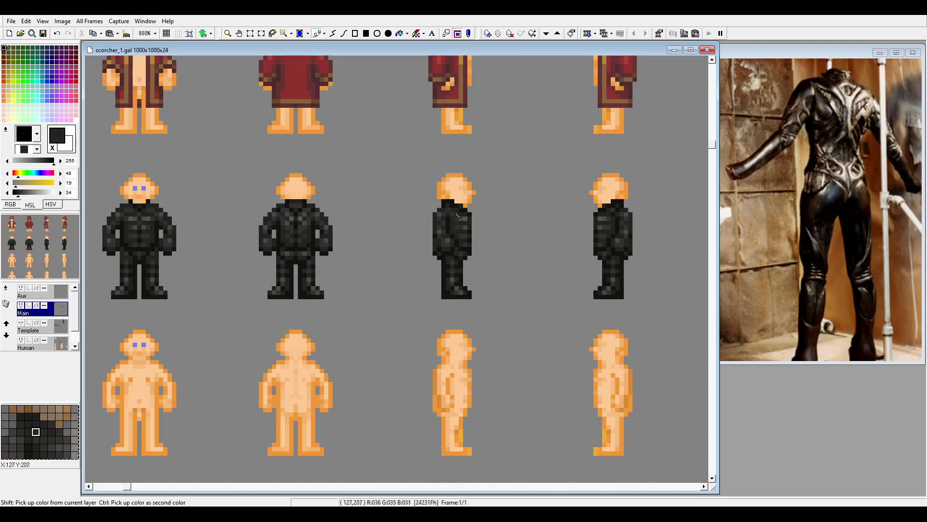
scroll(509, 279, "down", 4)
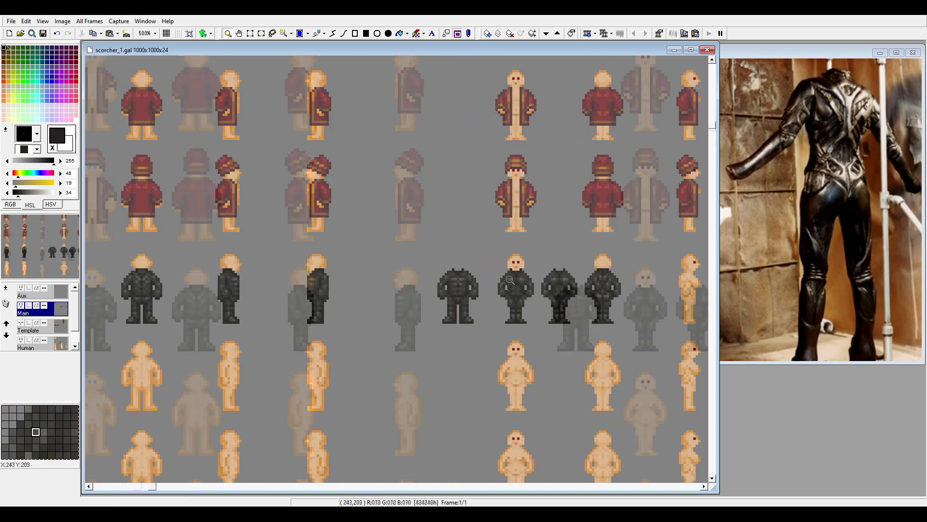
scroll(510, 279, "up", 4)
left_click(415, 280, "shift")
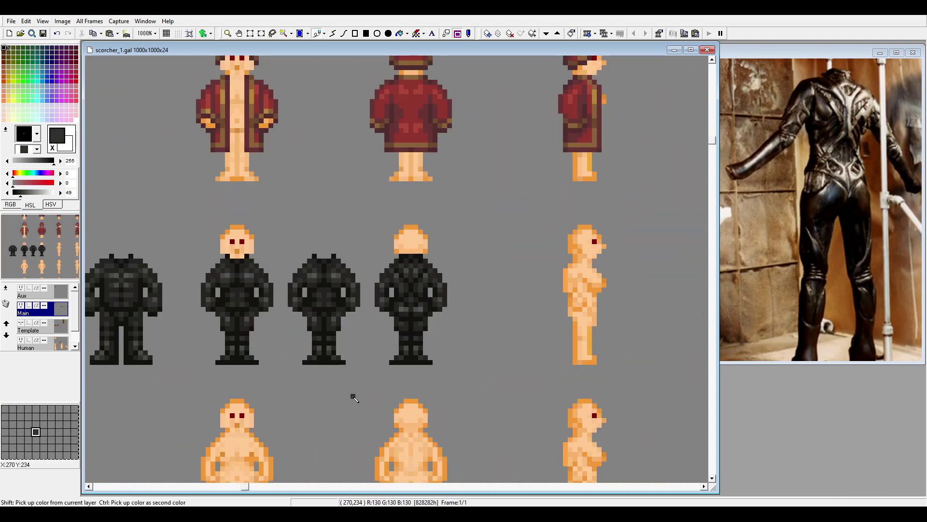
scroll(355, 397, "up", 3)
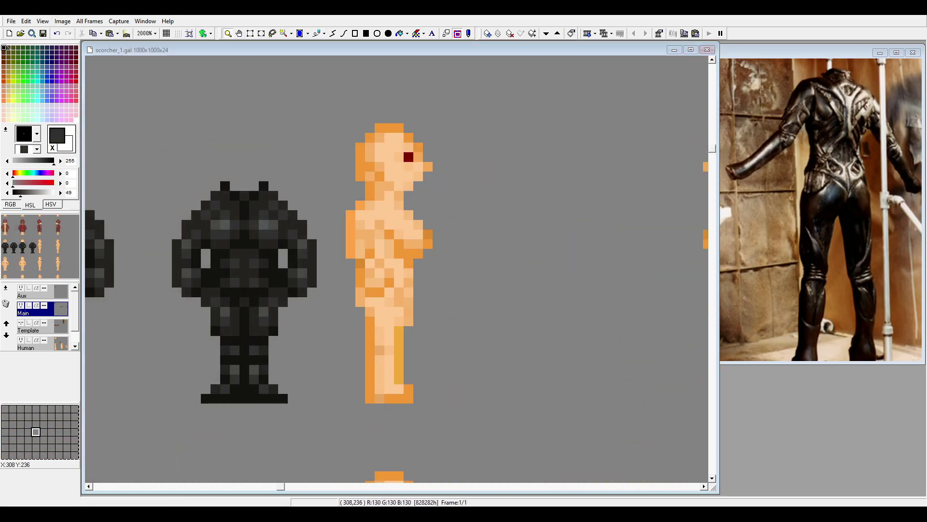
mouse_move(370, 399)
left_mouse_down()
mouse_move(399, 398)
mouse_move(370, 312)
mouse_move(389, 285)
mouse_move(389, 302)
left_mouse_up()
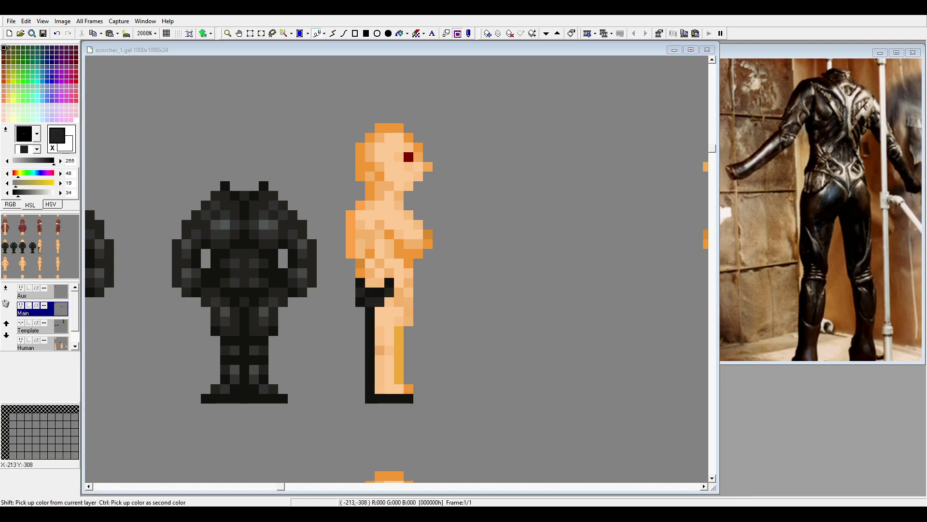
Show the sprite cell grid and extend the side-view suit's near-black sole one pixel past the toe
scroll(331, 213, "down", 3)
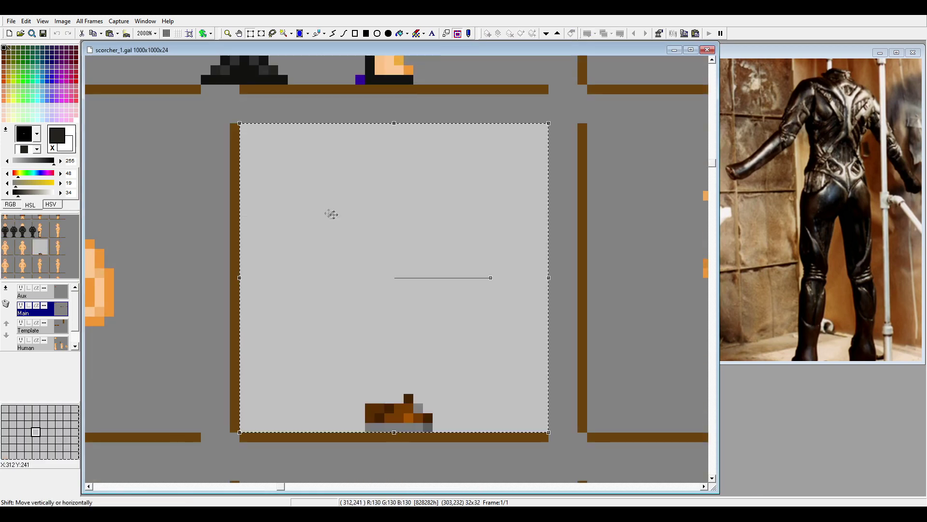
left_click(332, 213, "ctrl")
scroll(396, 270, "up", 3)
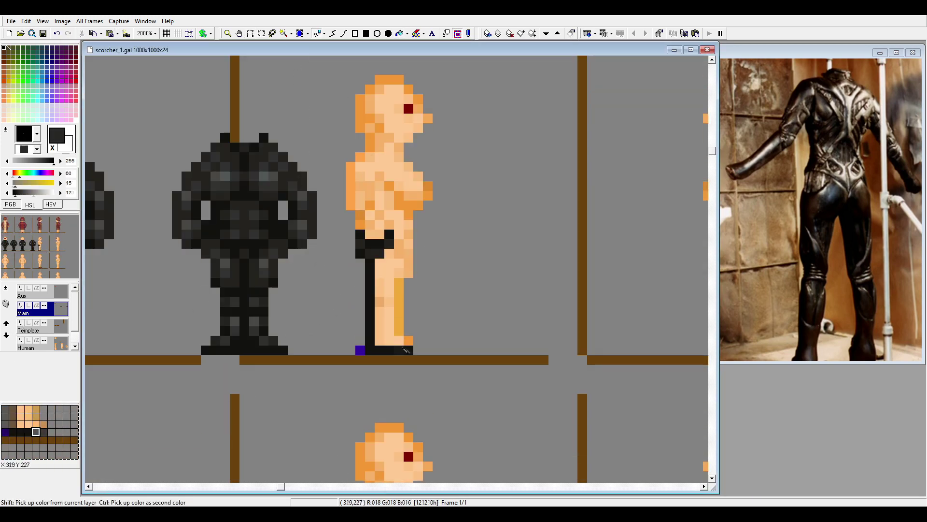
left_click(275, 331, "ctrl")
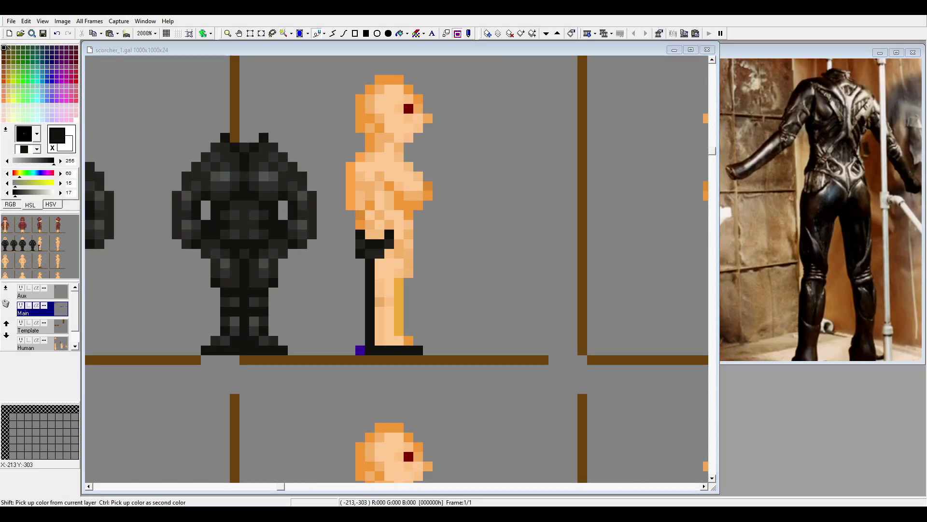
left_click_drag(285, 487, 244, 488)
Fill the side-view foot, shin and knee with near-black and dark greys sampled from the front-view suit copy
left_click(467, 336, "ctrl")
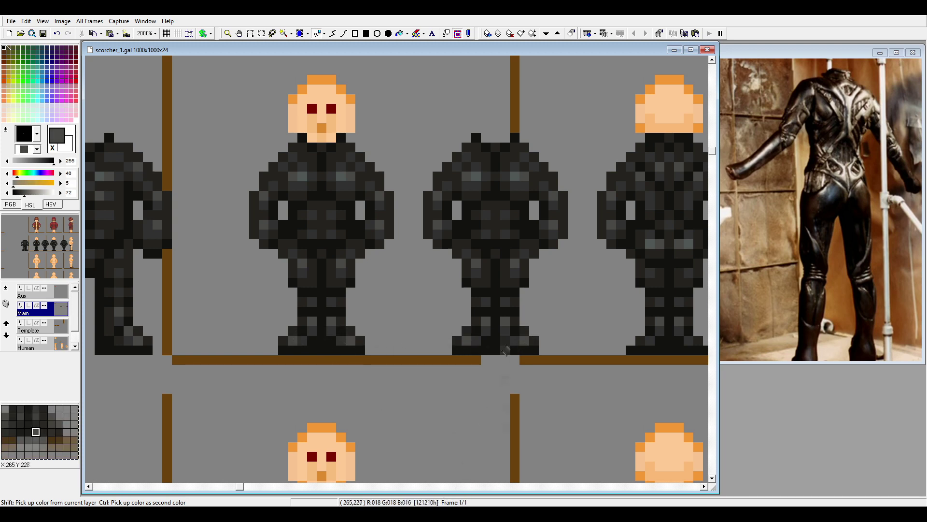
scroll(505, 350, "right", 3)
scroll(350, 200, "down", 2)
scroll(577, 203, "up", 2)
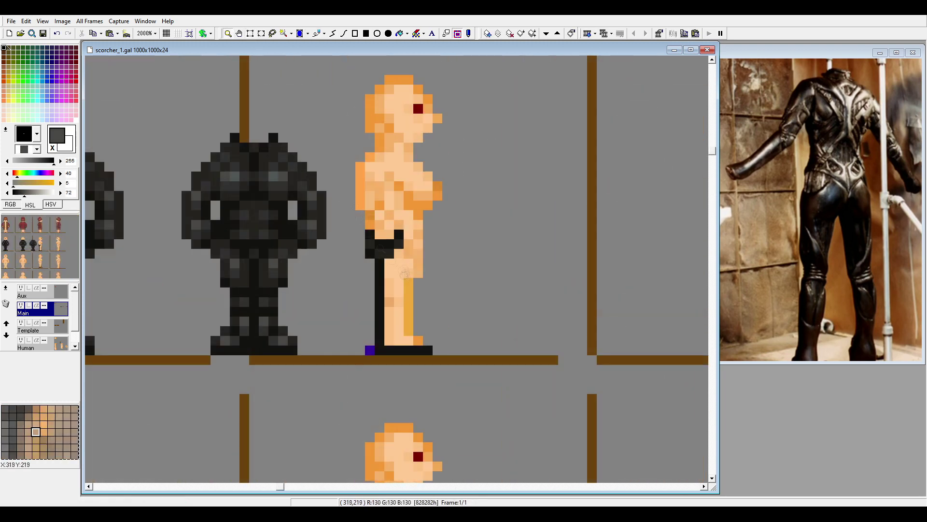
left_click(269, 333, "ctrl")
mouse_move(386, 346)
left_mouse_down()
mouse_move(416, 333)
mouse_move(419, 277)
left_mouse_up()
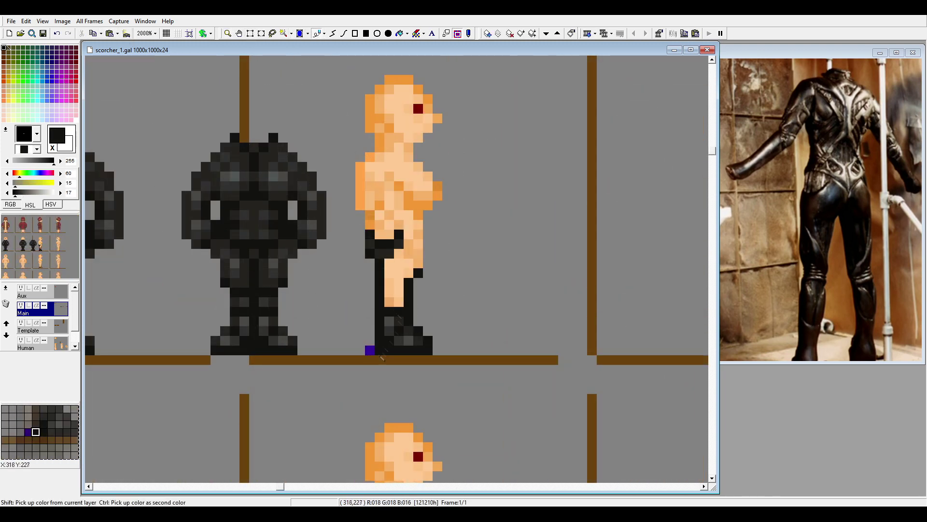
left_click(393, 297)
Outline the side-view suit's chest, collar, back and arm in near-black
left_click_drag(408, 205, 439, 201)
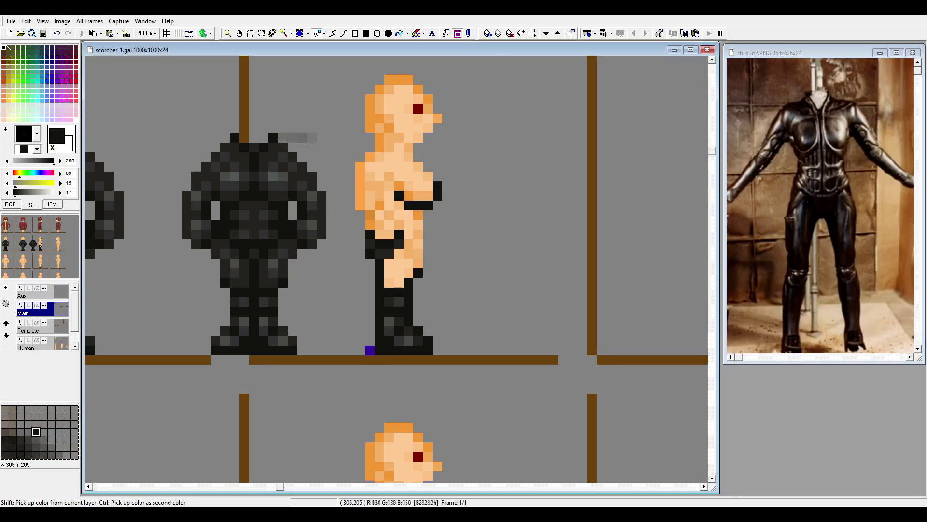
left_click_drag(377, 138, 432, 175)
left_click_drag(379, 147, 361, 168)
mouse_move(405, 232)
left_mouse_down()
mouse_move(383, 199)
mouse_move(388, 176)
left_mouse_up()
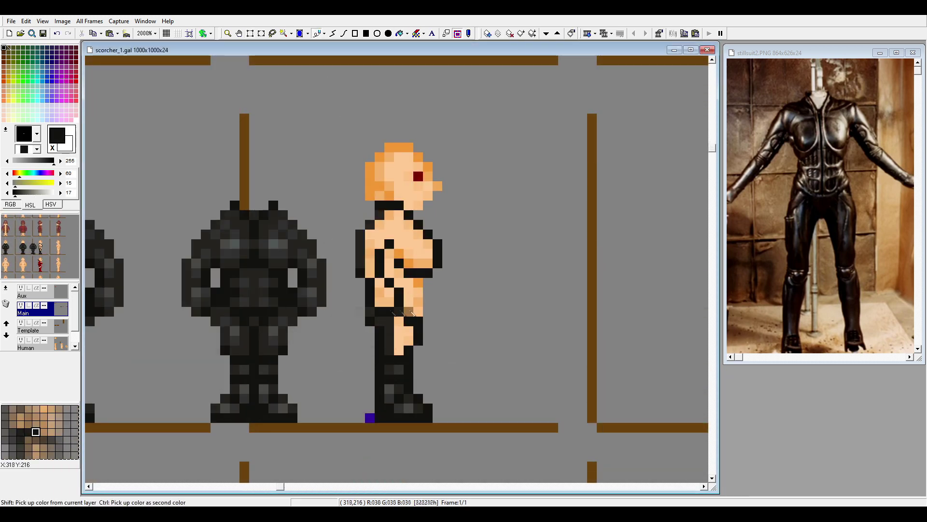
Fill the side-view suit's thigh, hip, arm and torso with dark grey shading
mouse_move(397, 351)
left_mouse_down()
mouse_move(400, 326)
mouse_move(375, 378)
mouse_move(405, 311)
mouse_move(381, 301)
mouse_move(373, 271)
mouse_move(389, 242)
left_mouse_up()
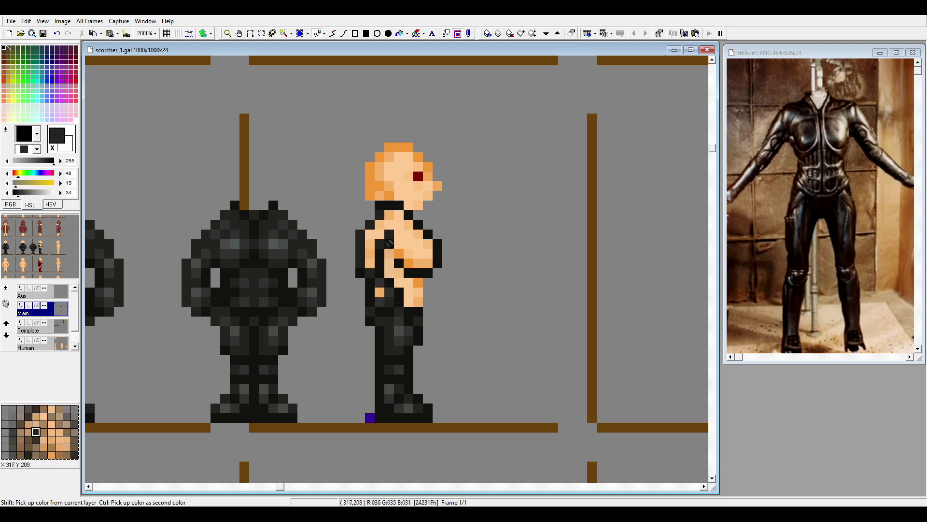
mouse_move(418, 278)
left_mouse_down()
mouse_move(411, 304)
mouse_move(394, 270)
mouse_move(409, 293)
left_mouse_up()
mouse_move(373, 242)
left_mouse_down()
mouse_move(418, 261)
mouse_move(418, 244)
mouse_move(450, 247)
left_mouse_up()
scroll(409, 282, "down", 7)
scroll(410, 282, "up", 8)
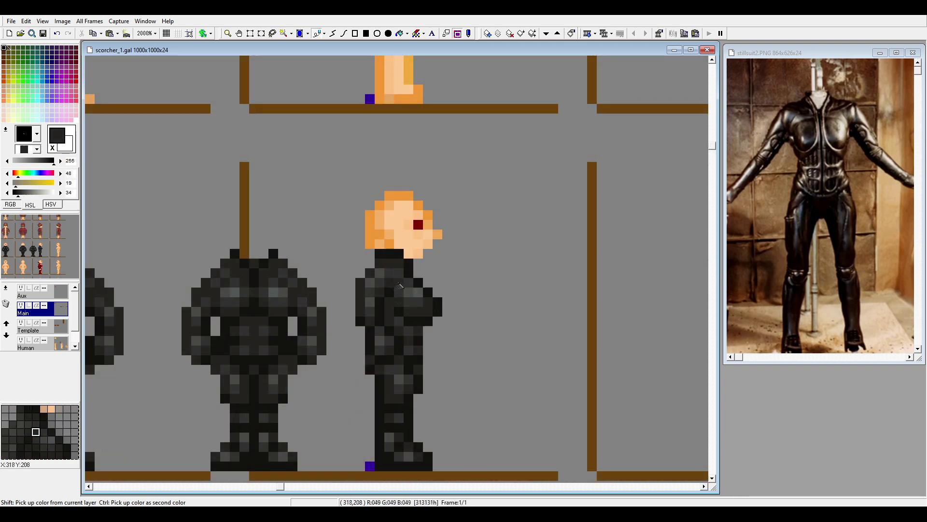
Retouch the side-view suit's shoulder and chest shading, then place a mirrored copy of the suit on the opposite side view
left_click(395, 307, "shift")
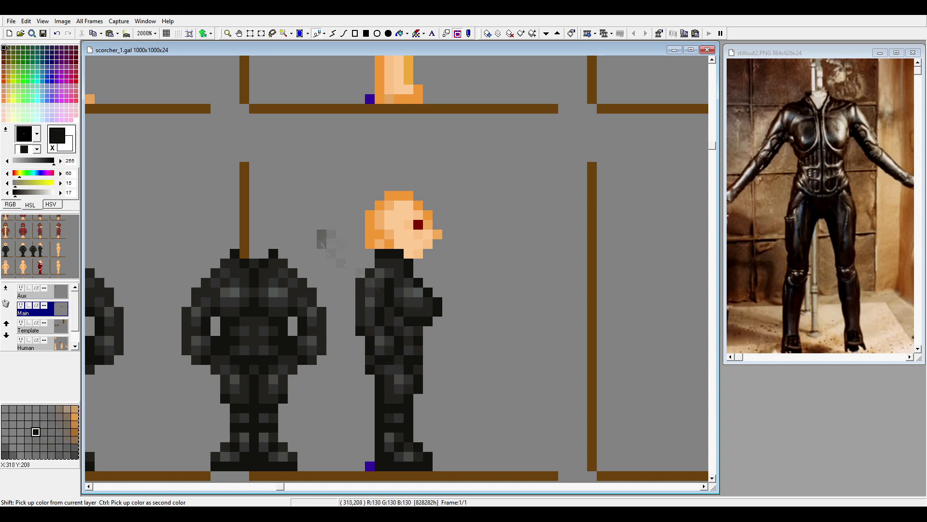
left_click(415, 316, "shift")
scroll(401, 315, "down", 3)
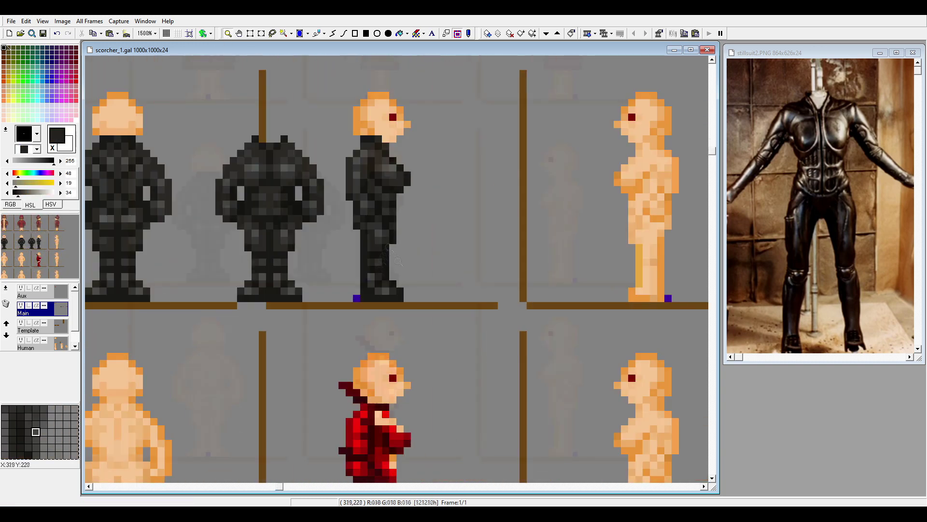
left_click(401, 315, "shift")
scroll(392, 207, "down", 1)
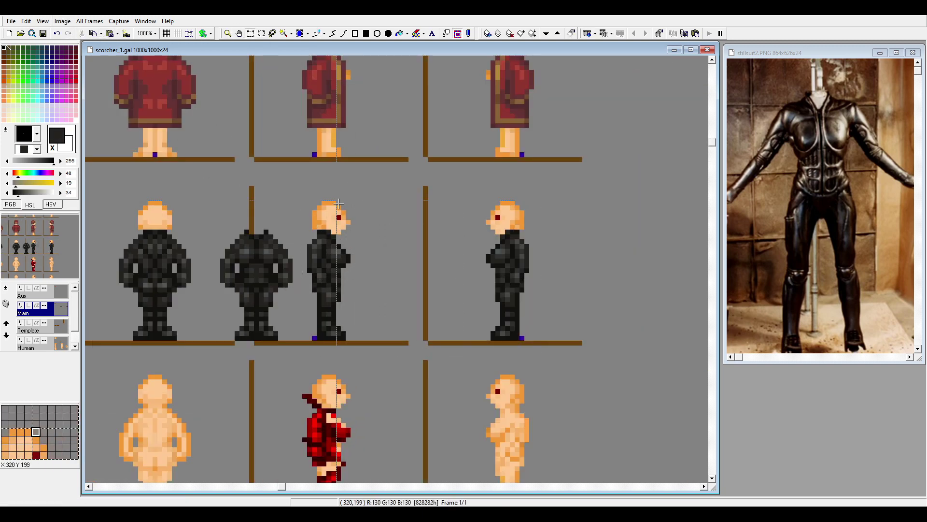
Add an empty sprite frame beside the female turban row and open the reference picture of the red-robed man
scroll(391, 207, "down", 1)
scroll(392, 207, "down", 2)
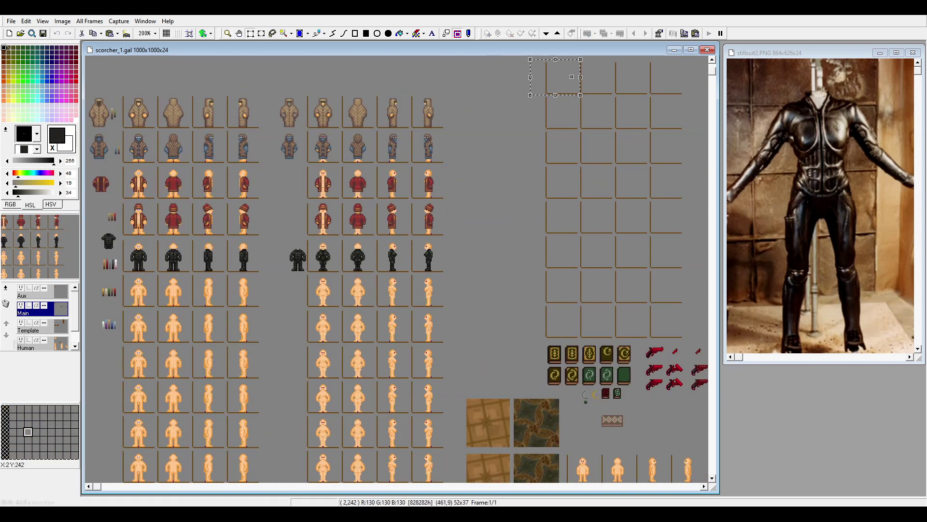
key("Up")
key("Up")
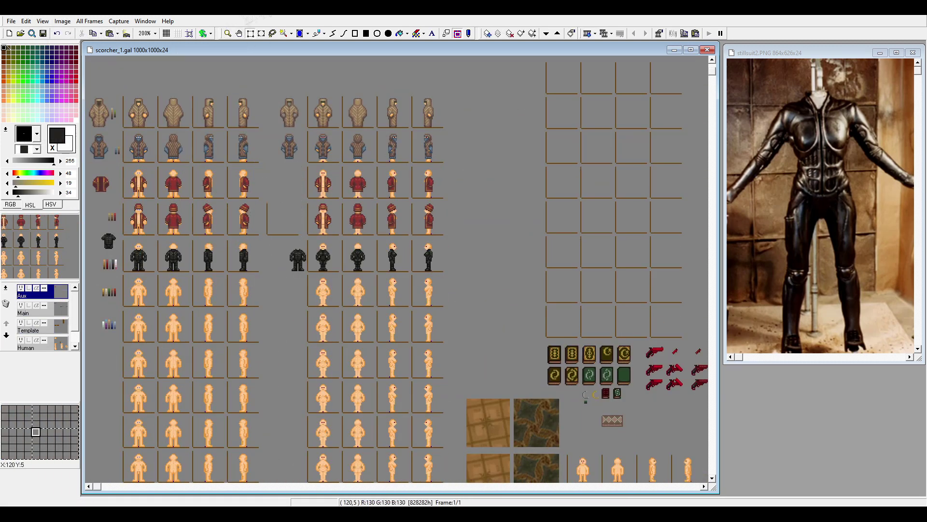
scroll(294, 249, "up", 3)
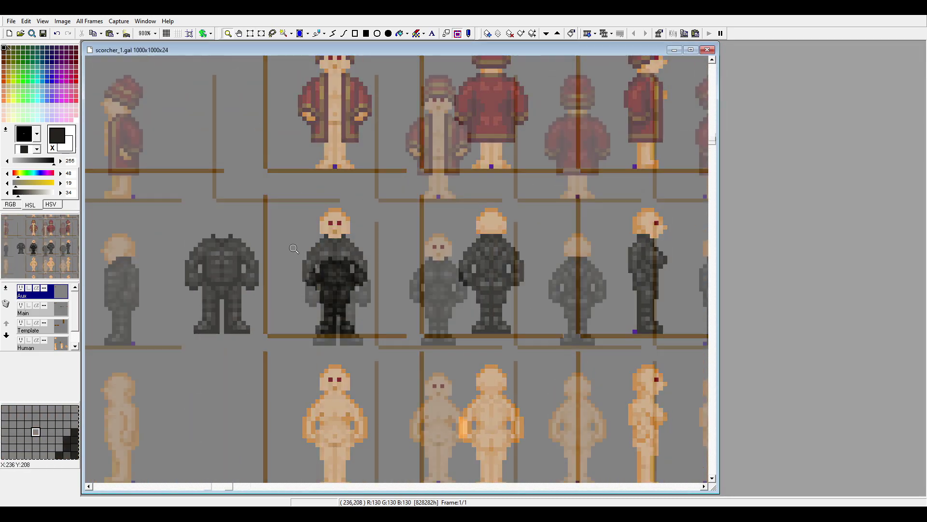
scroll(294, 249, "up", 2)
key("ctrl+shift+v")
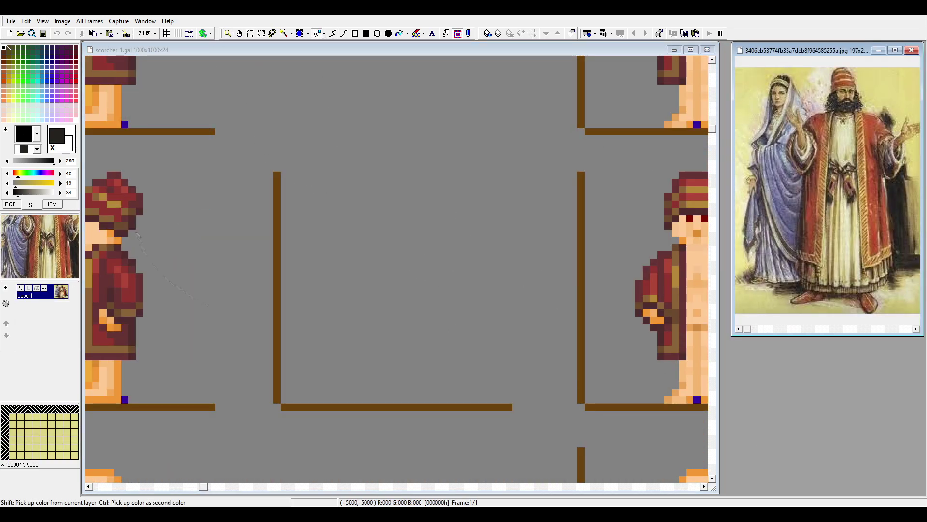
Outline a tall tiered hat in dark maroon inside the empty frame and fill its tiers with maroon and red
mouse_move(441, 336)
left_mouse_down()
mouse_move(338, 344)
mouse_move(340, 319)
mouse_move(445, 315)
mouse_move(344, 326)
mouse_move(354, 274)
mouse_move(438, 288)
mouse_move(437, 280)
mouse_move(373, 276)
mouse_move(438, 276)
mouse_move(401, 280)
mouse_move(364, 261)
mouse_move(373, 231)
mouse_move(429, 259)
mouse_move(417, 223)
left_mouse_up()
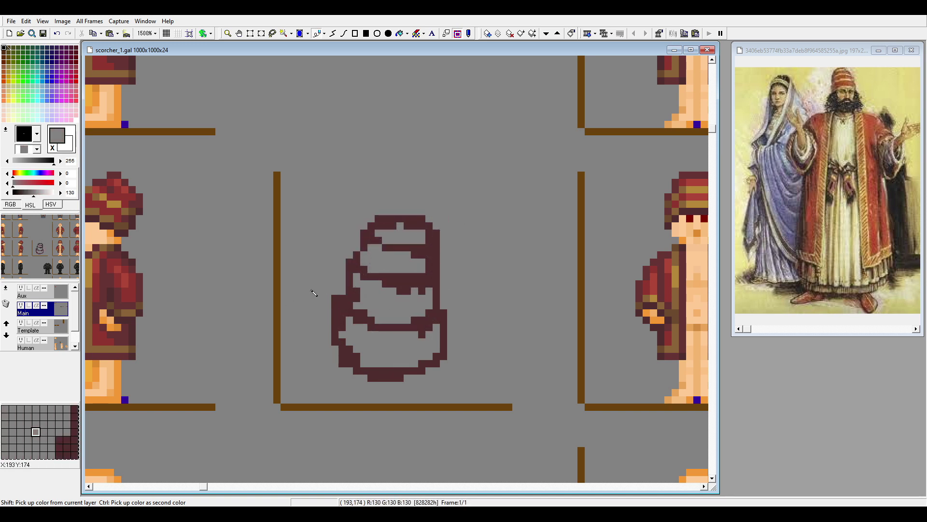
scroll(367, 300, "up", 1)
left_click_drag(436, 325, 437, 349)
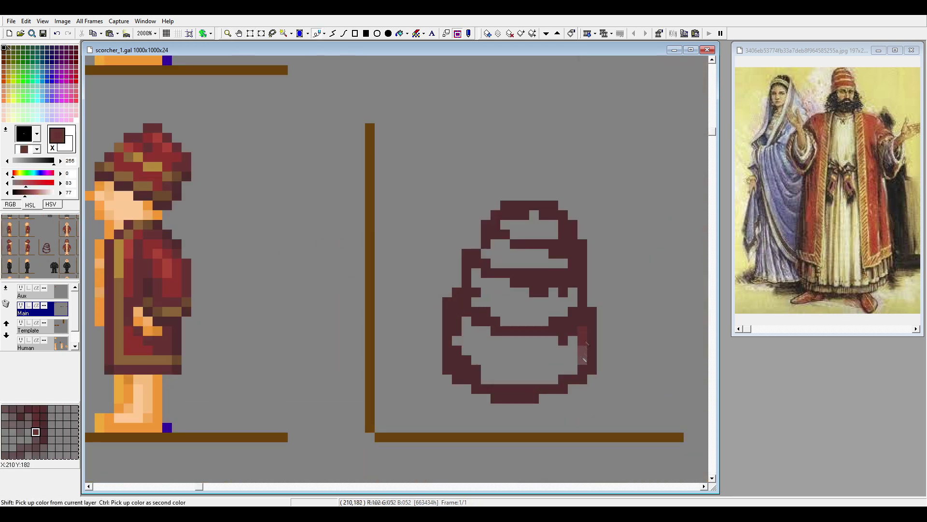
mouse_move(584, 359)
left_mouse_down()
mouse_move(554, 316)
mouse_move(554, 249)
left_mouse_up()
mouse_move(458, 323)
left_mouse_down()
mouse_move(474, 349)
mouse_move(473, 259)
mouse_move(489, 231)
mouse_move(562, 247)
mouse_move(568, 210)
mouse_move(504, 203)
mouse_move(477, 286)
mouse_move(441, 293)
mouse_move(471, 371)
mouse_move(508, 383)
mouse_move(491, 373)
mouse_move(473, 336)
mouse_move(554, 373)
mouse_move(542, 266)
mouse_move(501, 272)
mouse_move(469, 315)
mouse_move(458, 297)
mouse_move(517, 281)
mouse_move(597, 306)
mouse_move(587, 317)
mouse_move(608, 374)
mouse_move(493, 401)
mouse_move(556, 340)
left_mouse_up()
left_click(531, 256)
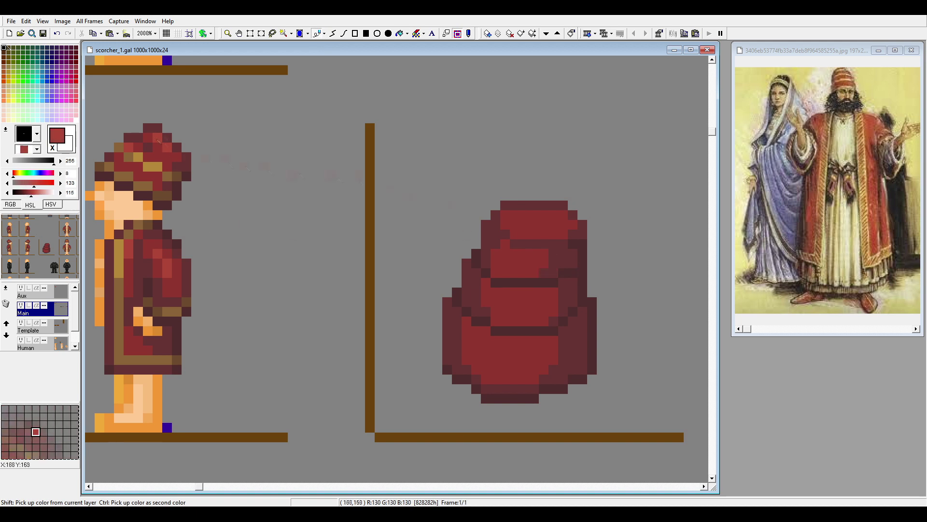
Add lighter red highlights to the hat's top tier and trim the stepped outline along its lit side
mouse_move(515, 215)
left_mouse_down()
mouse_move(531, 225)
mouse_move(558, 215)
left_mouse_up()
mouse_move(498, 282)
left_mouse_down()
mouse_move(535, 274)
mouse_move(483, 326)
left_mouse_up()
left_click_drag(466, 285, 448, 372)
left_click_drag(471, 253, 457, 302)
Paint a brown trim band around the hat's base, with a gold highlight and darker brown edges
right_click(593, 358)
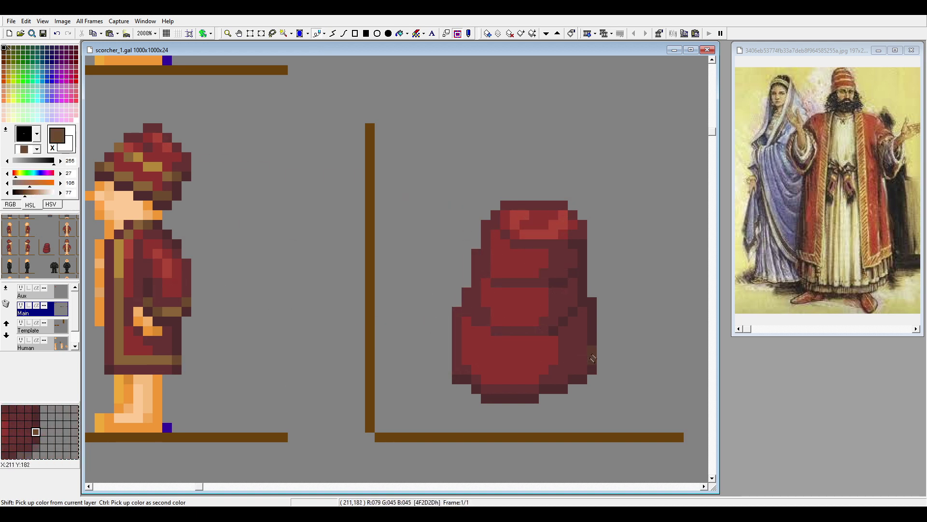
mouse_move(592, 358)
left_mouse_down()
mouse_move(566, 370)
mouse_move(583, 372)
mouse_move(517, 391)
mouse_move(459, 382)
left_mouse_up()
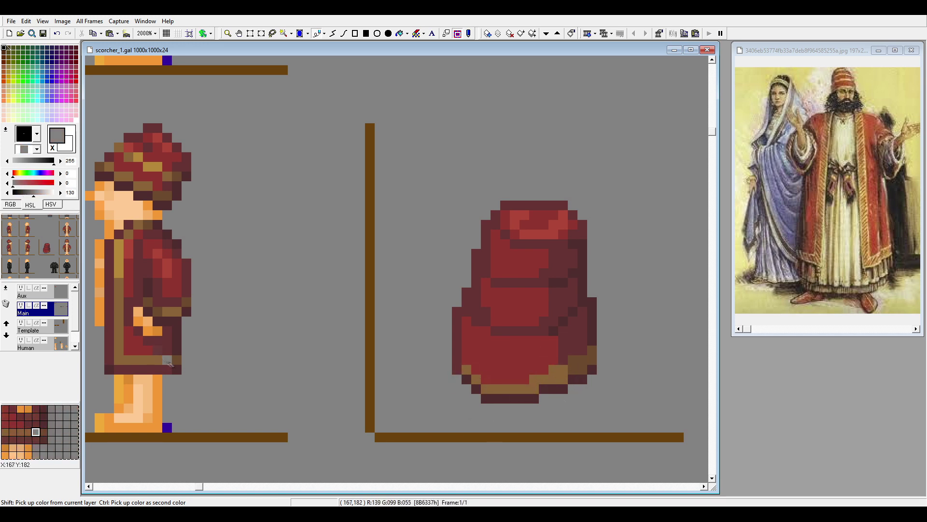
scroll(169, 362, "down", 2)
scroll(435, 362, "up", 2)
mouse_move(380, 367)
left_mouse_down()
mouse_move(387, 348)
mouse_move(478, 382)
mouse_move(416, 382)
left_mouse_up()
right_click(473, 377)
right_click(485, 374)
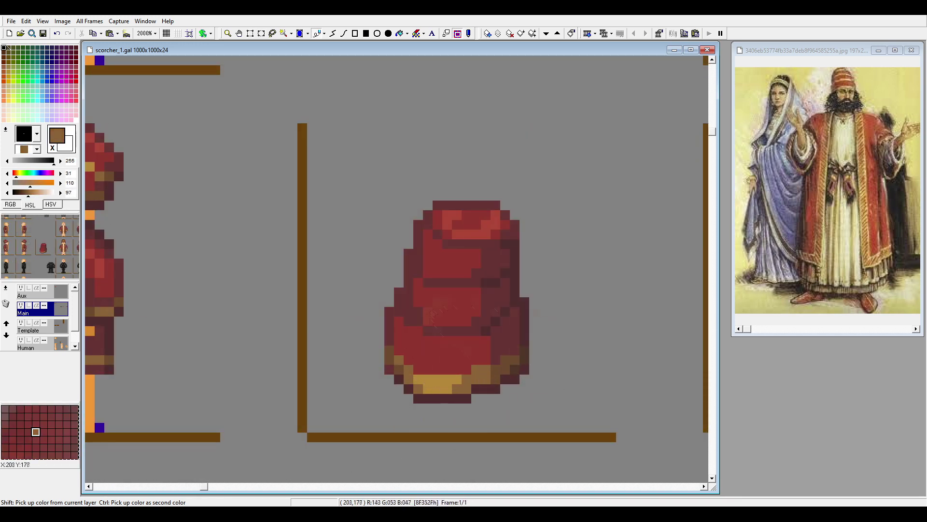
left_click_drag(525, 391, 496, 390)
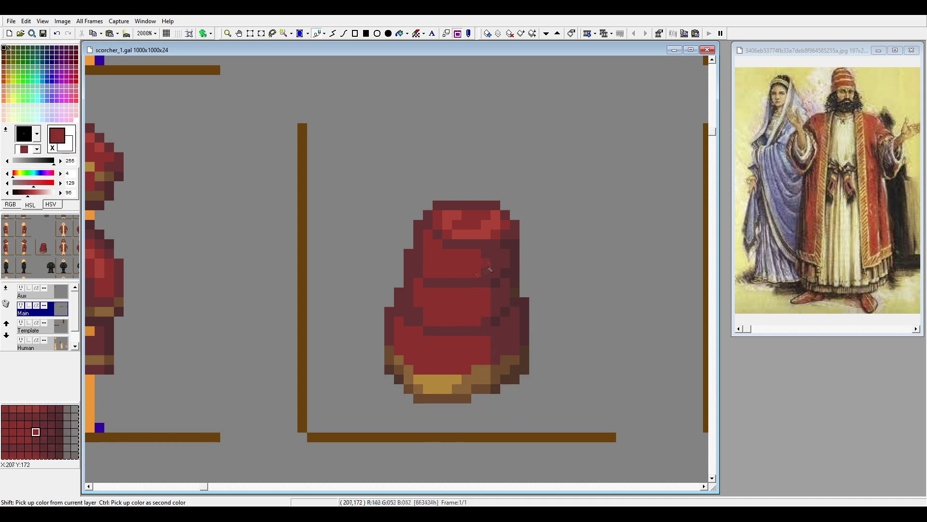
Shorten and narrow the hat by shifting selected parts of it downward and inward
key("ctrl+z")
key("b")
left_click_drag(452, 200, 549, 413)
key("ctrl+y")
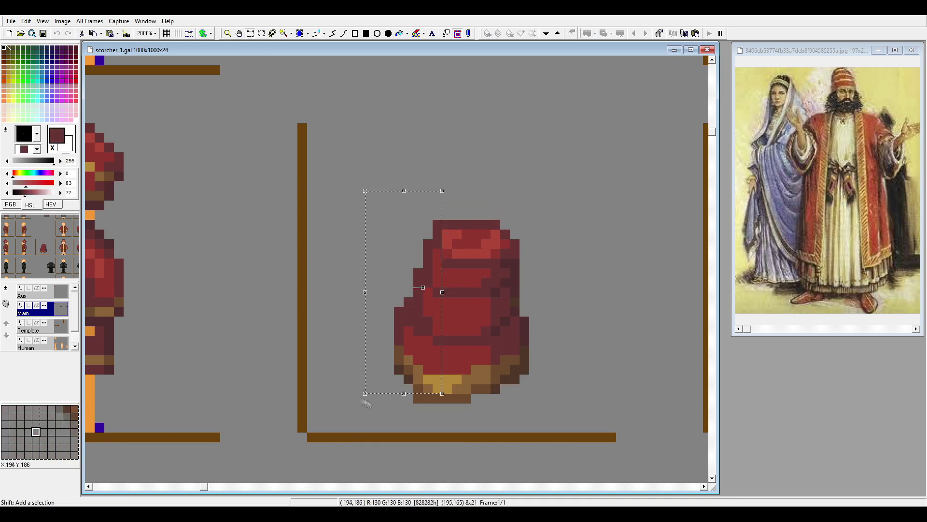
right_click(413, 316)
Turn the hat's two lower fold lines into brown trim bands with gold centers
key("ctrl+y")
key("ctrl+y")
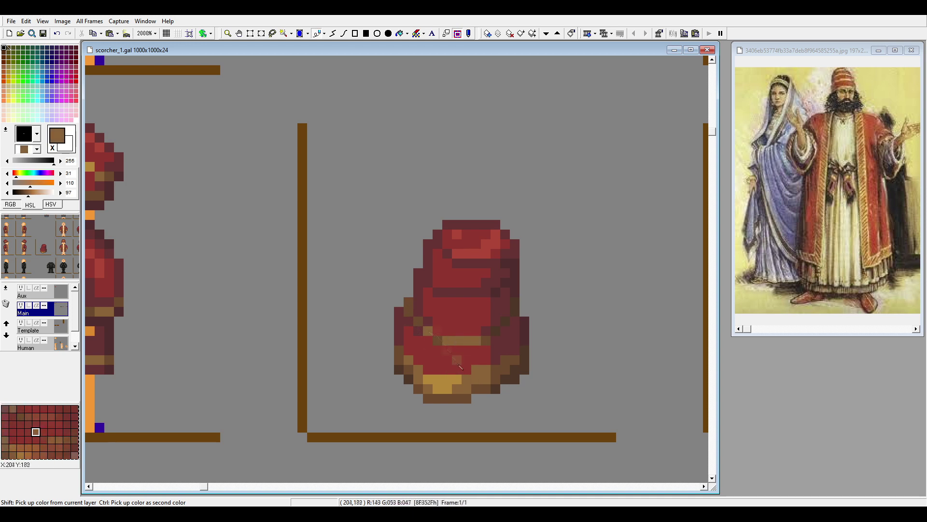
right_click(413, 355)
right_click(481, 375)
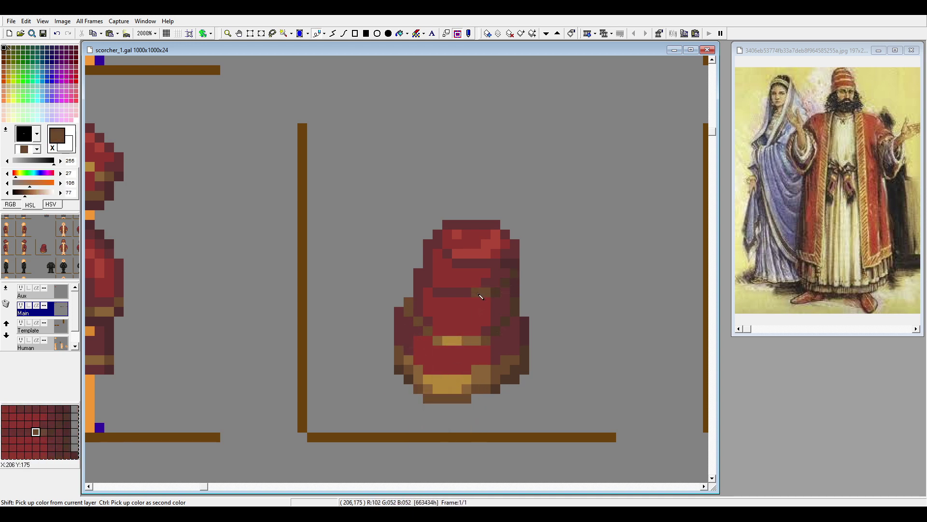
key("ctrl+y")
right_click(456, 234)
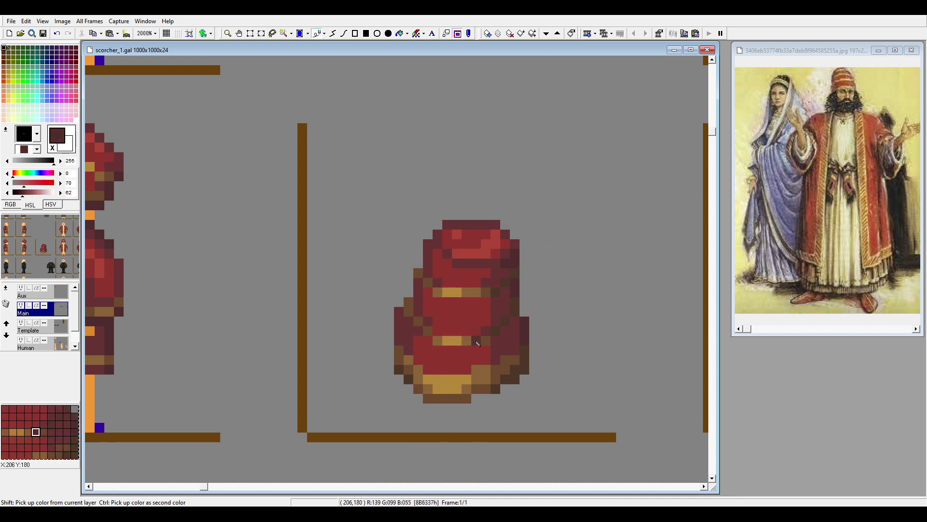
Shade the hat's tiers with lighter red highlights over the medium red
key("ctrl+y")
key("ctrl+y")
key("ctrl+y")
key("ctrl+y")
key("ctrl+y")
key("ctrl+y")
key("ctrl+y")
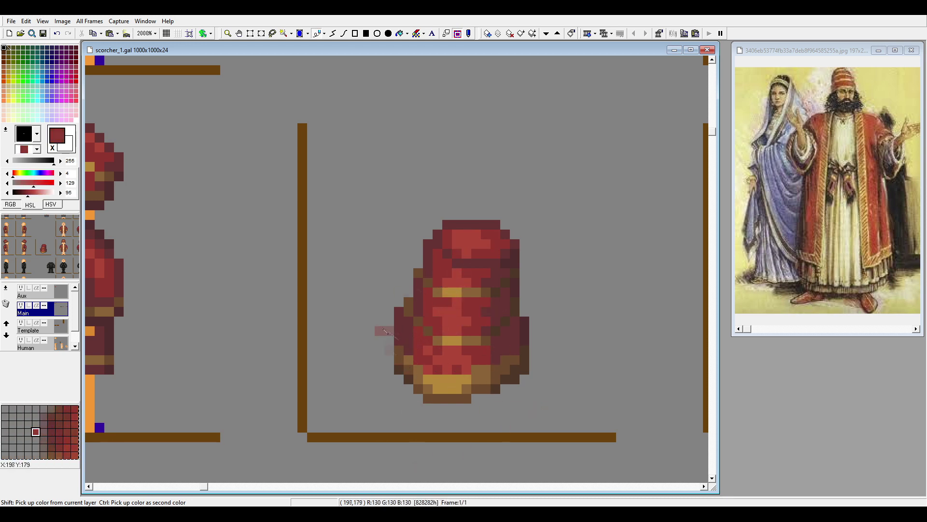
Trim the bulge on the lit side of the hat's lower tiers and repaint its brown trim edge
key("ctrl+y")
key("ctrl+y")
key("ctrl+y")
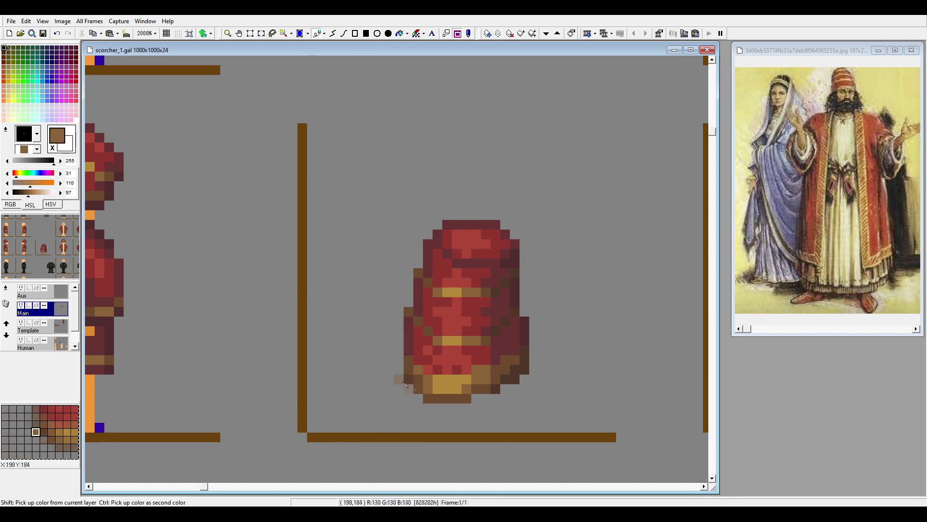
Extend the gold center of the hat's base trim toward the lit side and lower the crown by one pixel row
right_click(423, 370)
key("ctrl+y")
key("ctrl+y")
key("ctrl+y")
key("ctrl+y")
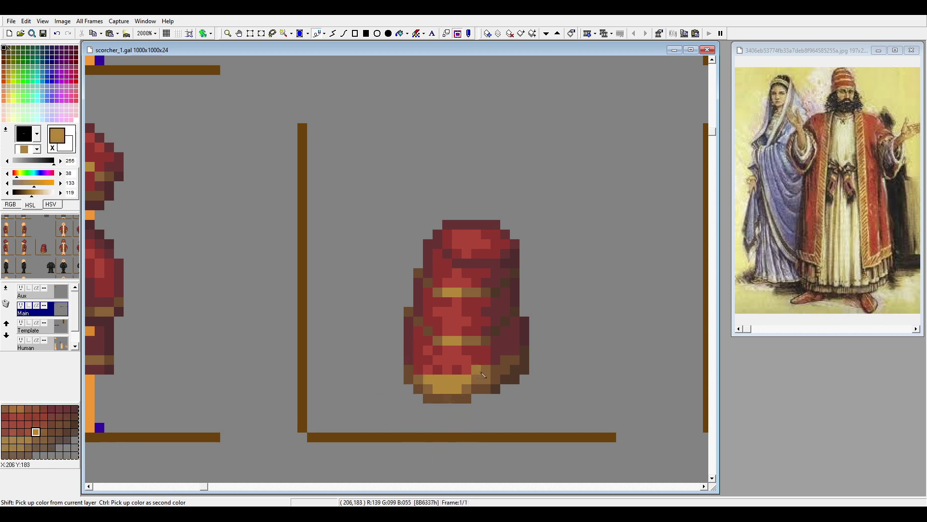
key("ctrl+y")
key("ctrl+y")
Widen and square off the hat's crown with a flat dark-red outline and red shading beneath it
right_click(439, 255)
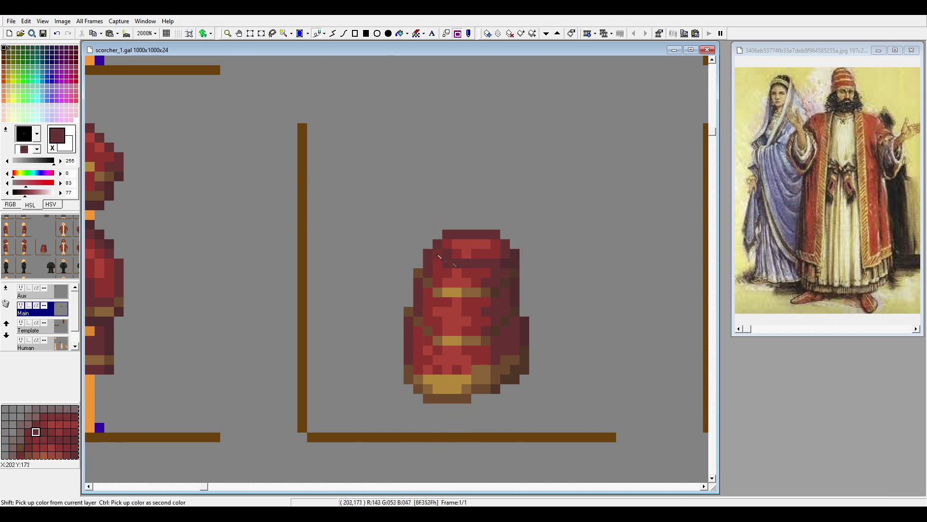
key("ctrl+z")
key("ctrl+z")
scroll(355, 241, "down", 3)
scroll(400, 244, "up", 3)
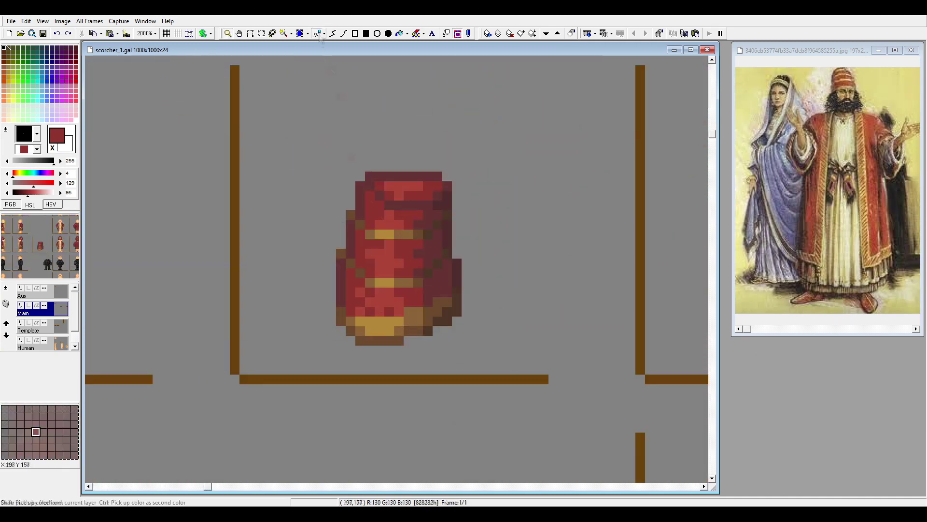
Narrow the crown on its shaded side, smooth the lower tiers' bulge, and extend the gold and brown base trim
right_click(405, 284)
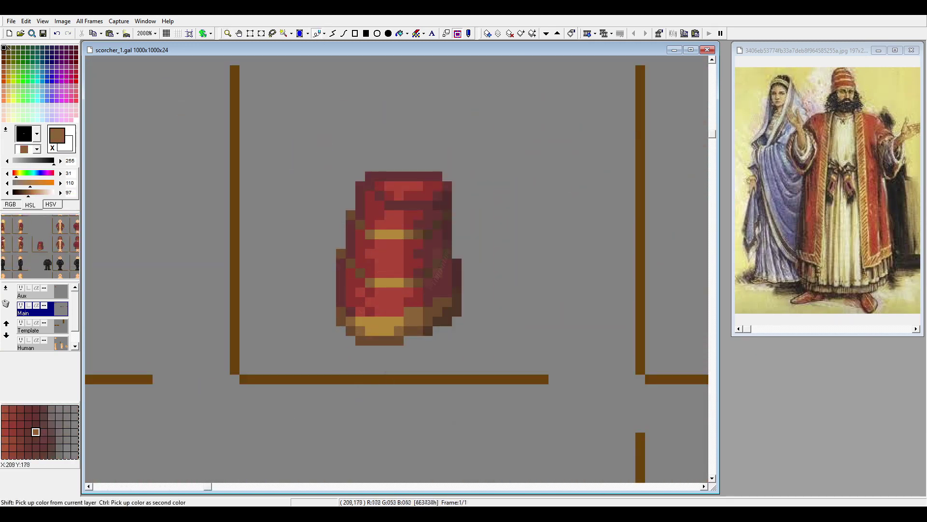
key("ctrl+y")
key("ctrl+y")
key("ctrl+y")
key("ctrl+y")
key("ctrl+y")
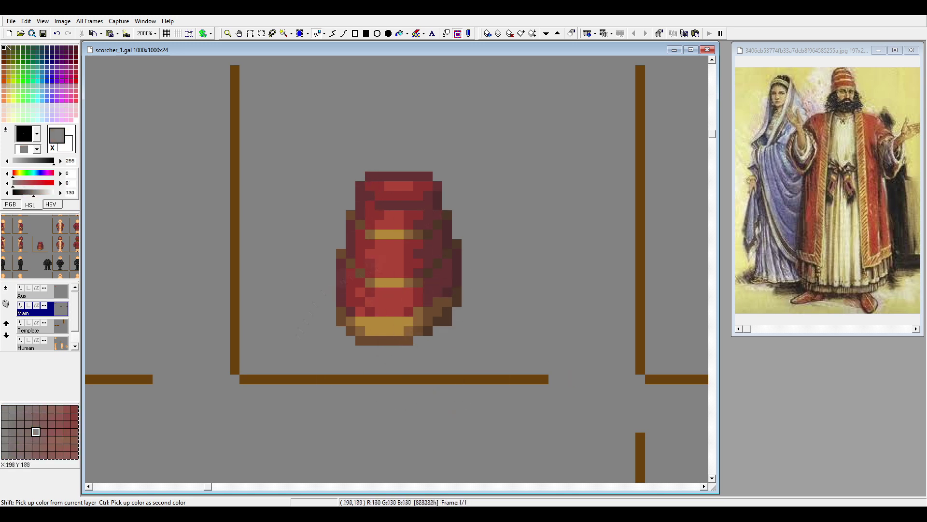
Touch up the hat's base trim by centering the gold highlight between brown ends
scroll(402, 283, "down", 4)
scroll(402, 282, "up", 3)
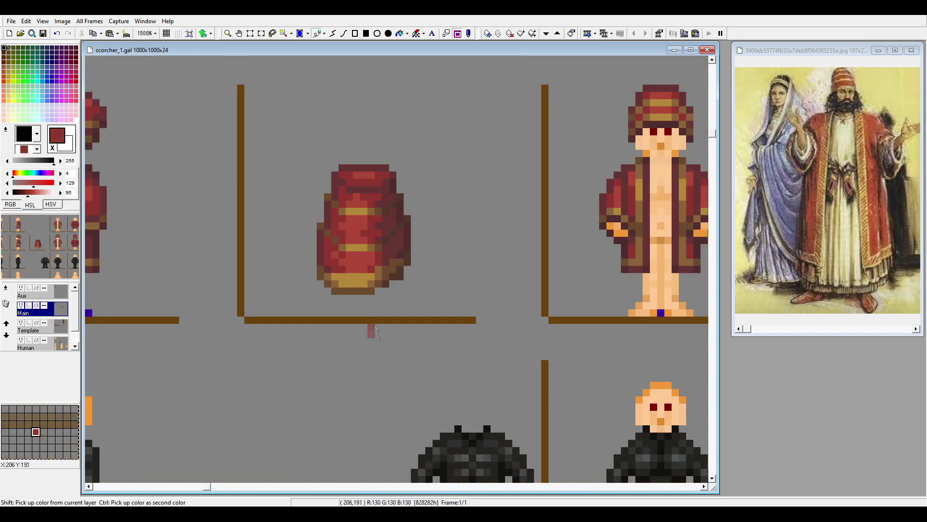
left_click(366, 291, "shift")
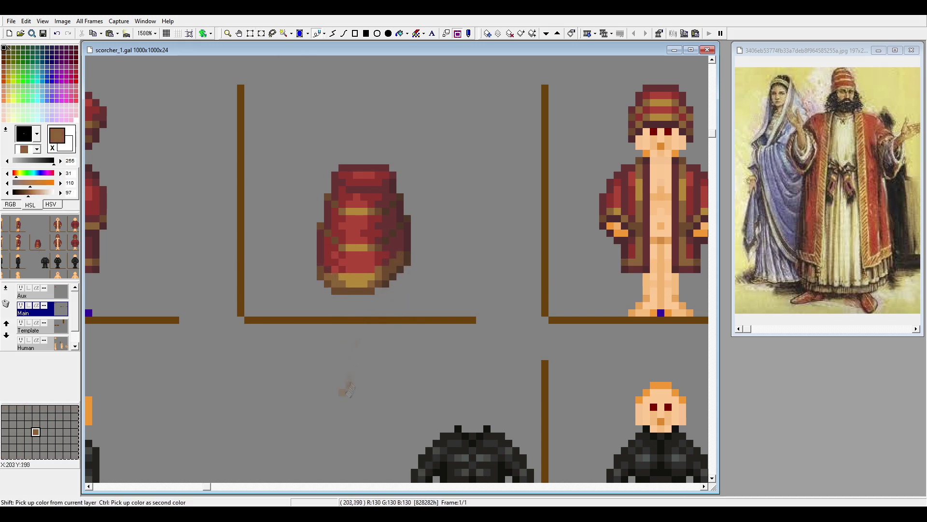
left_click(340, 270, "shift")
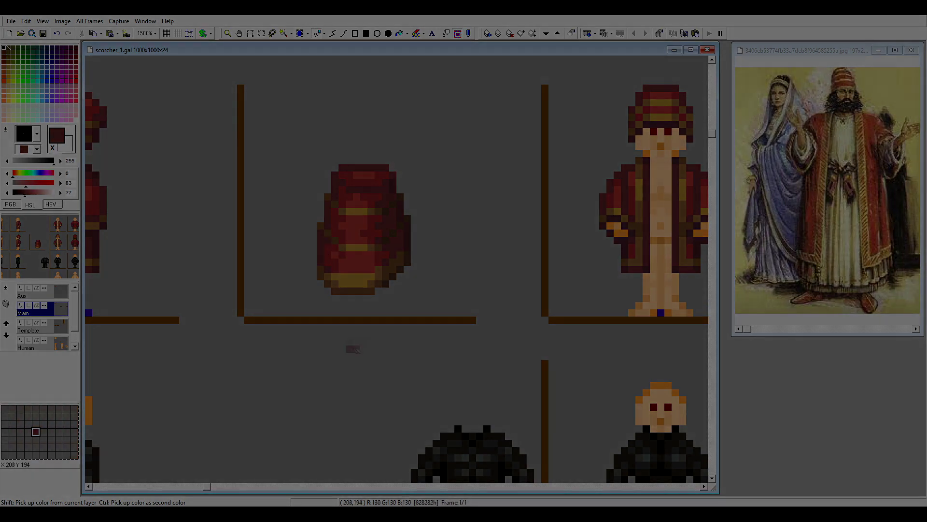